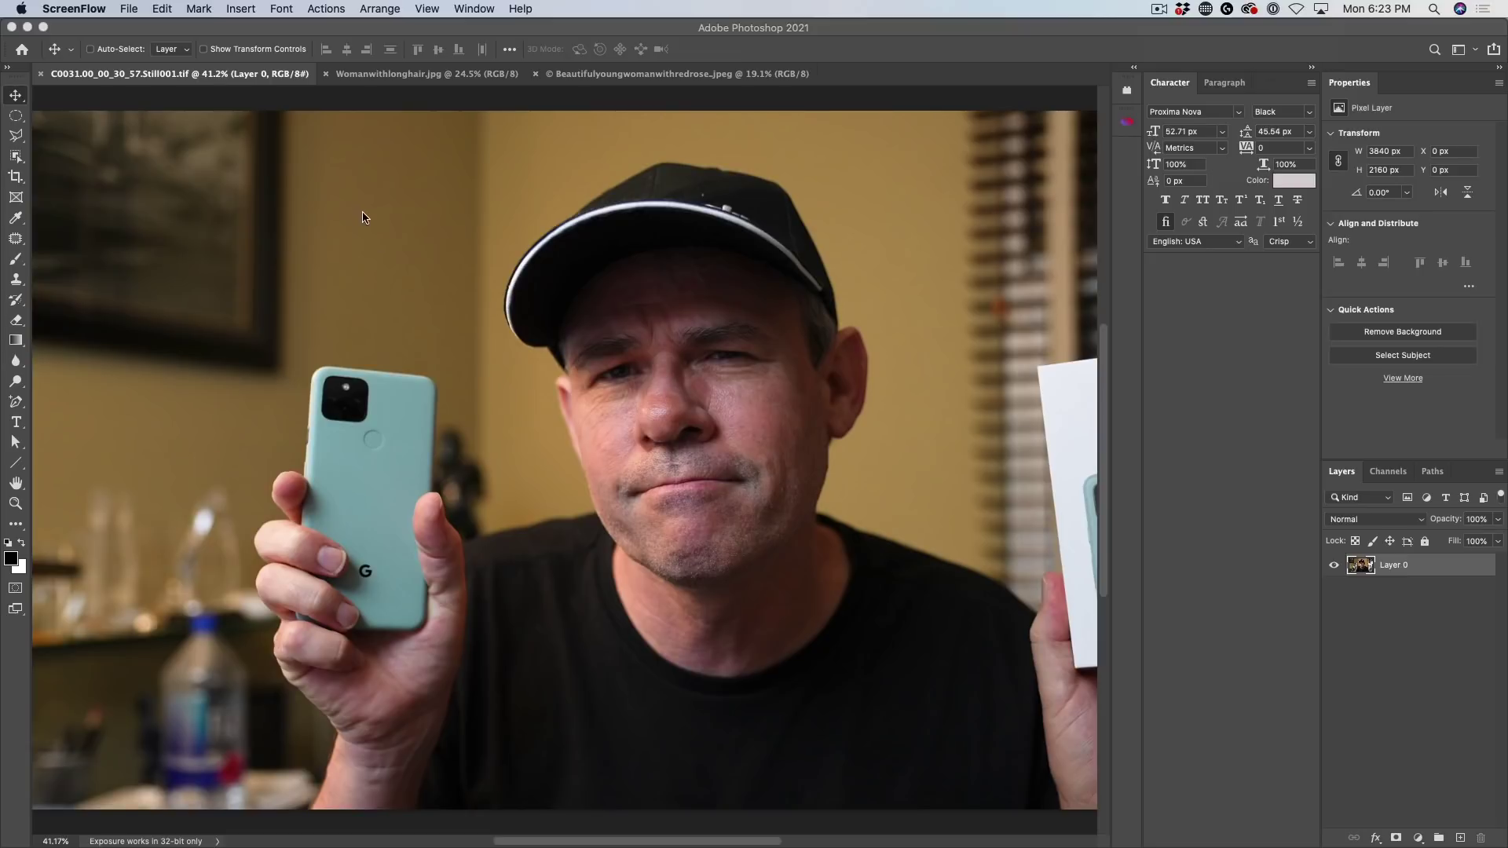
- Open Neural Filters on the man's portrait and show the Beta filters list
{"action": "left_click", "coordinate": [454, 32]}
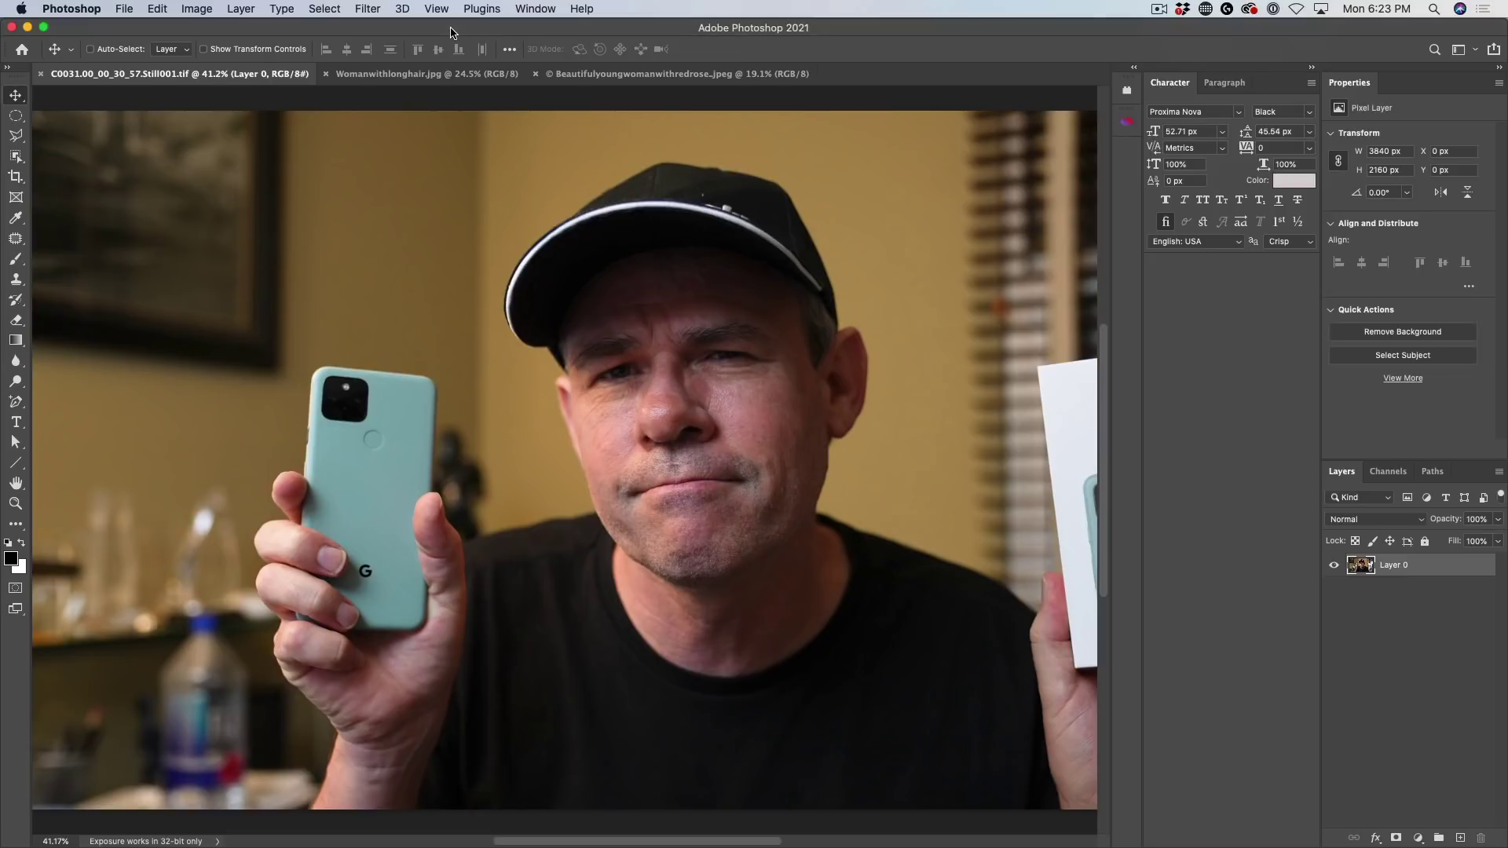
{"action": "left_click", "coordinate": [364, 8]}
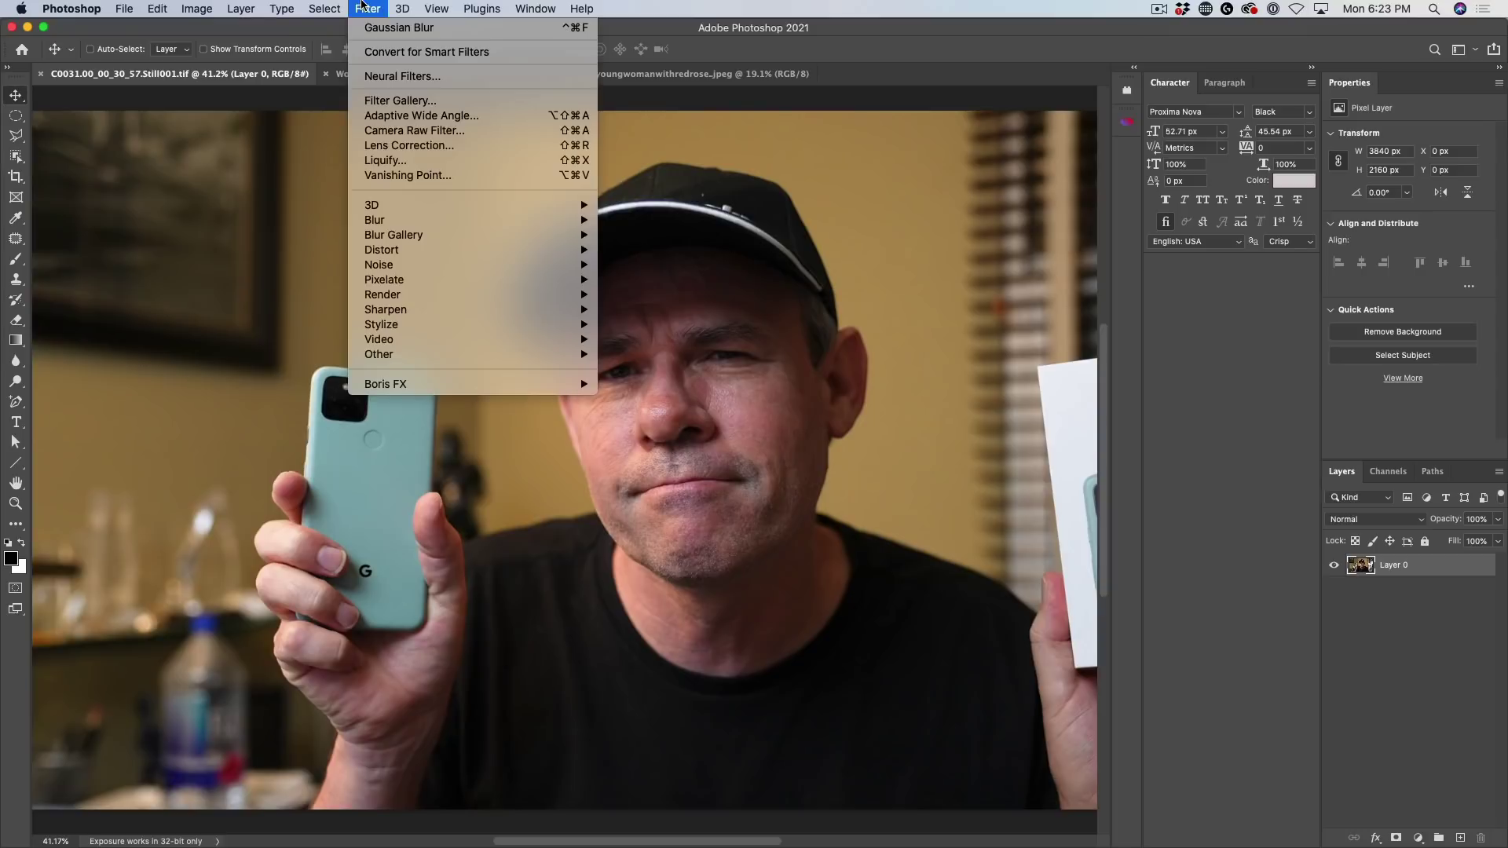
{"action": "left_click", "coordinate": [372, 76]}
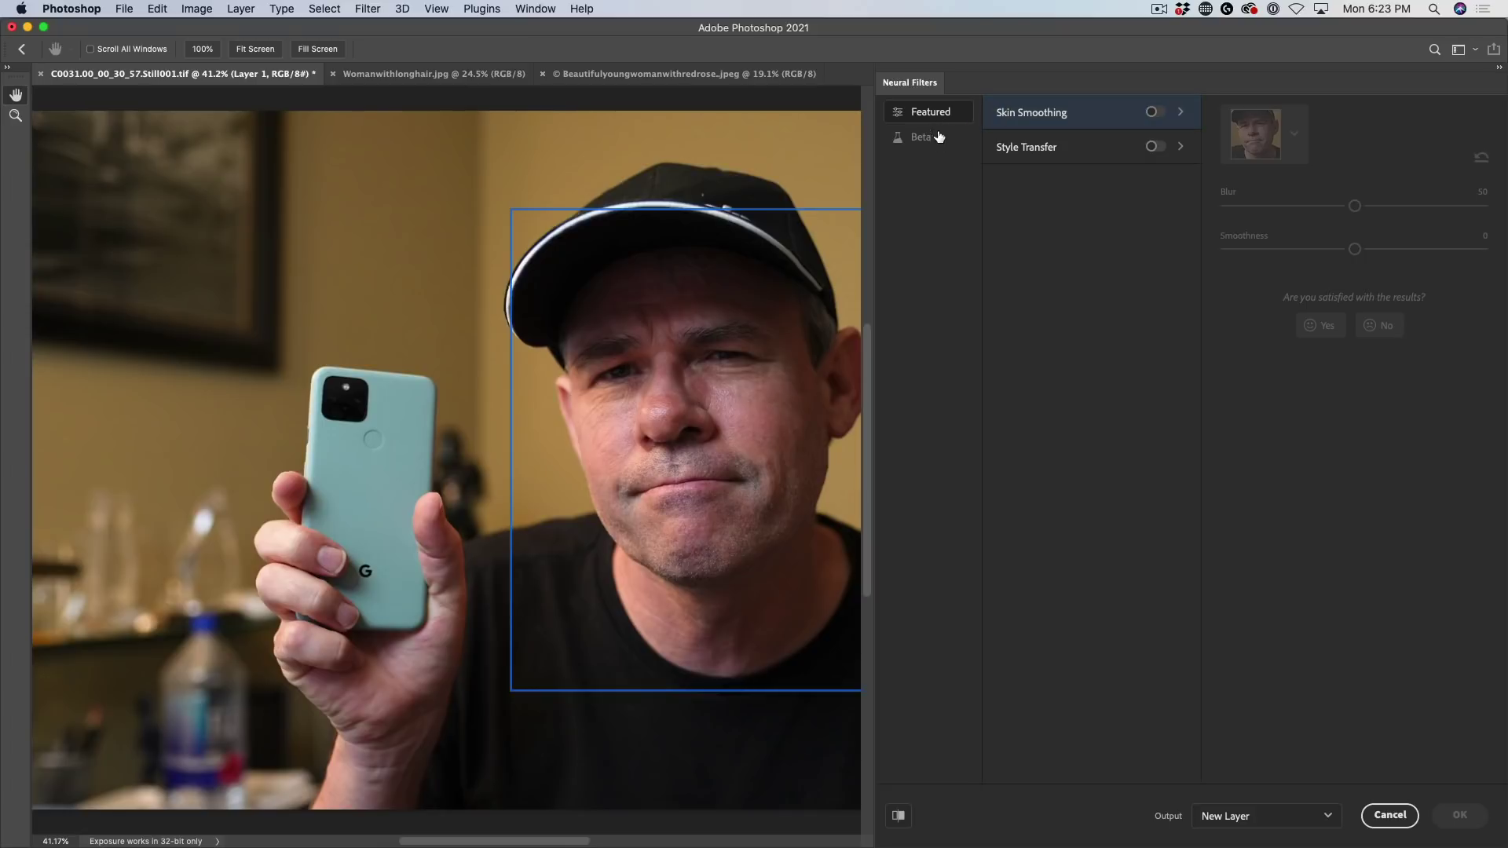
{"action": "left_click", "coordinate": [935, 138]}
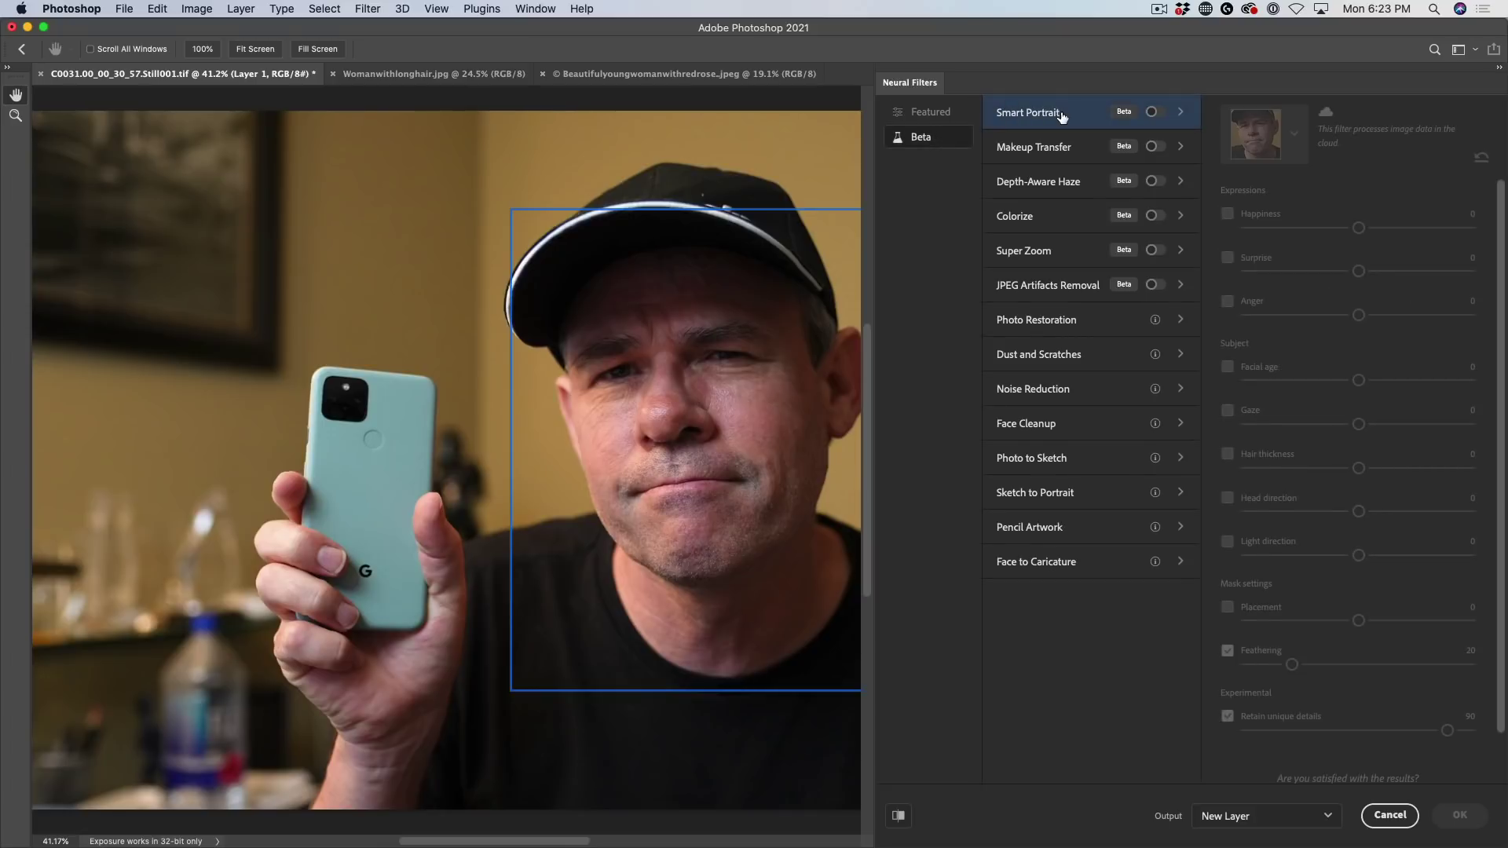
- Enable Smart Portrait, widen the image view, and sweep Facial age before settling at -8
{"action": "left_click", "coordinate": [1144, 112]}
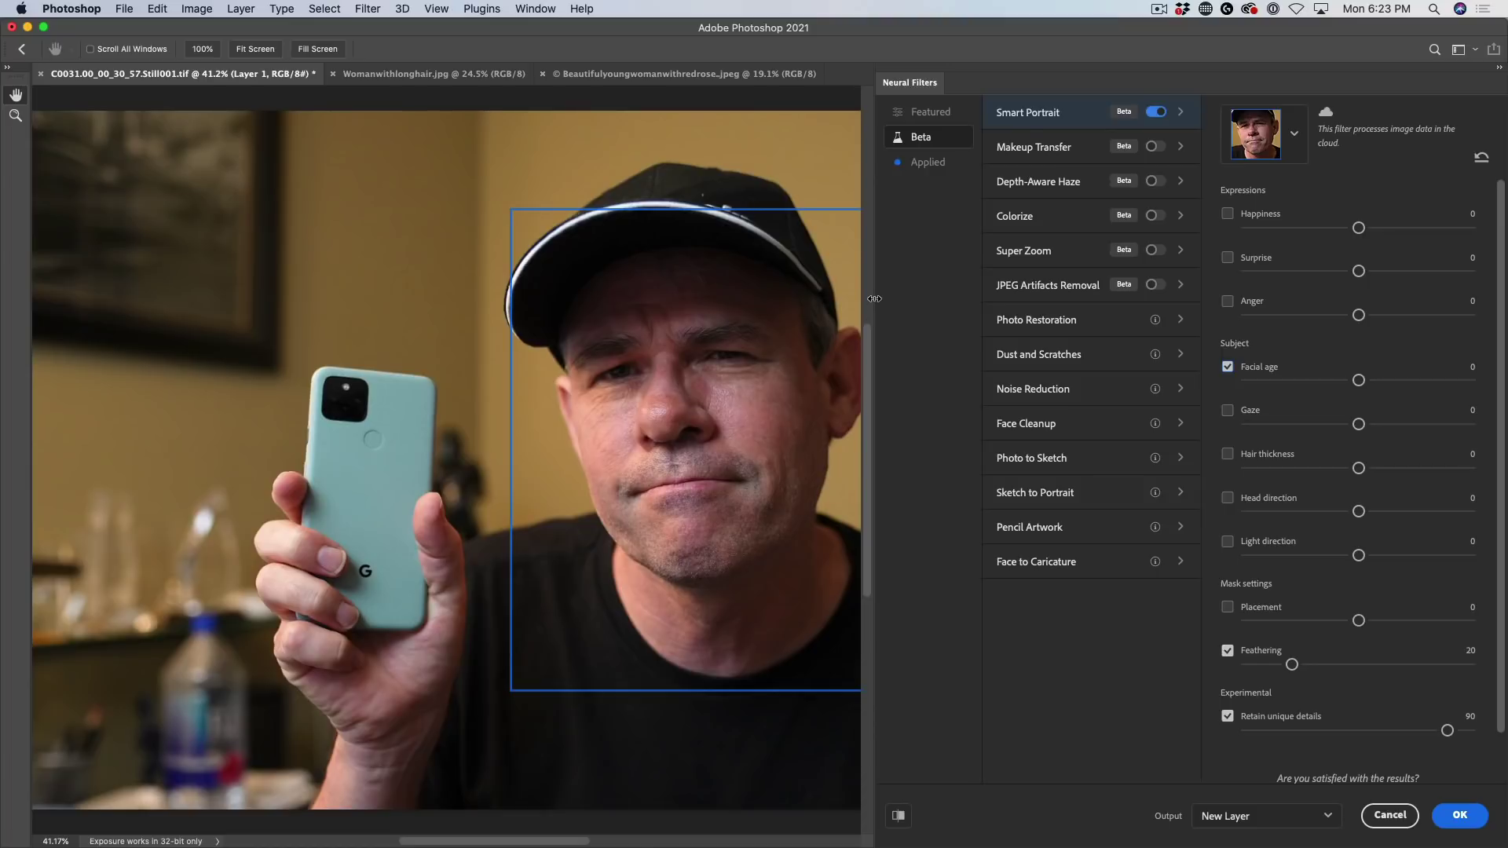
{"action": "left_click_drag", "start_coordinate": [874, 298], "coordinate": [1078, 304]}
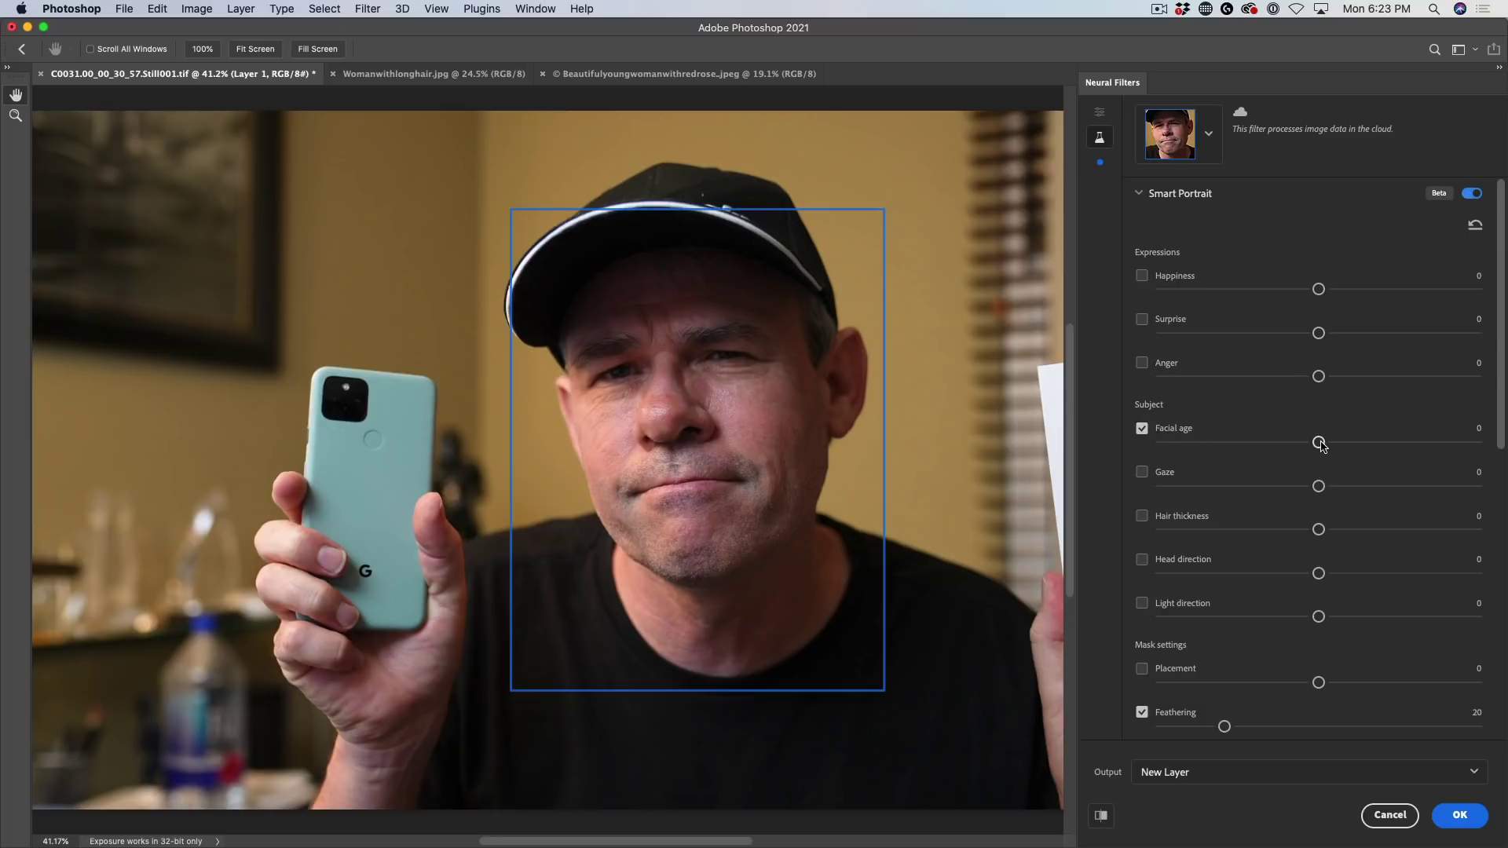
{"action": "left_click_drag", "start_coordinate": [1322, 445], "coordinate": [1479, 437]}
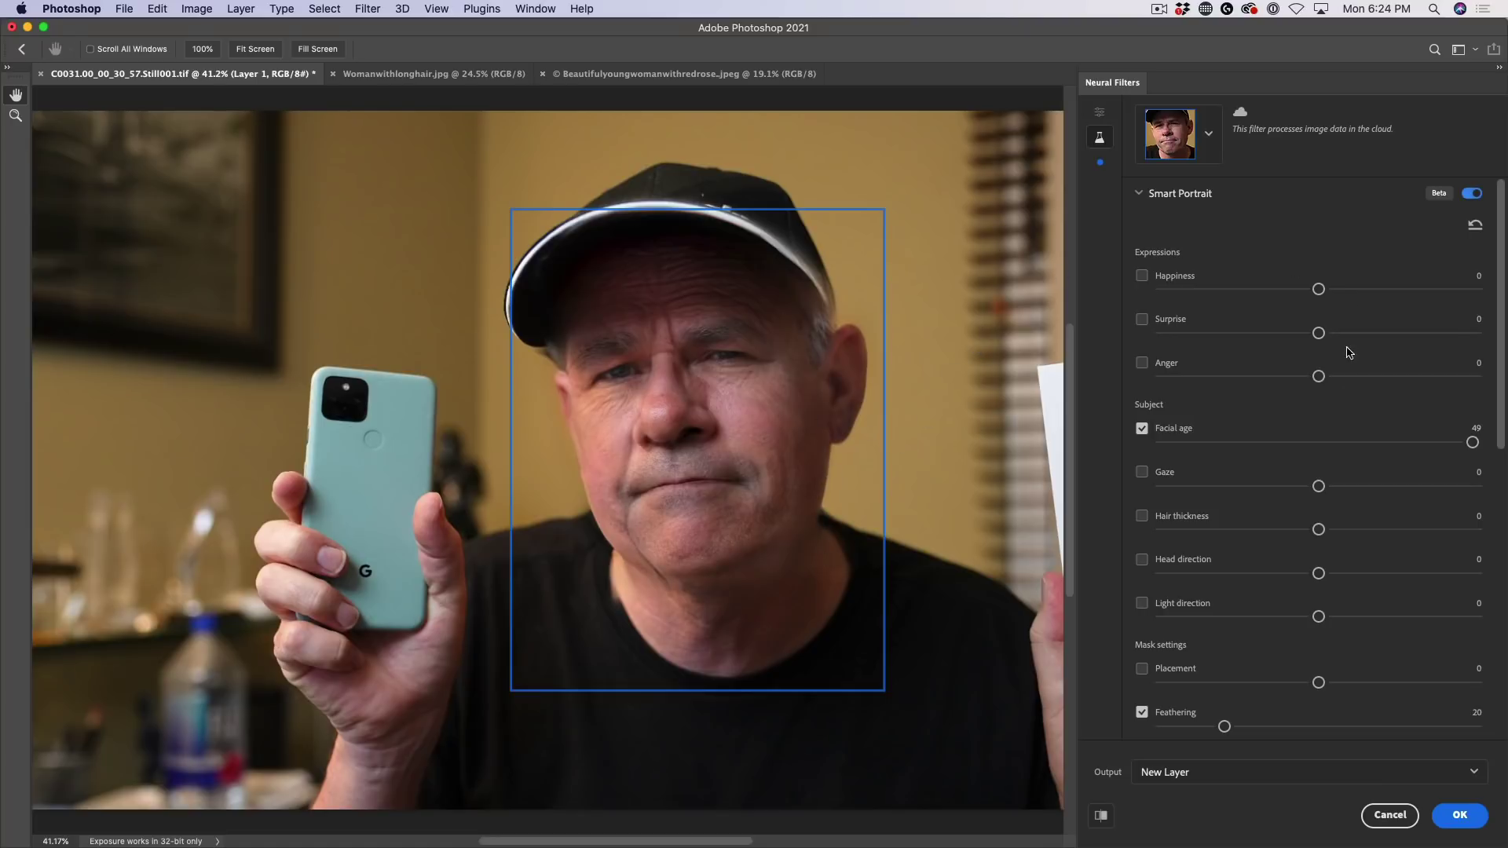
{"action": "left_click_drag", "start_coordinate": [1473, 442], "coordinate": [1143, 449]}
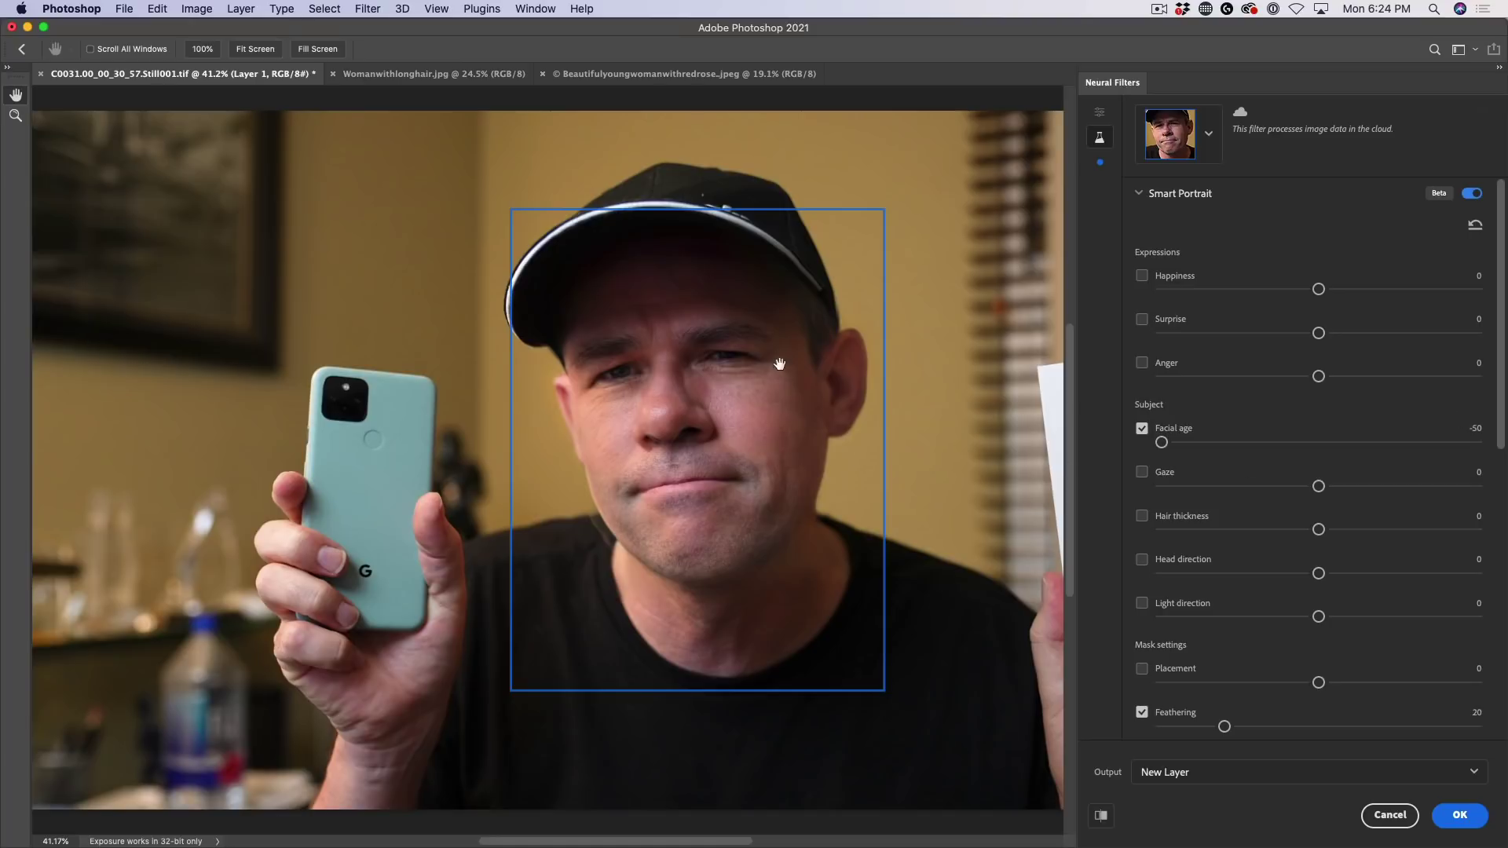
{"action": "left_click", "coordinate": [1169, 442]}
{"action": "left_click_drag", "start_coordinate": [1170, 444], "coordinate": [1233, 446]}
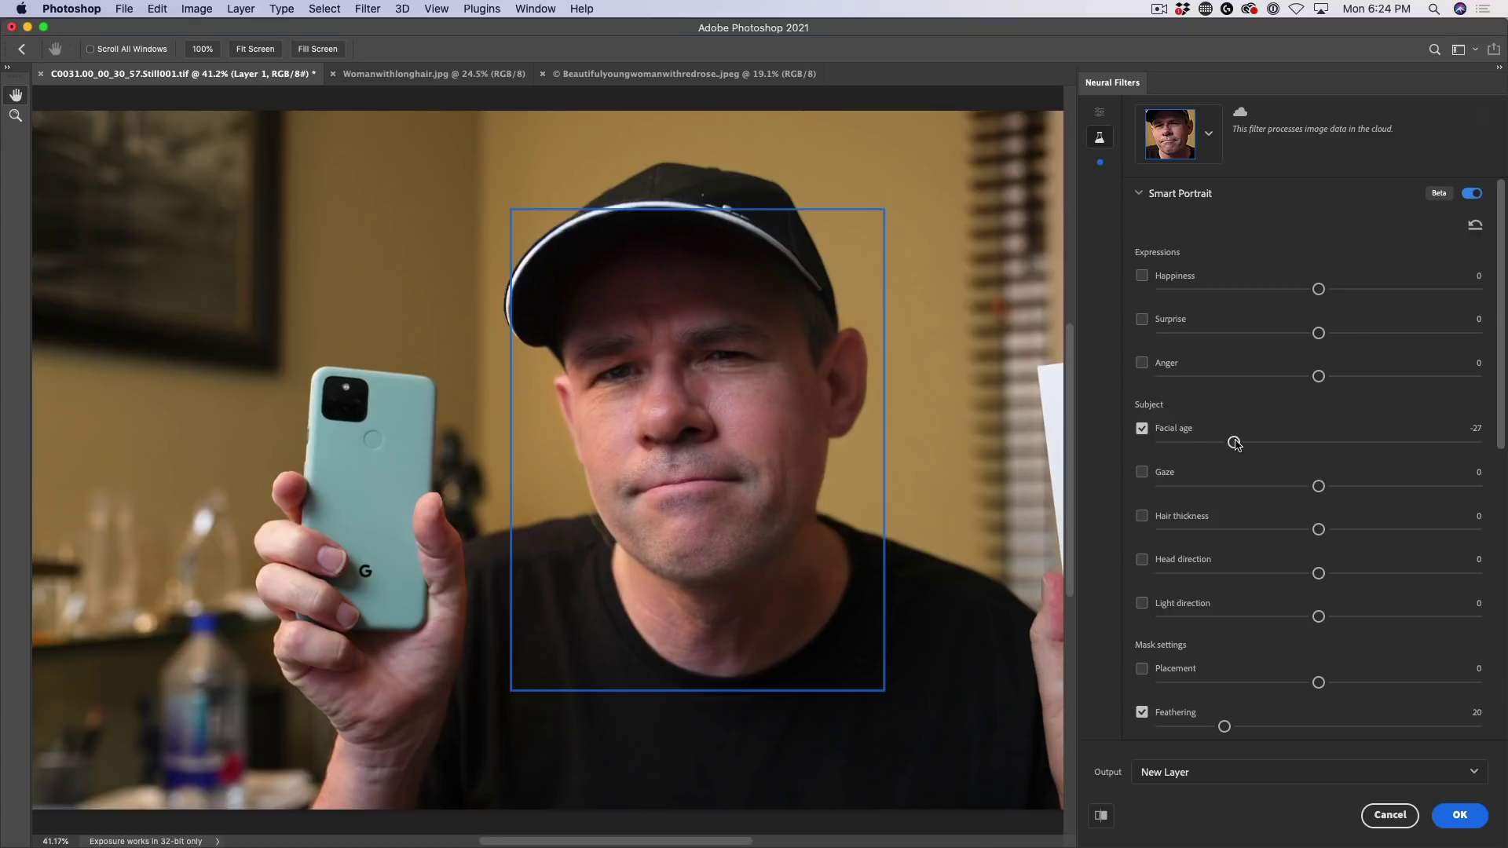
{"action": "left_click_drag", "start_coordinate": [1235, 442], "coordinate": [1327, 435]}
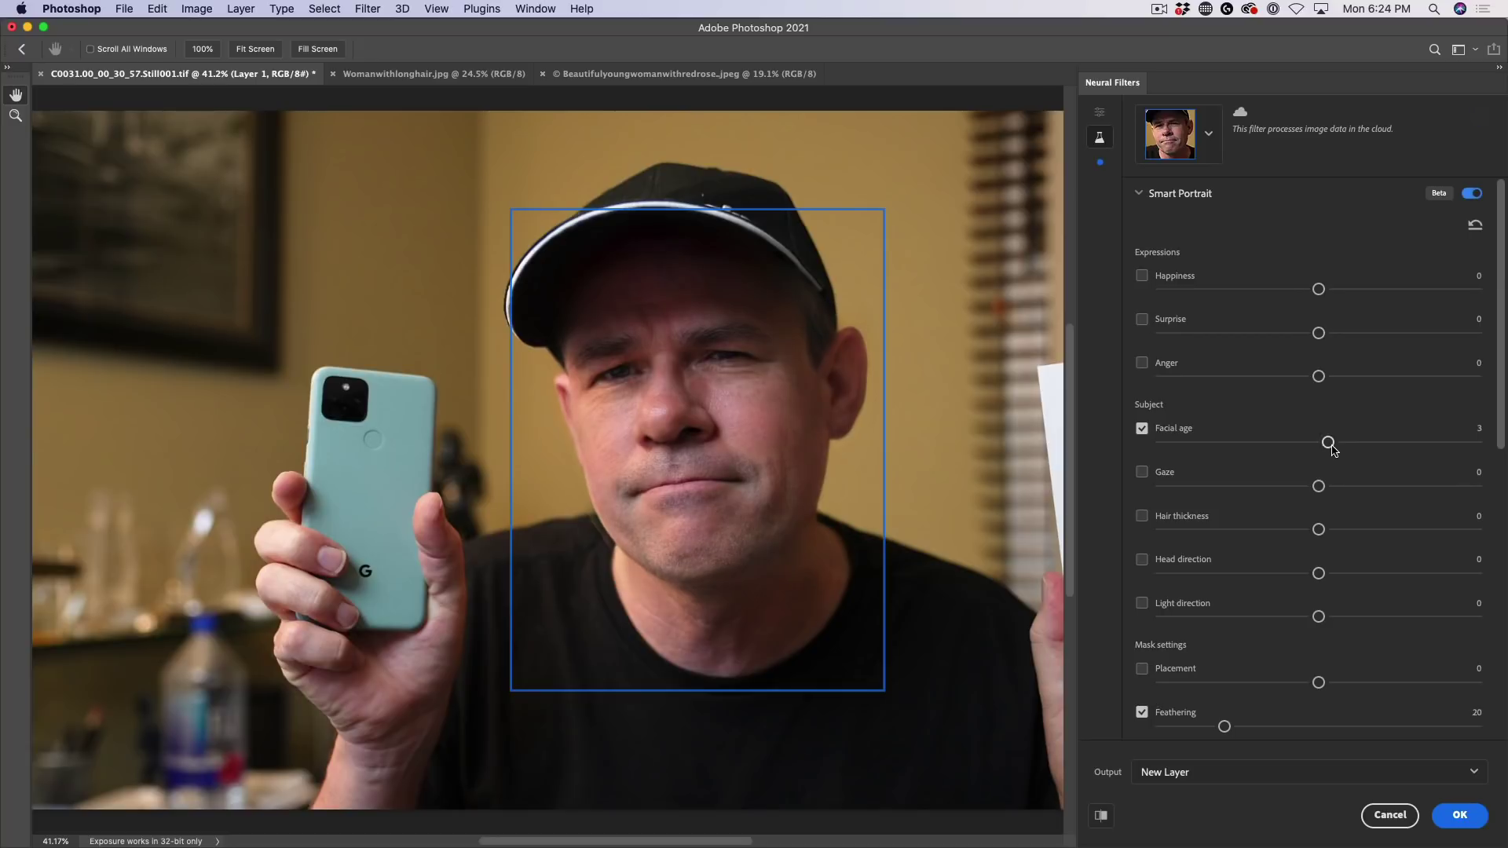
{"action": "left_click_drag", "start_coordinate": [1329, 441], "coordinate": [1292, 438]}
- Raise Facial age to 24 and try Hair thickness at -23 before switching it off
{"action": "left_click", "coordinate": [1141, 519]}
{"action": "left_click_drag", "start_coordinate": [1295, 441], "coordinate": [1396, 442]}
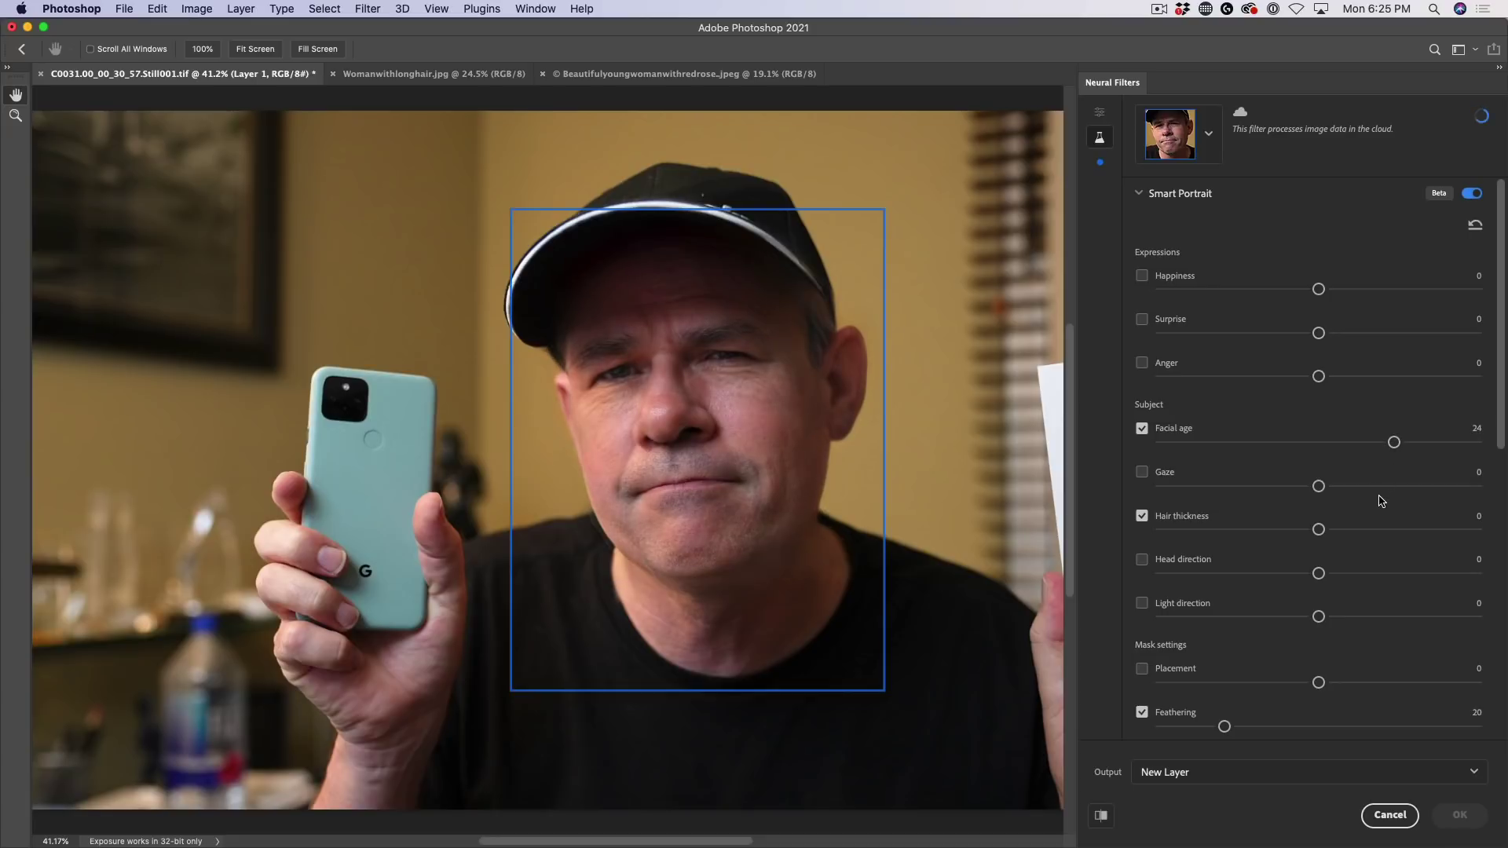
{"action": "left_click_drag", "start_coordinate": [1317, 529], "coordinate": [1246, 535]}
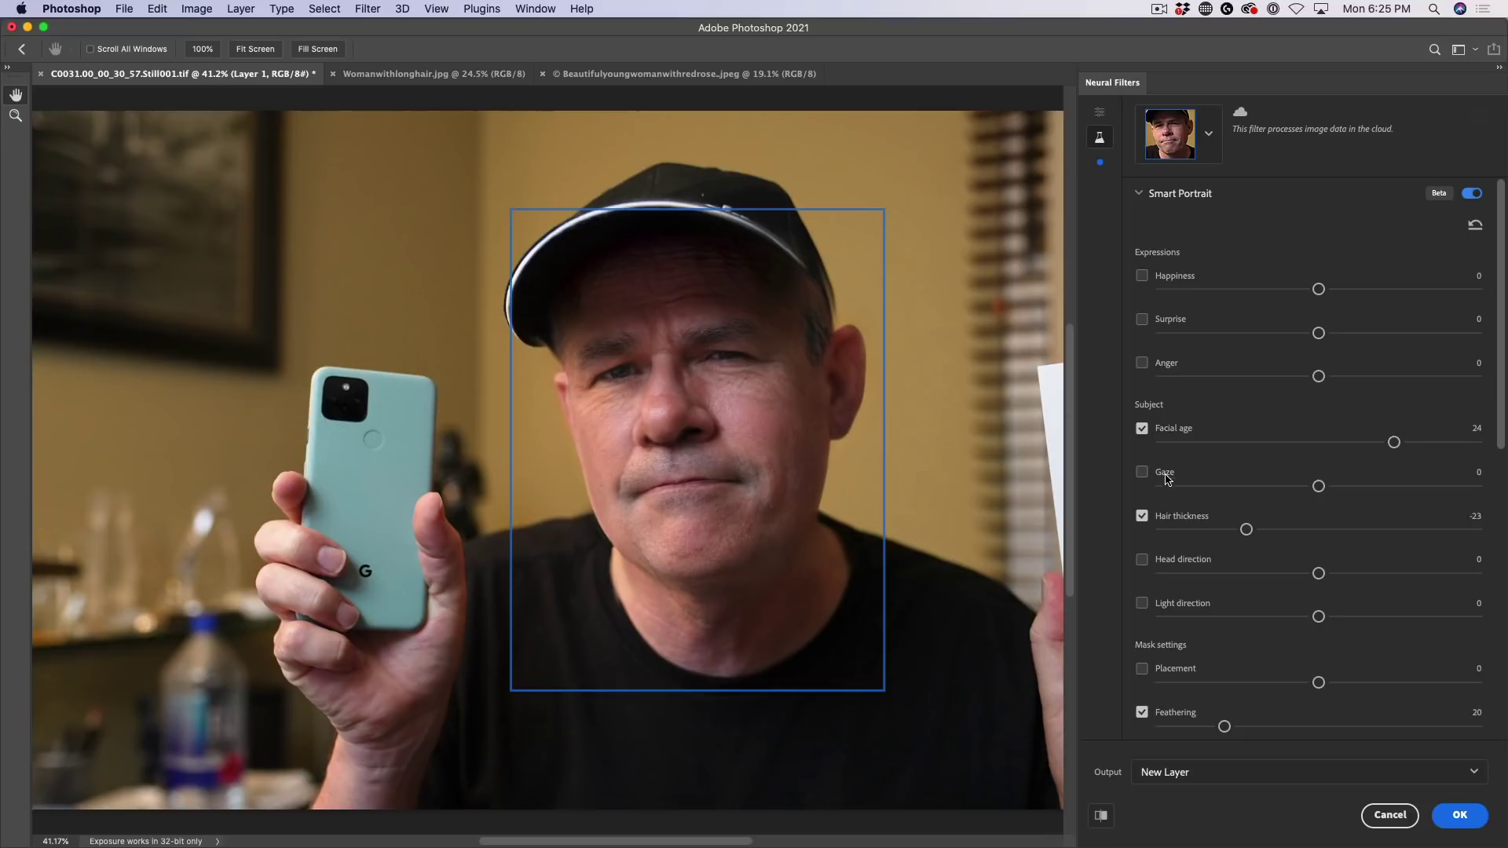
{"action": "left_click", "coordinate": [1142, 518]}
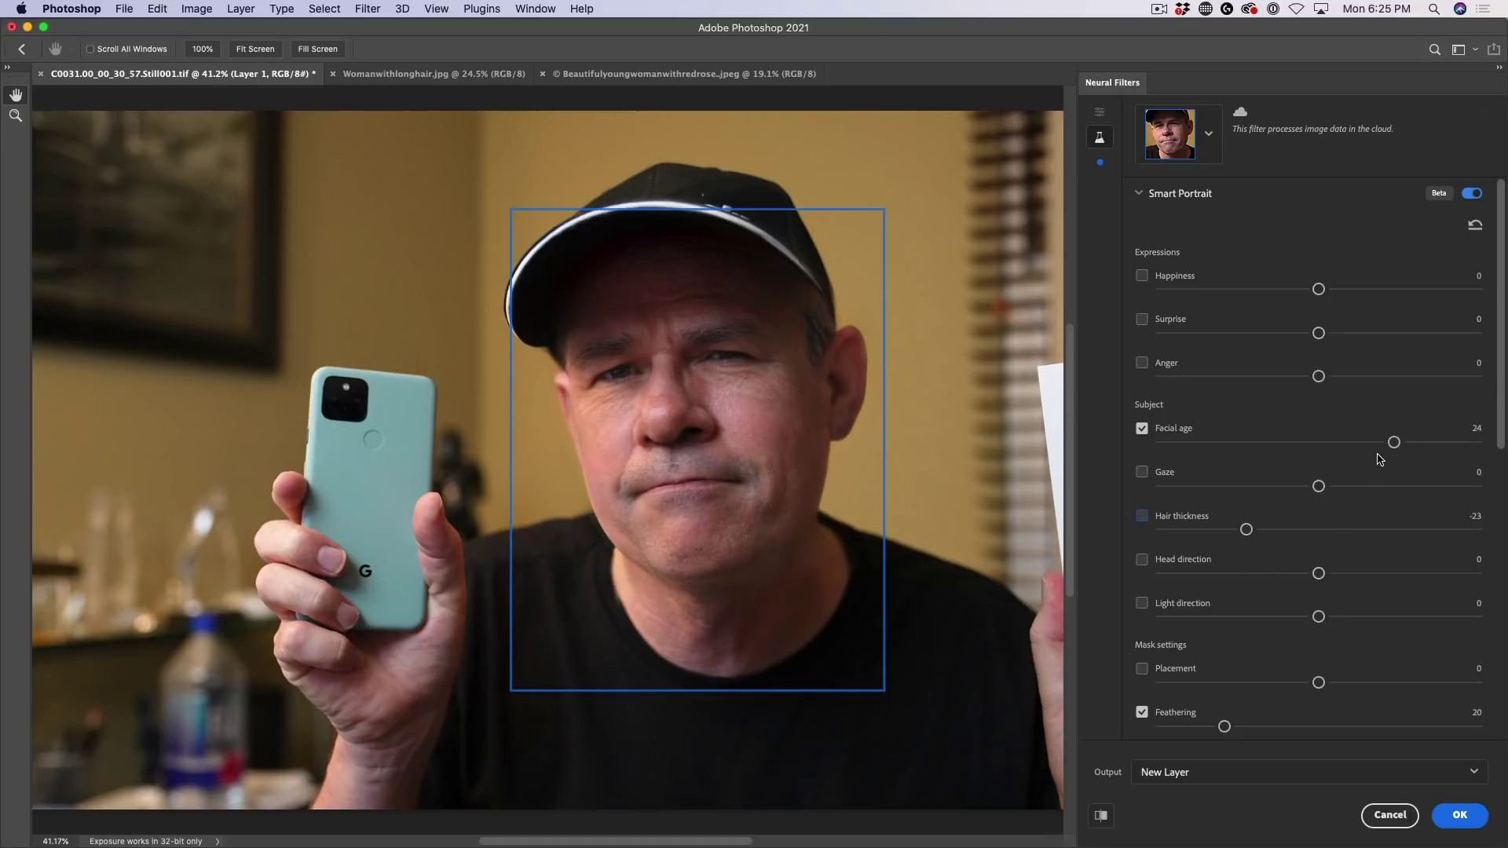
- Turn off Facial age, sweep Head direction up to 49, and shift mask Placement to -11
{"action": "left_click", "coordinate": [1142, 428]}
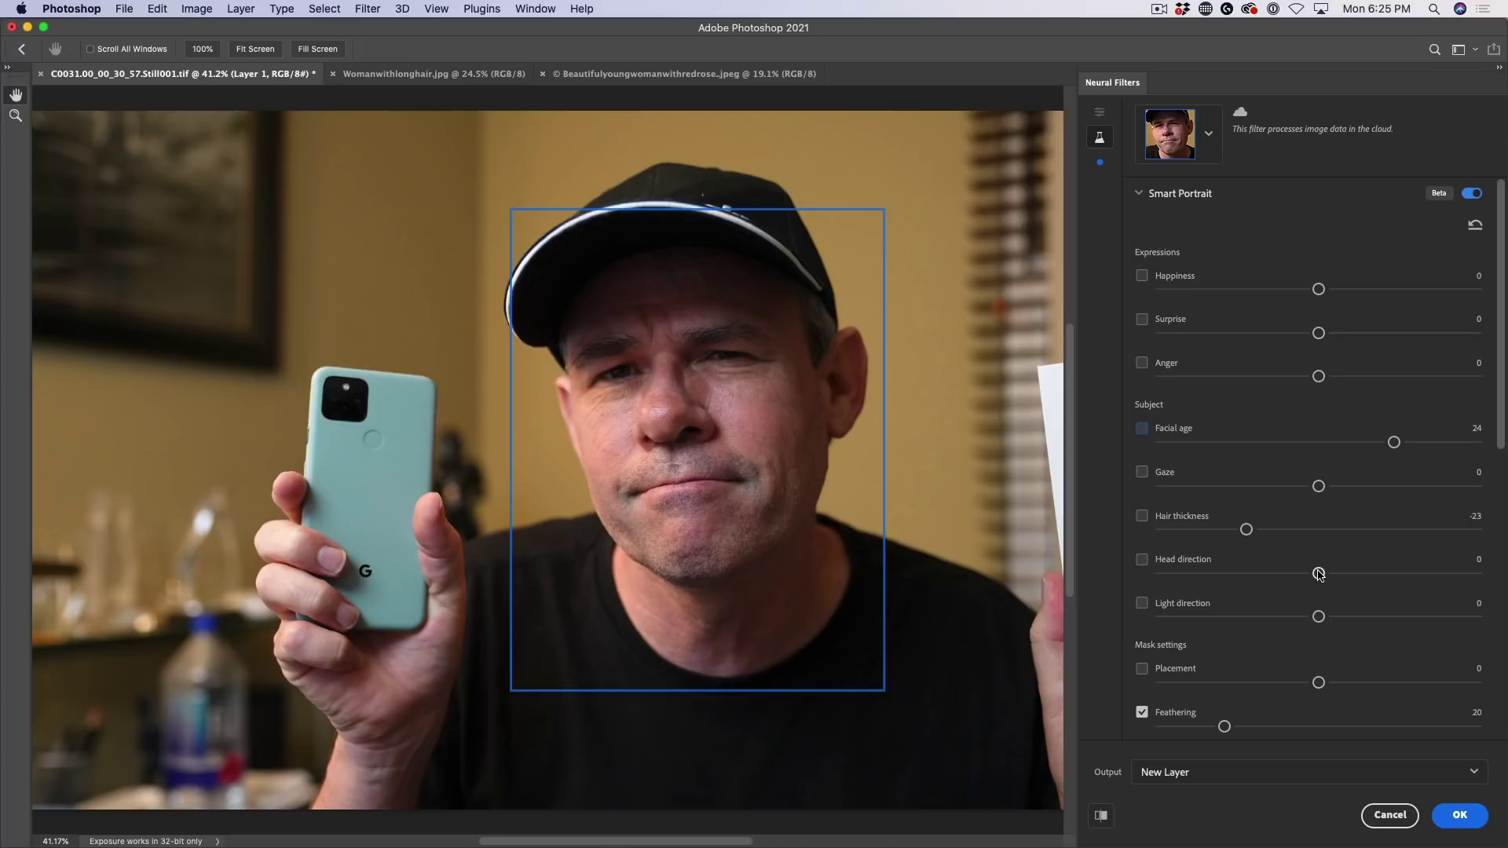
{"action": "left_click_drag", "start_coordinate": [1318, 572], "coordinate": [1217, 578]}
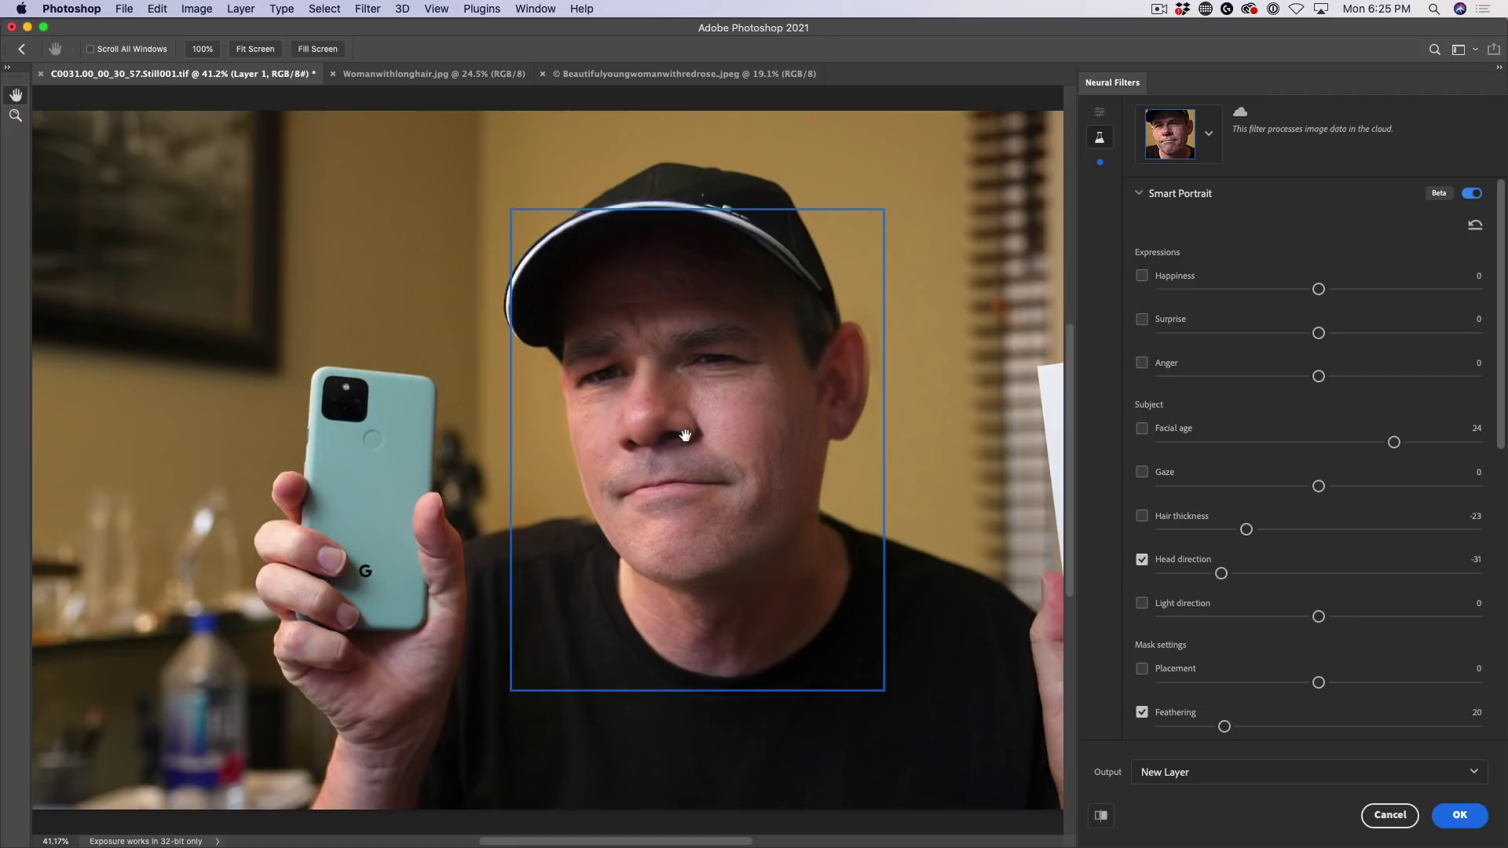
{"action": "left_click_drag", "start_coordinate": [1222, 574], "coordinate": [1418, 579]}
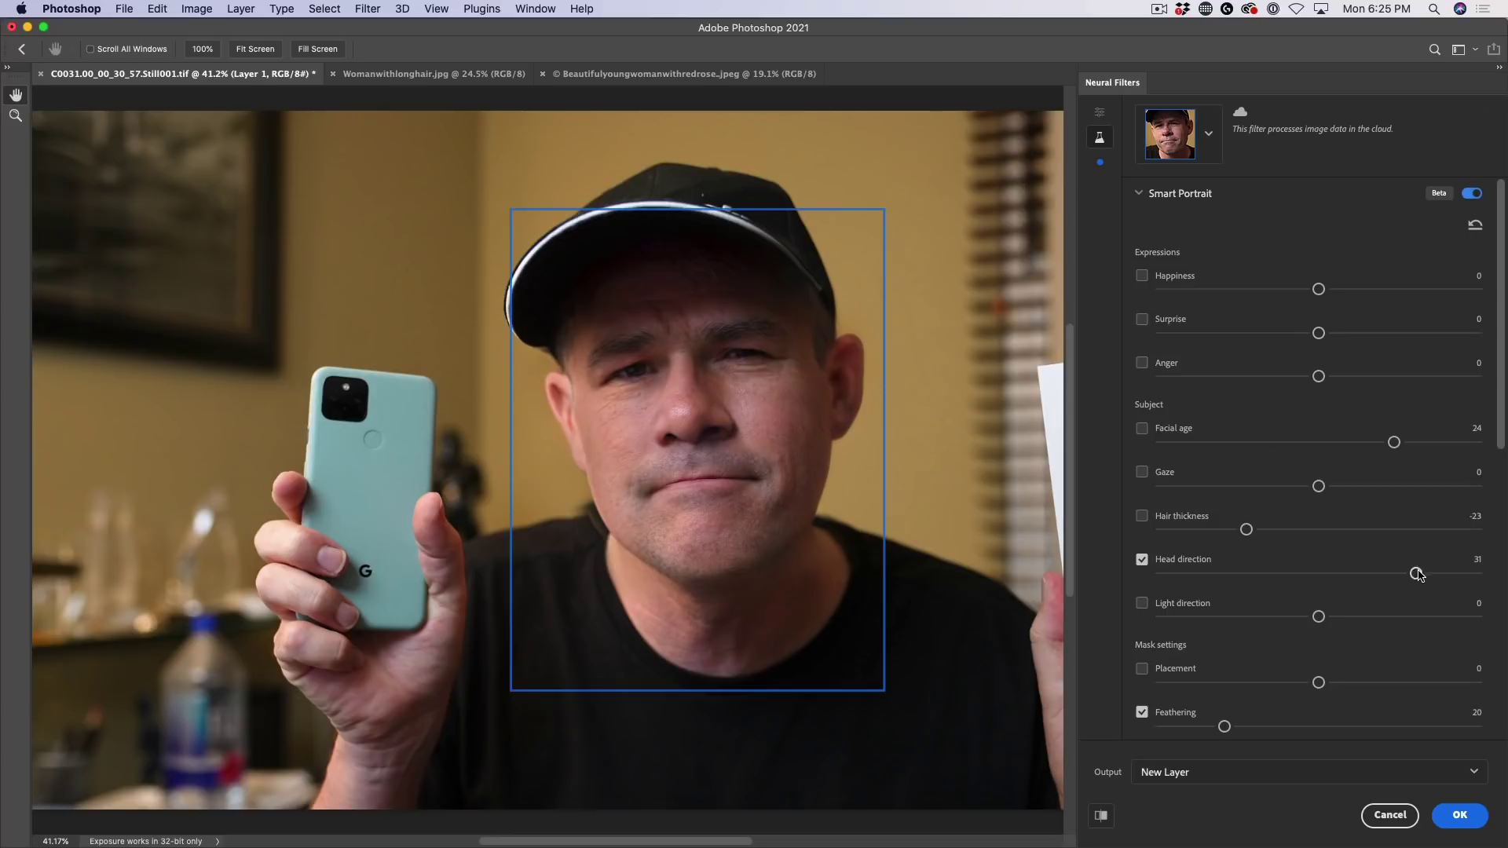
{"action": "left_click_drag", "start_coordinate": [1416, 573], "coordinate": [1473, 573]}
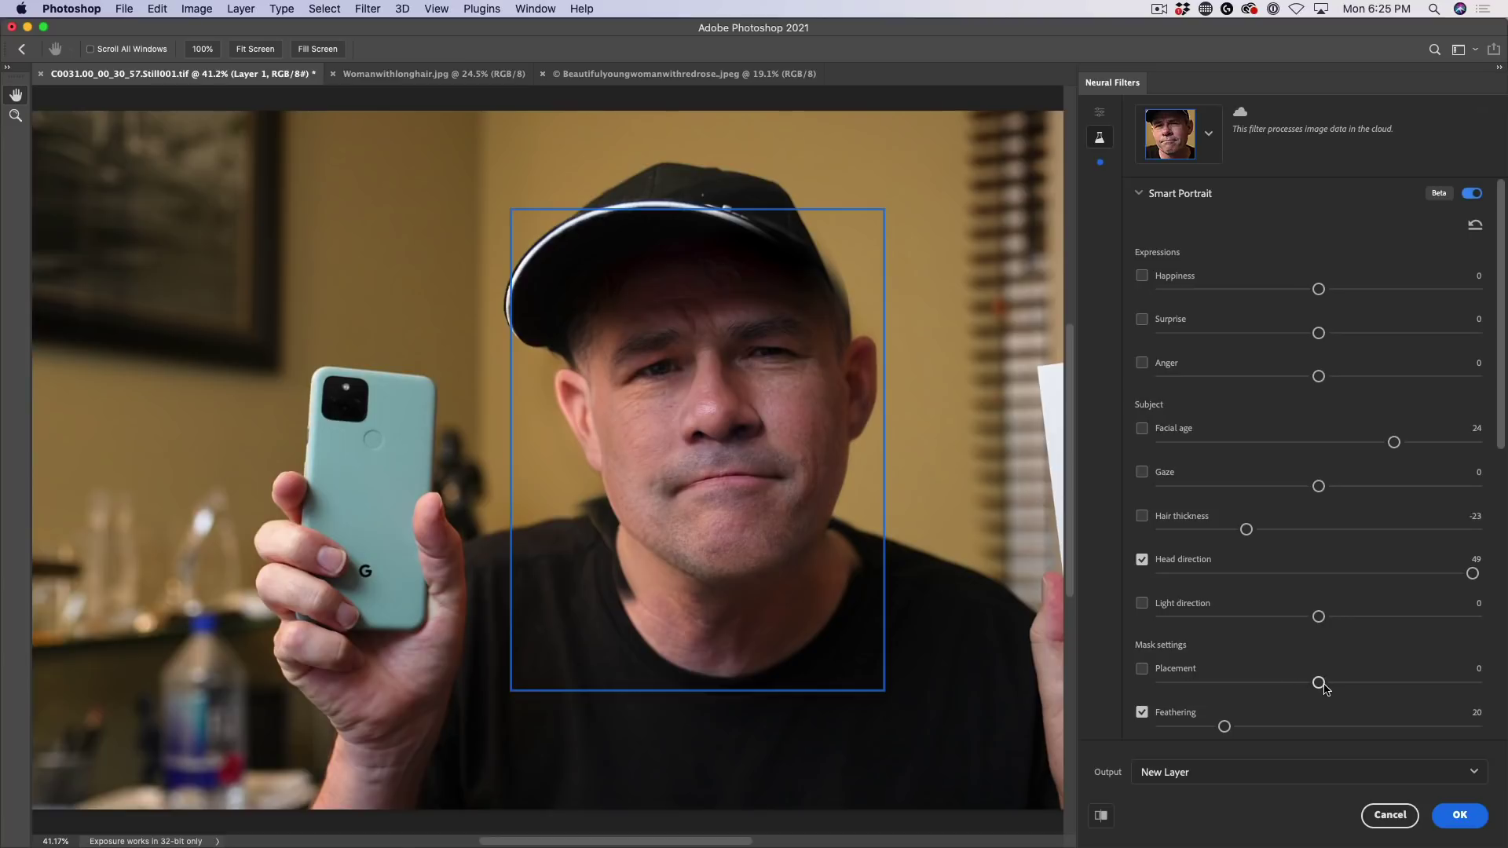
{"action": "left_click_drag", "start_coordinate": [1321, 685], "coordinate": [1268, 684]}
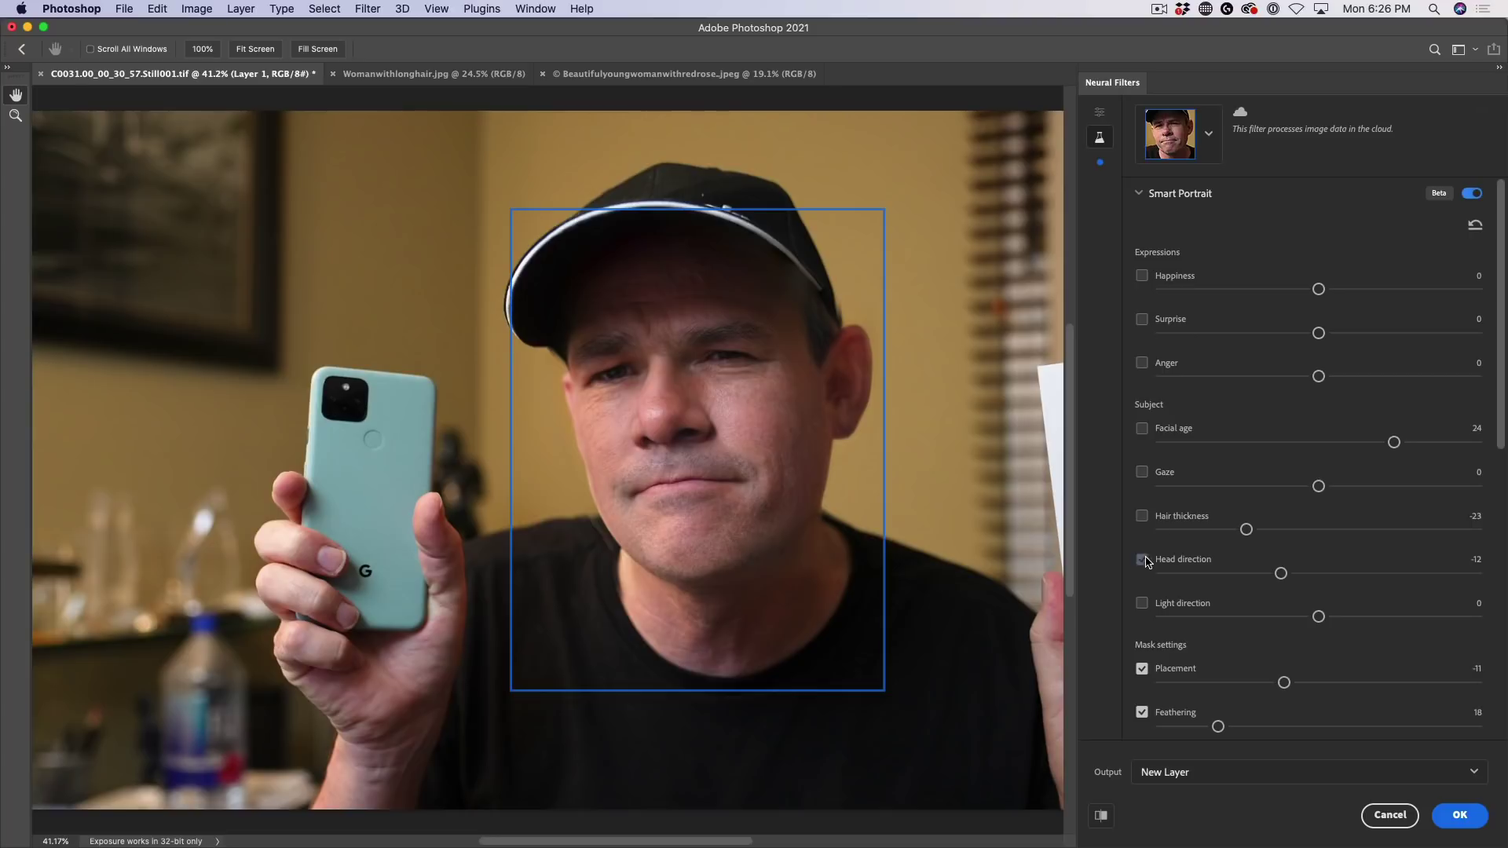
- Enable Gaze and sweep it between -45 and 38, settling at -10
{"action": "left_click", "coordinate": [1142, 472]}
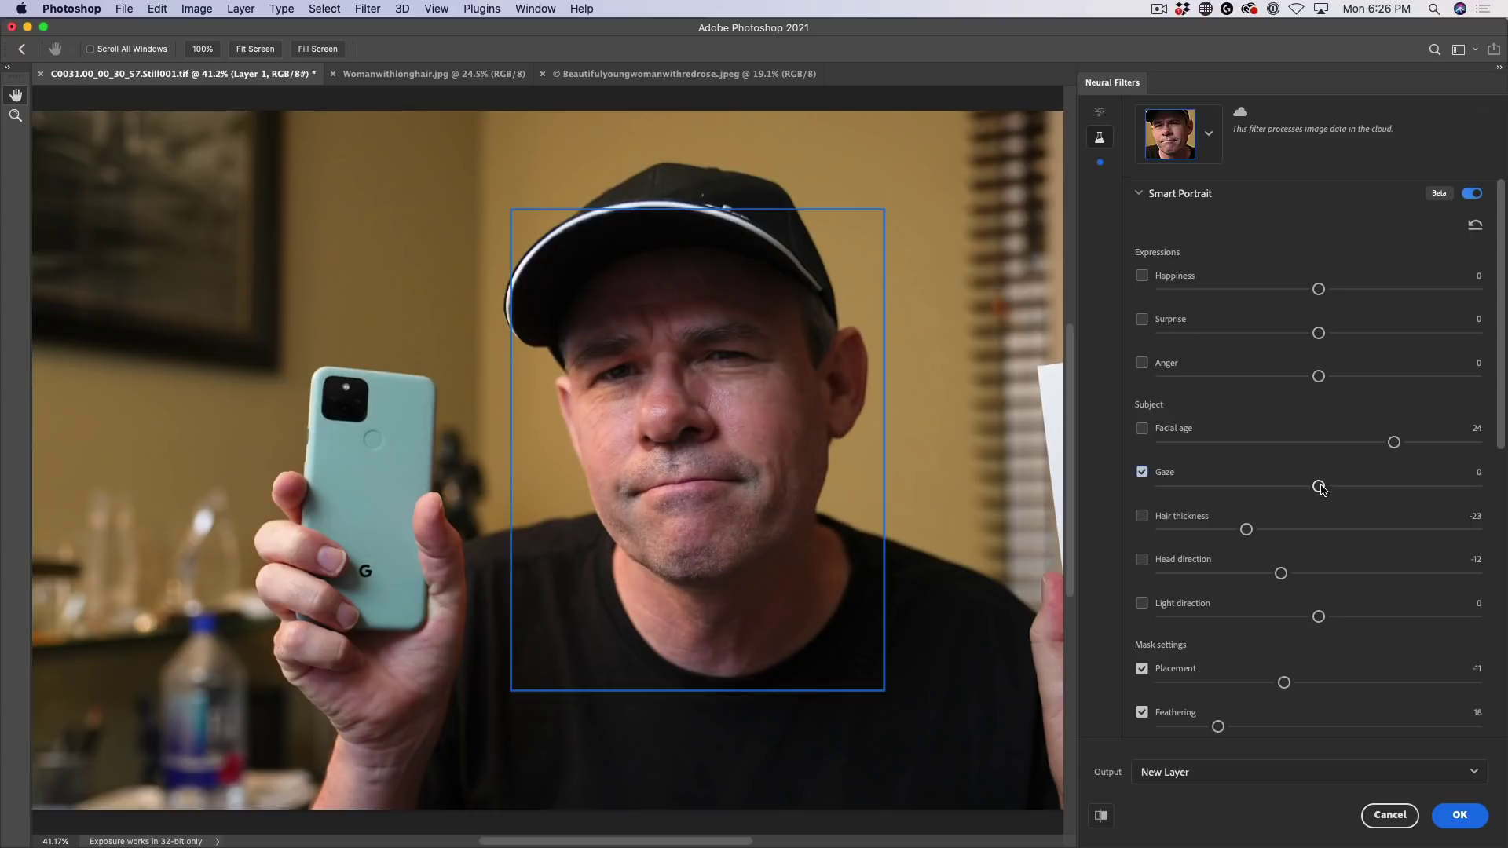
{"action": "left_click_drag", "start_coordinate": [1320, 485], "coordinate": [1187, 492]}
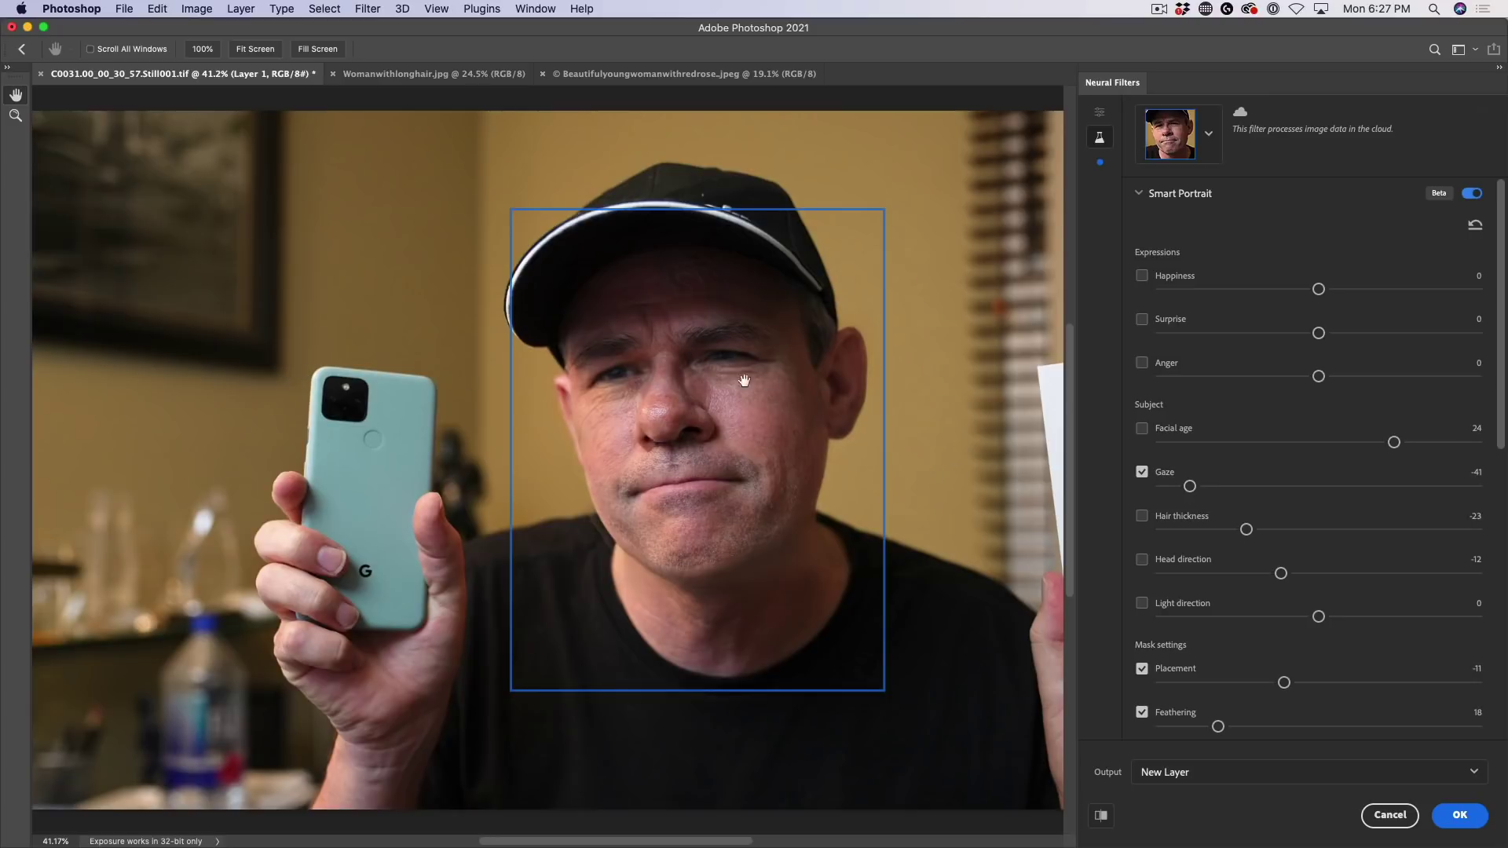
{"action": "left_click", "coordinate": [1191, 487]}
{"action": "left_click_drag", "start_coordinate": [1189, 489], "coordinate": [1177, 487]}
{"action": "left_click_drag", "start_coordinate": [1178, 487], "coordinate": [1442, 483]}
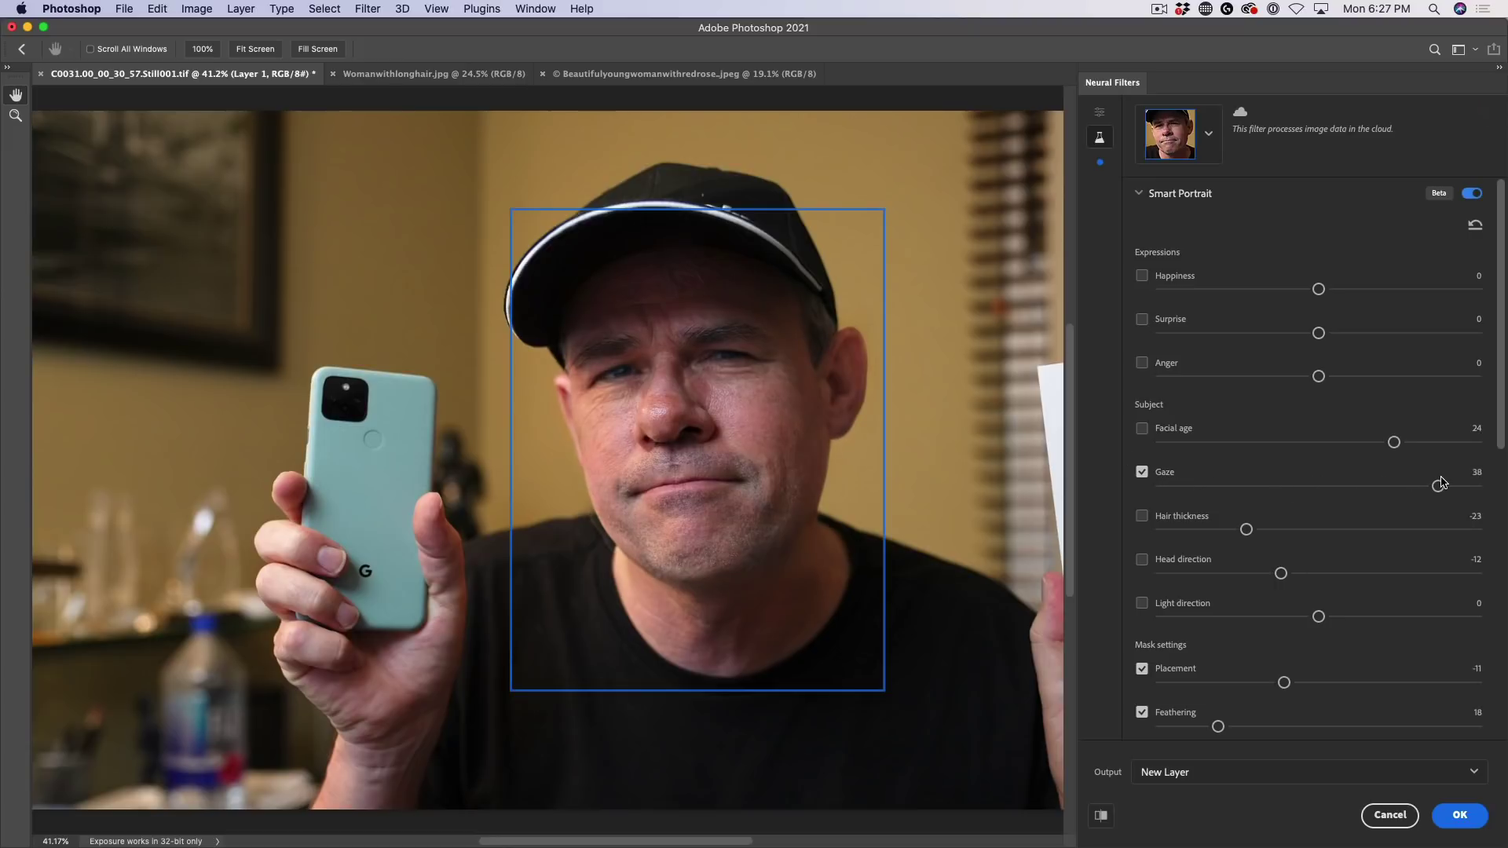
{"action": "left_click_drag", "start_coordinate": [1440, 486], "coordinate": [1288, 488]}
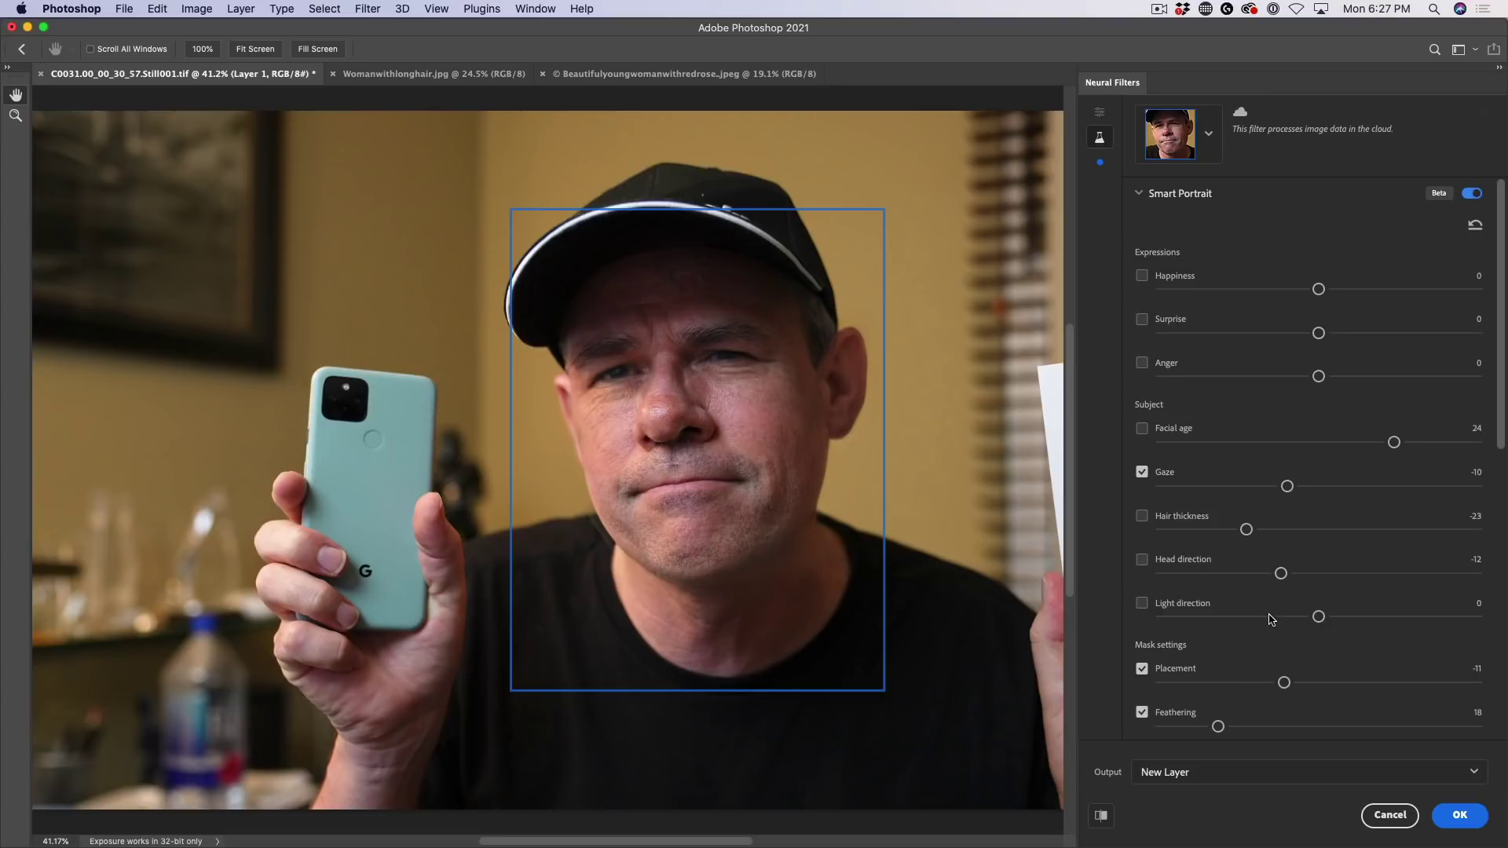
- Enable Light direction at 26 after trying -40, and raise Happiness to 48
{"action": "left_click", "coordinate": [1142, 603]}
{"action": "left_click_drag", "start_coordinate": [1318, 617], "coordinate": [1191, 617]}
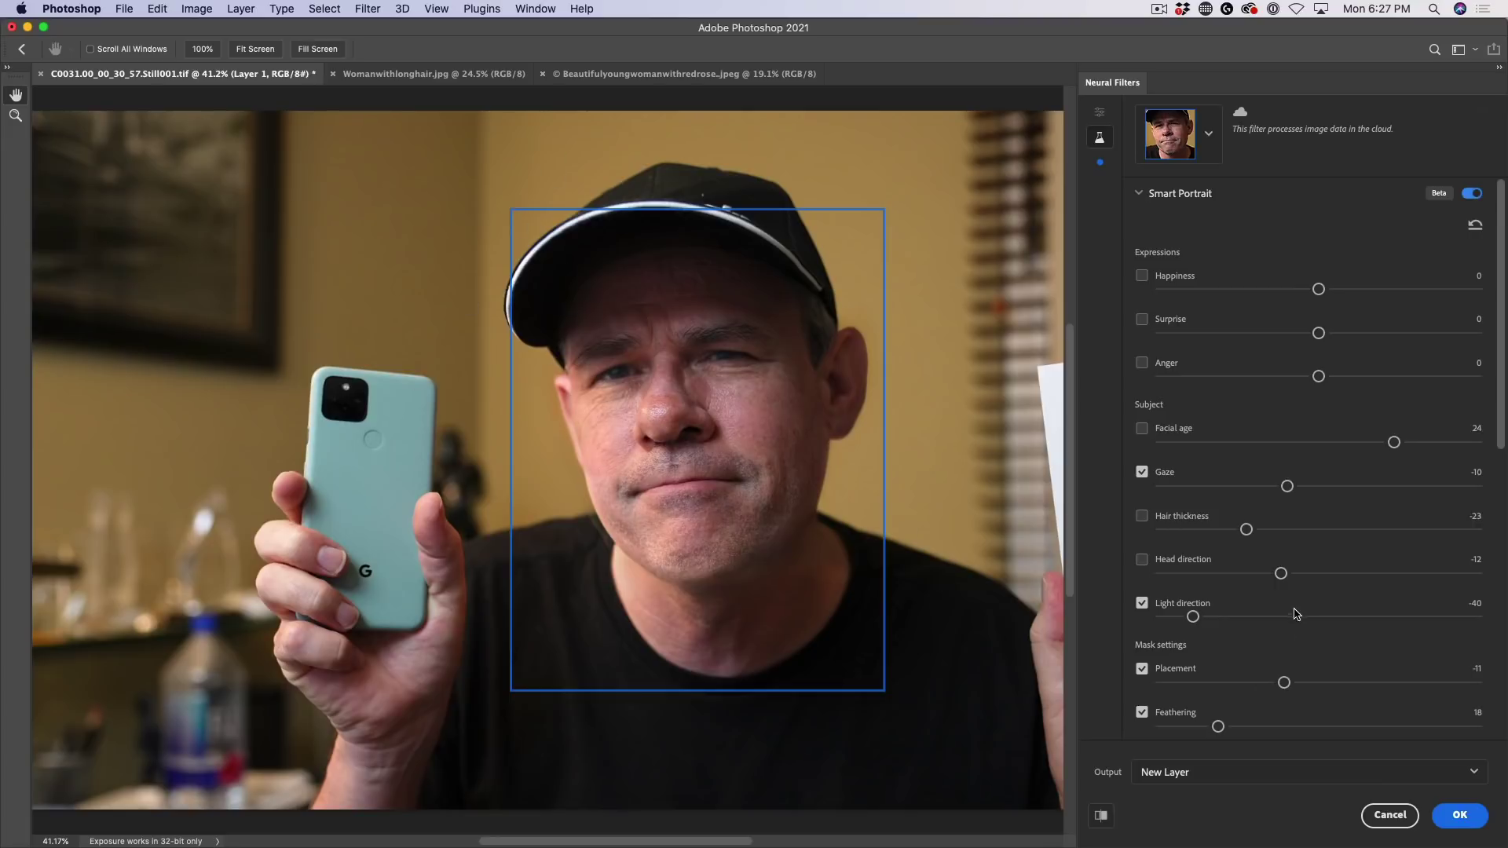
{"action": "left_click_drag", "start_coordinate": [1195, 618], "coordinate": [1403, 621]}
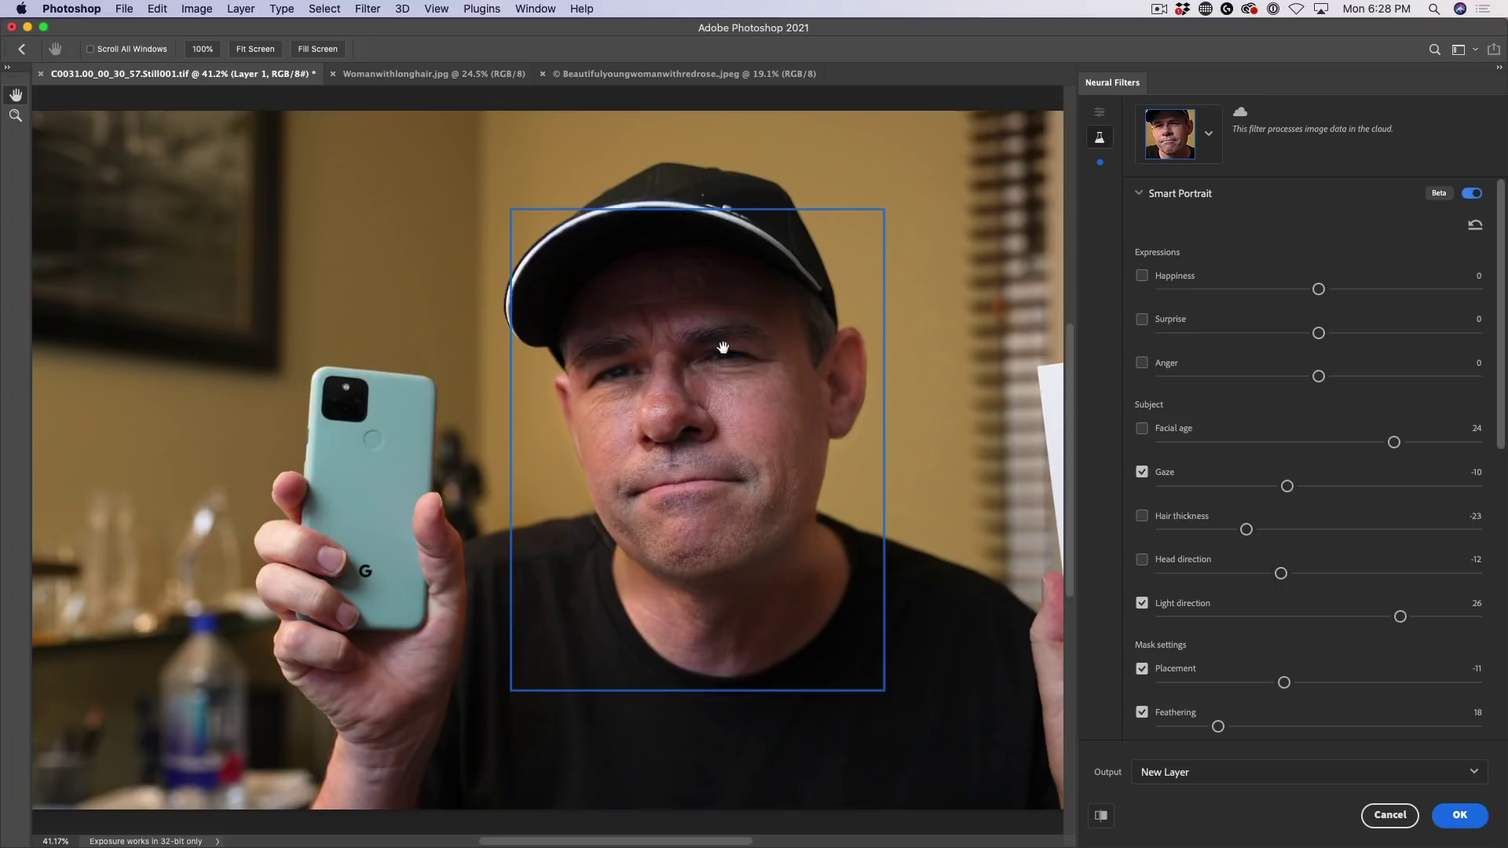
{"action": "left_click_drag", "start_coordinate": [1318, 289], "coordinate": [1471, 290]}
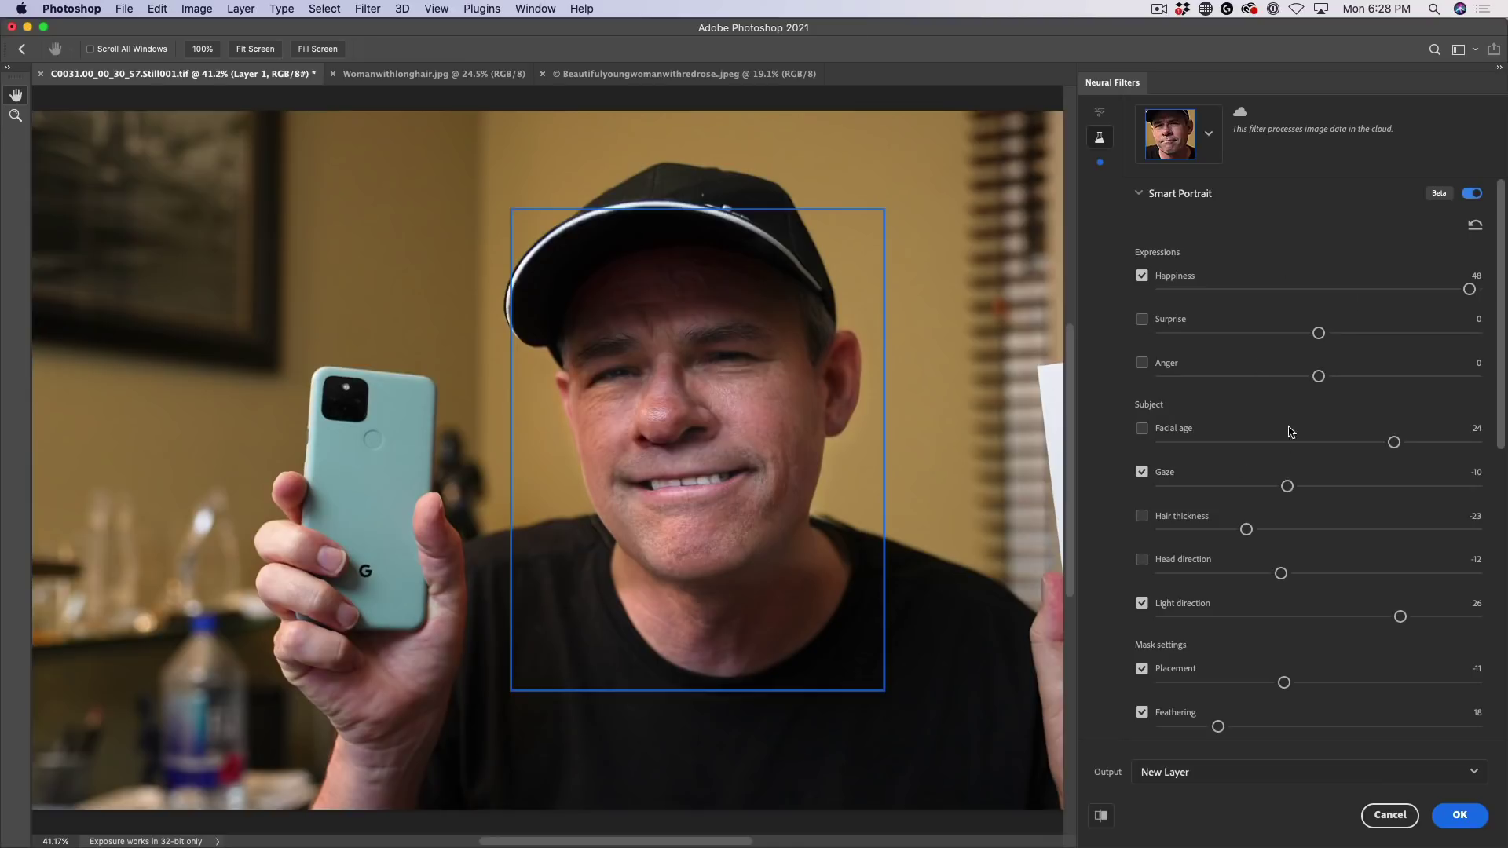
- Lower Retain unique details to 4, toggling it off and on to compare
{"action": "left_click_drag", "start_coordinate": [1502, 401], "coordinate": [1498, 498]}
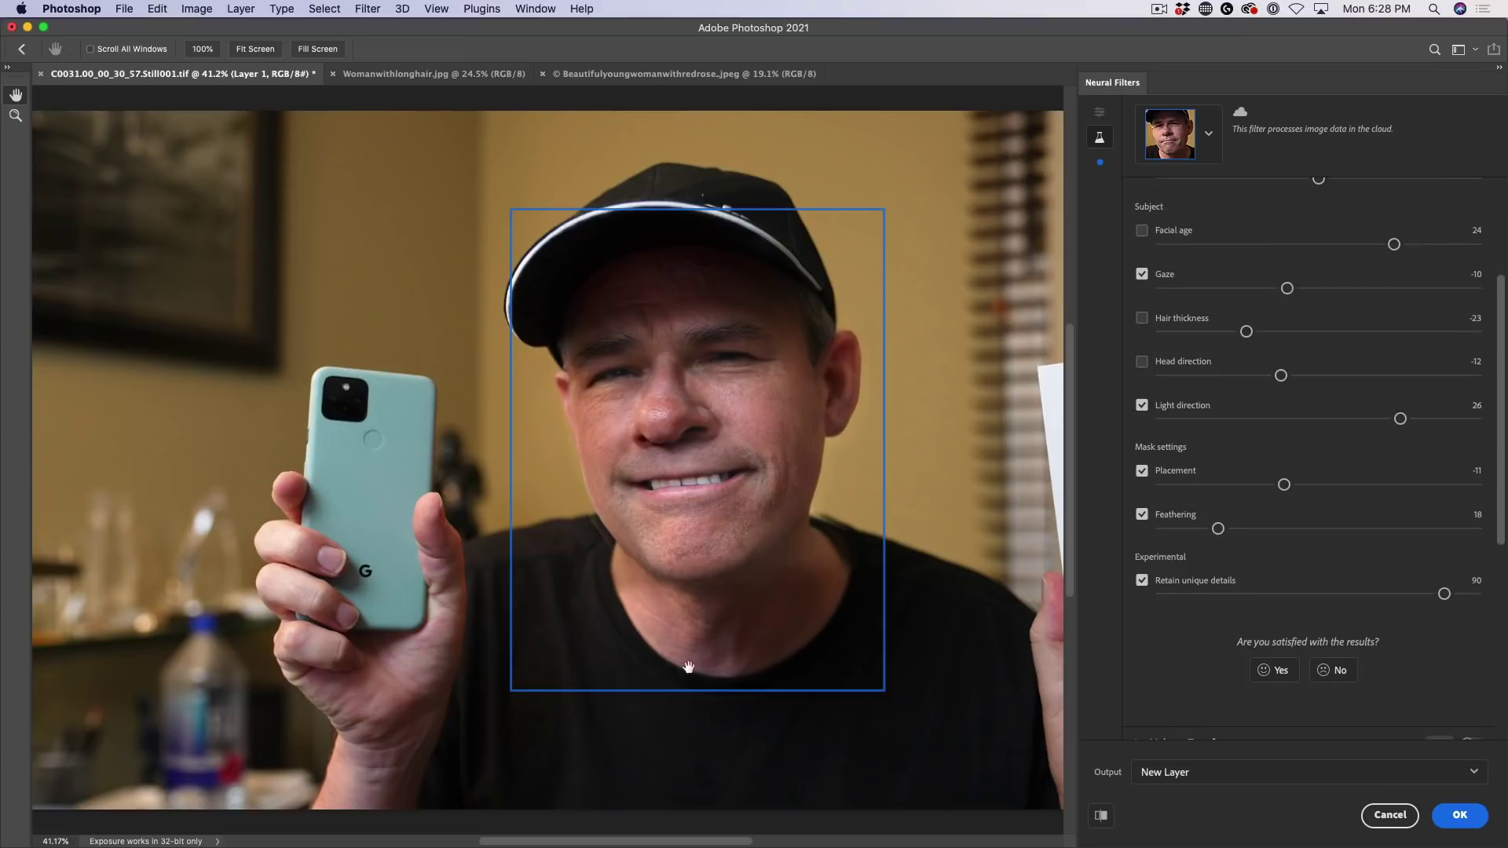
{"action": "left_click", "coordinate": [1141, 582]}
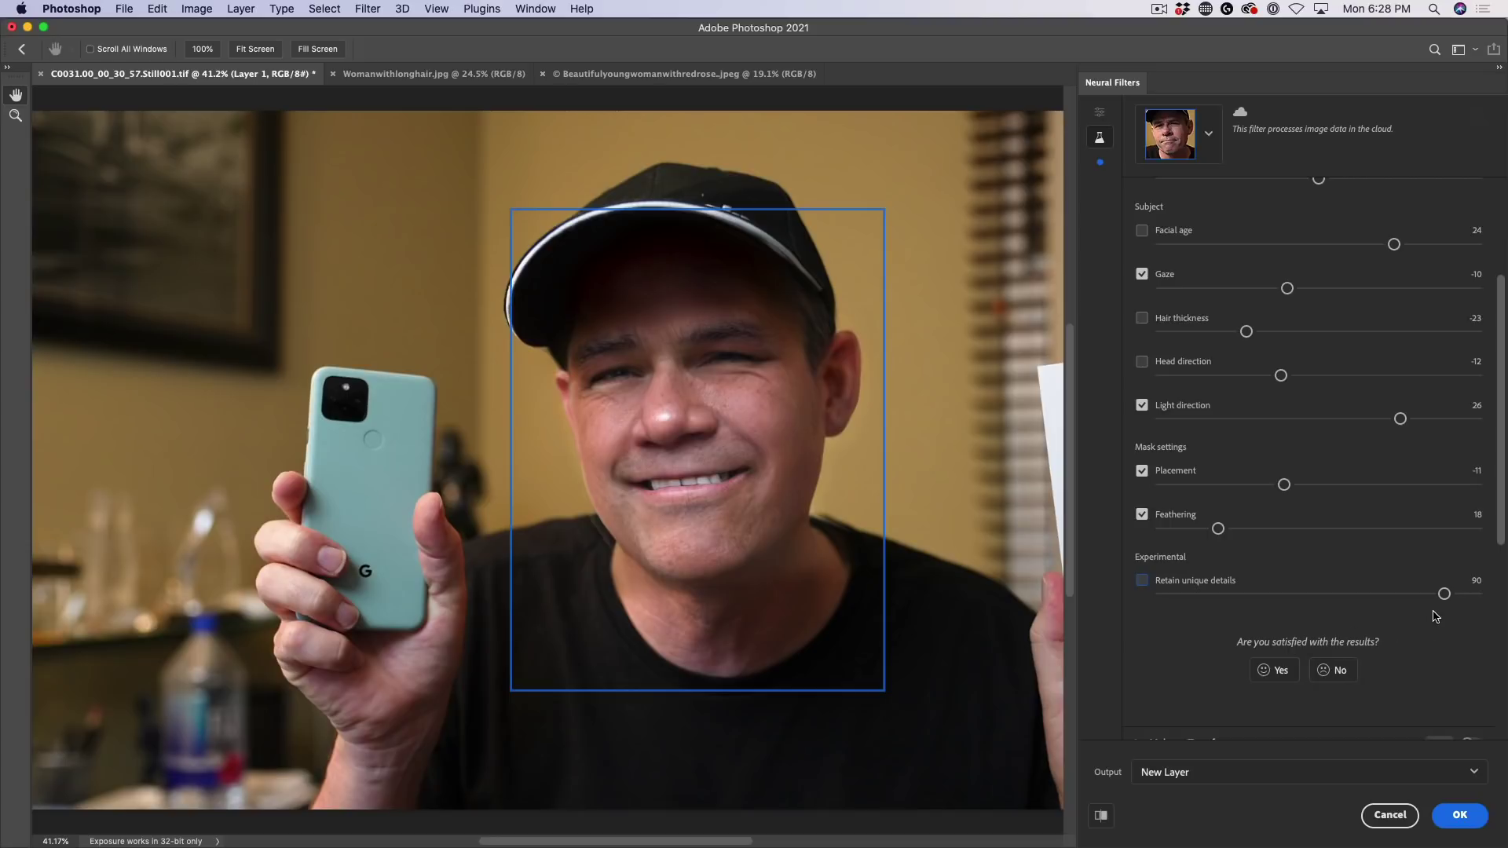
{"action": "left_click_drag", "start_coordinate": [1440, 598], "coordinate": [1168, 597]}
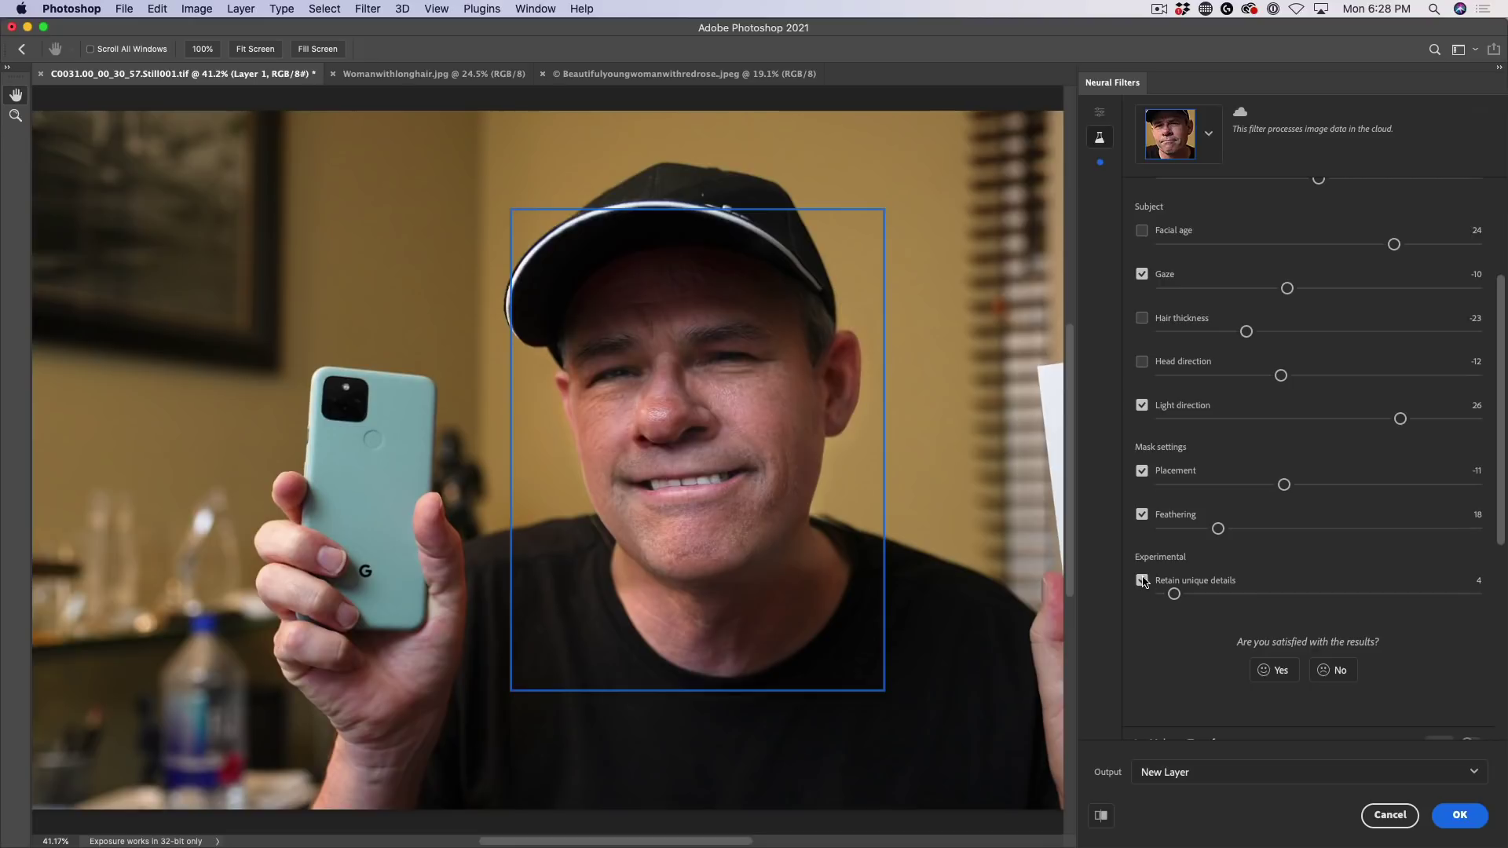
{"action": "left_click", "coordinate": [1142, 580]}
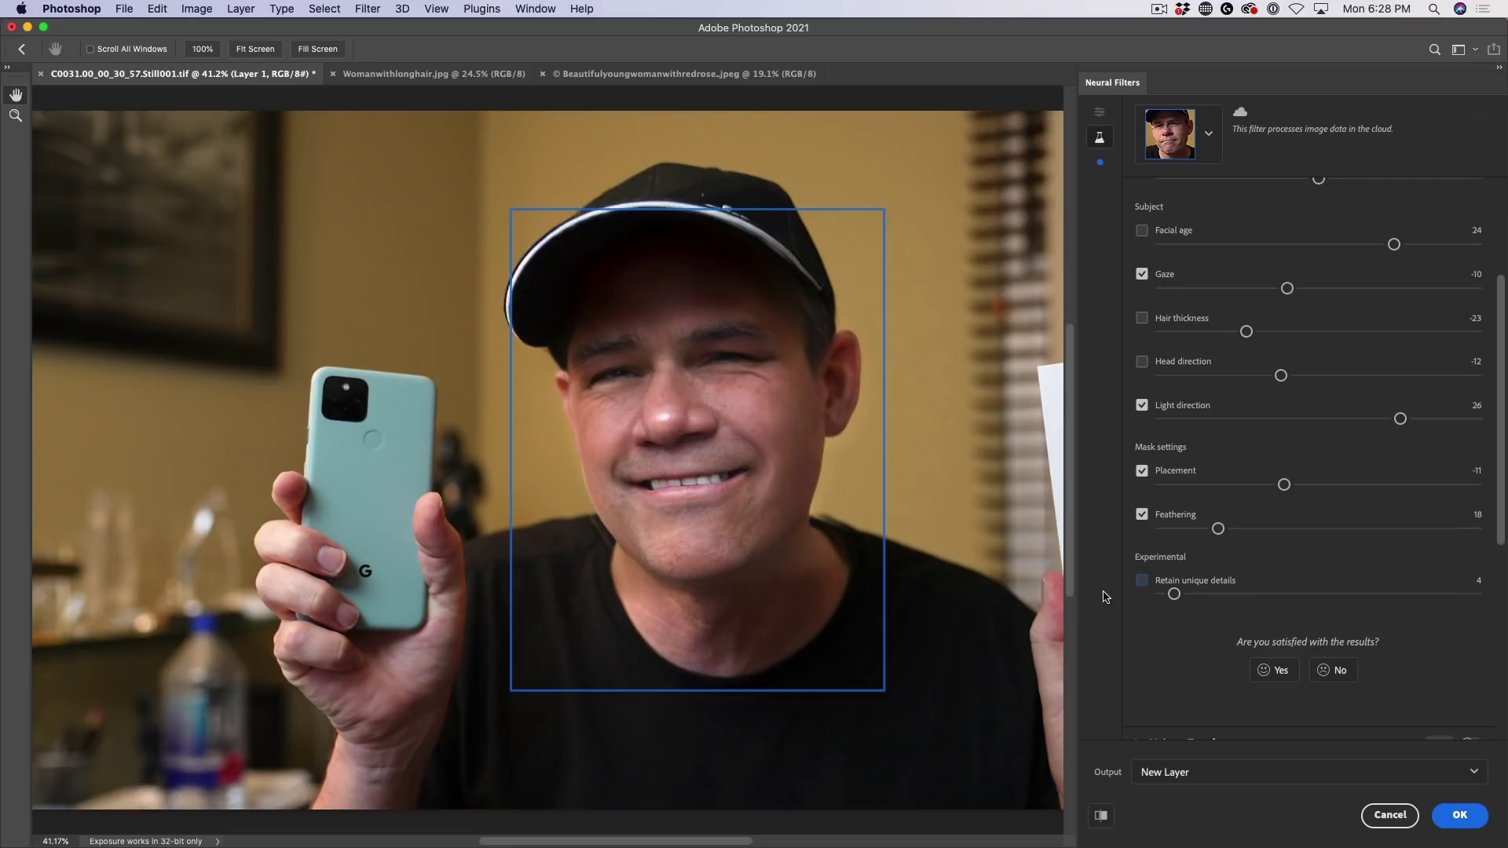
{"action": "left_click", "coordinate": [1142, 580]}
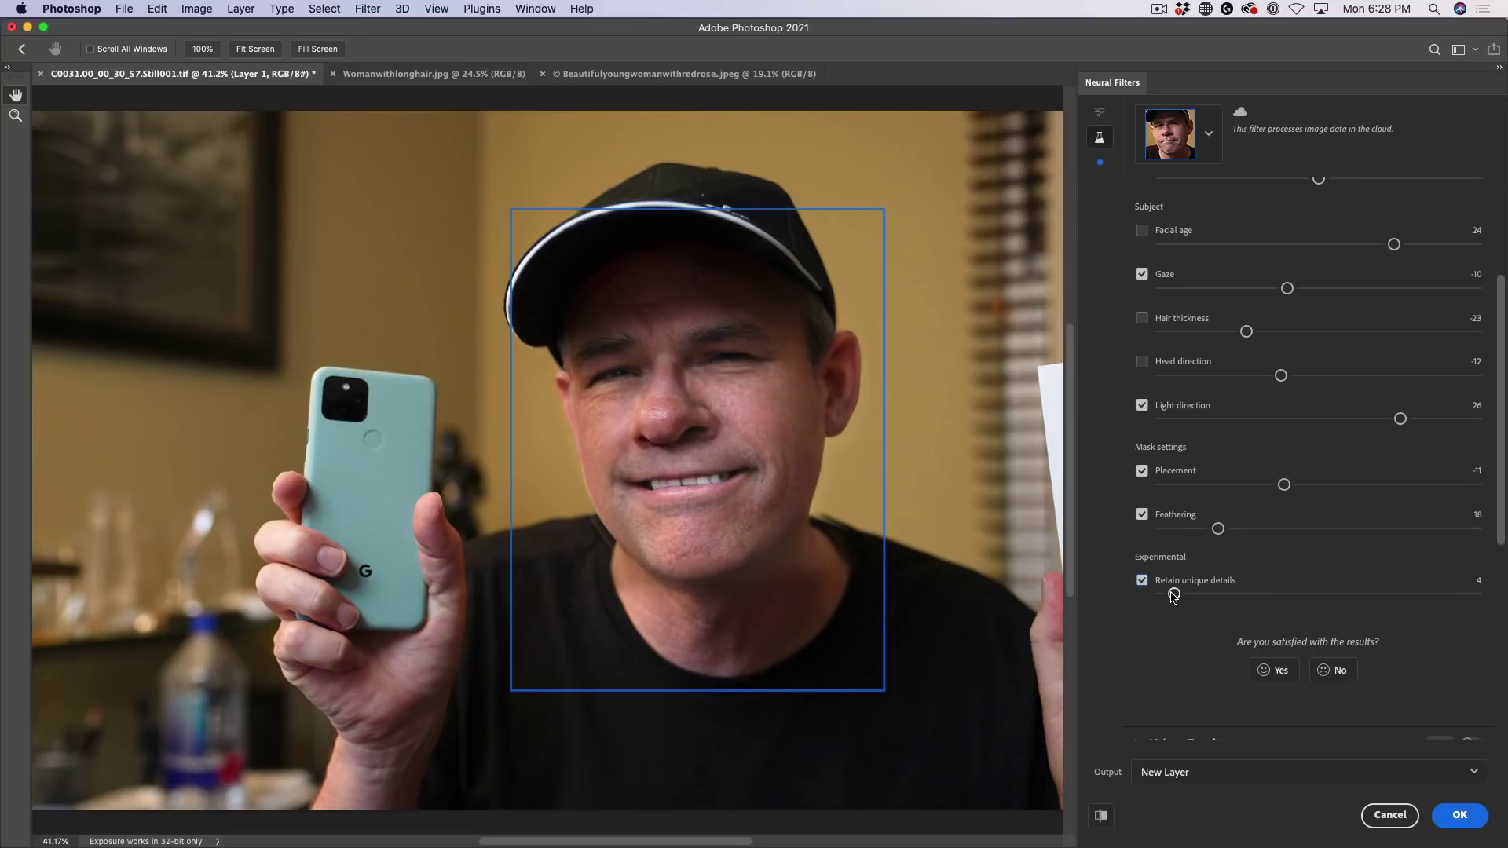
{"action": "left_click_drag", "start_coordinate": [1174, 594], "coordinate": [1416, 594]}
- Try Happiness at 12, -13 and then 9
{"action": "scroll", "coordinate": [1500, 429], "scroll_direction": "up", "scroll_amount": 5}
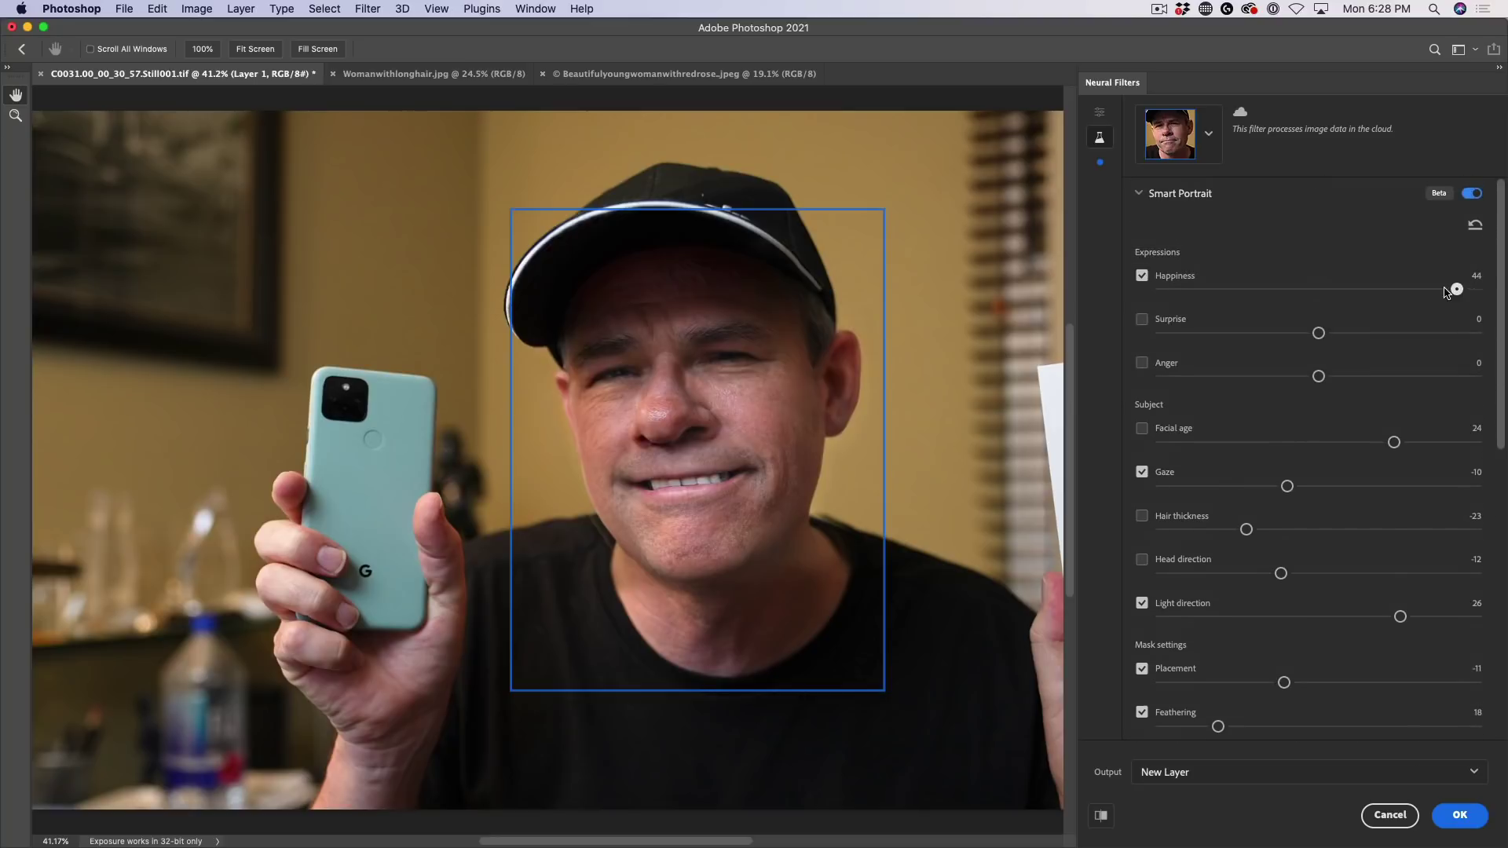
{"action": "left_click_drag", "start_coordinate": [1431, 292], "coordinate": [1359, 299]}
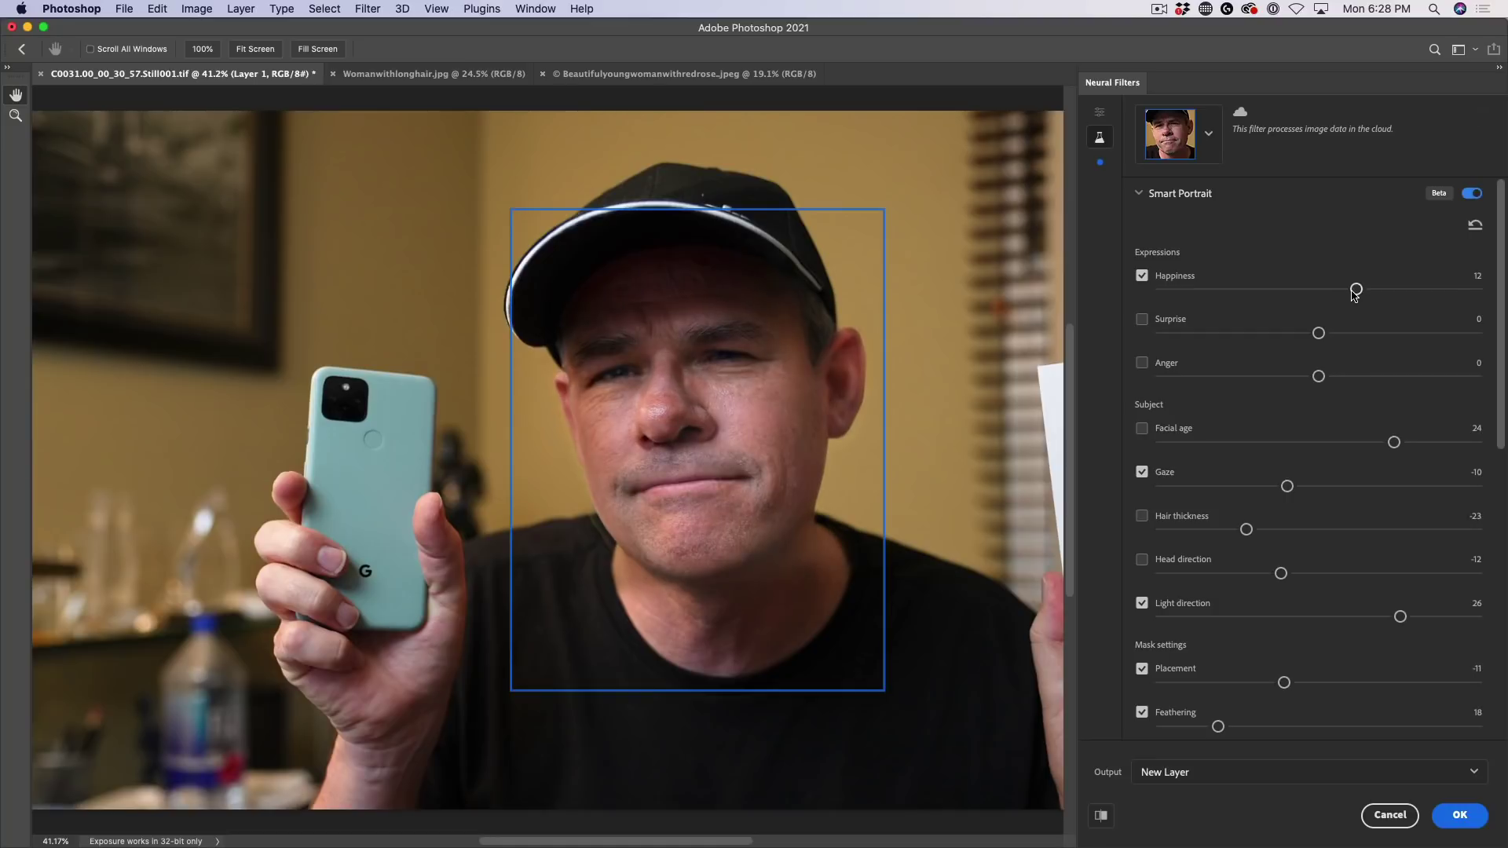
{"action": "left_click_drag", "start_coordinate": [1356, 290], "coordinate": [1279, 293]}
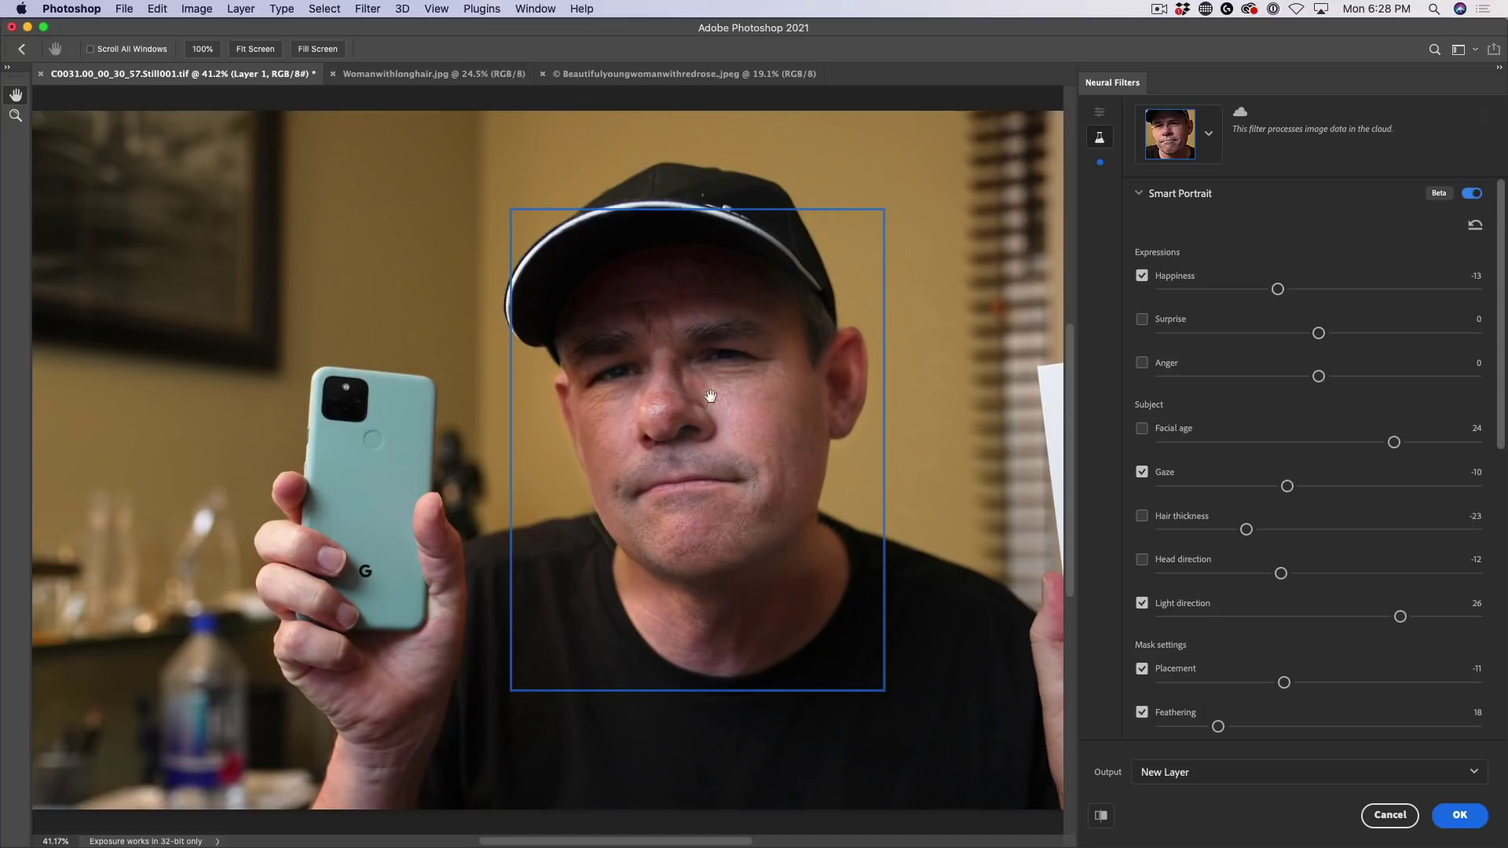
{"action": "left_click_drag", "start_coordinate": [1278, 290], "coordinate": [1348, 289]}
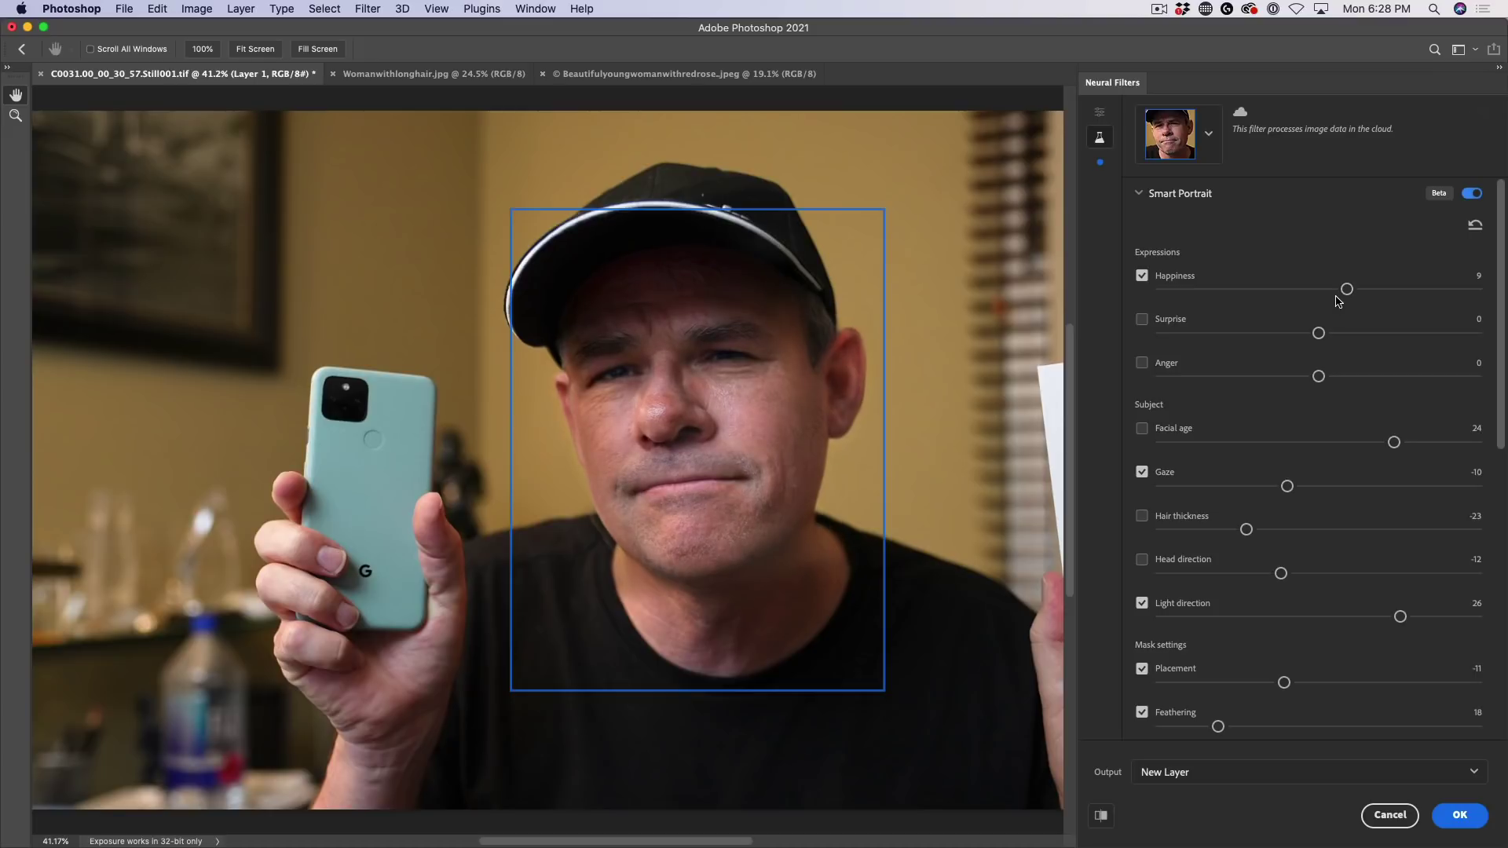
- Enable Surprise at 27 and Anger at -29, with Happiness raised to 17
{"action": "left_click", "coordinate": [1145, 320]}
{"action": "left_click_drag", "start_coordinate": [1319, 333], "coordinate": [1402, 332]}
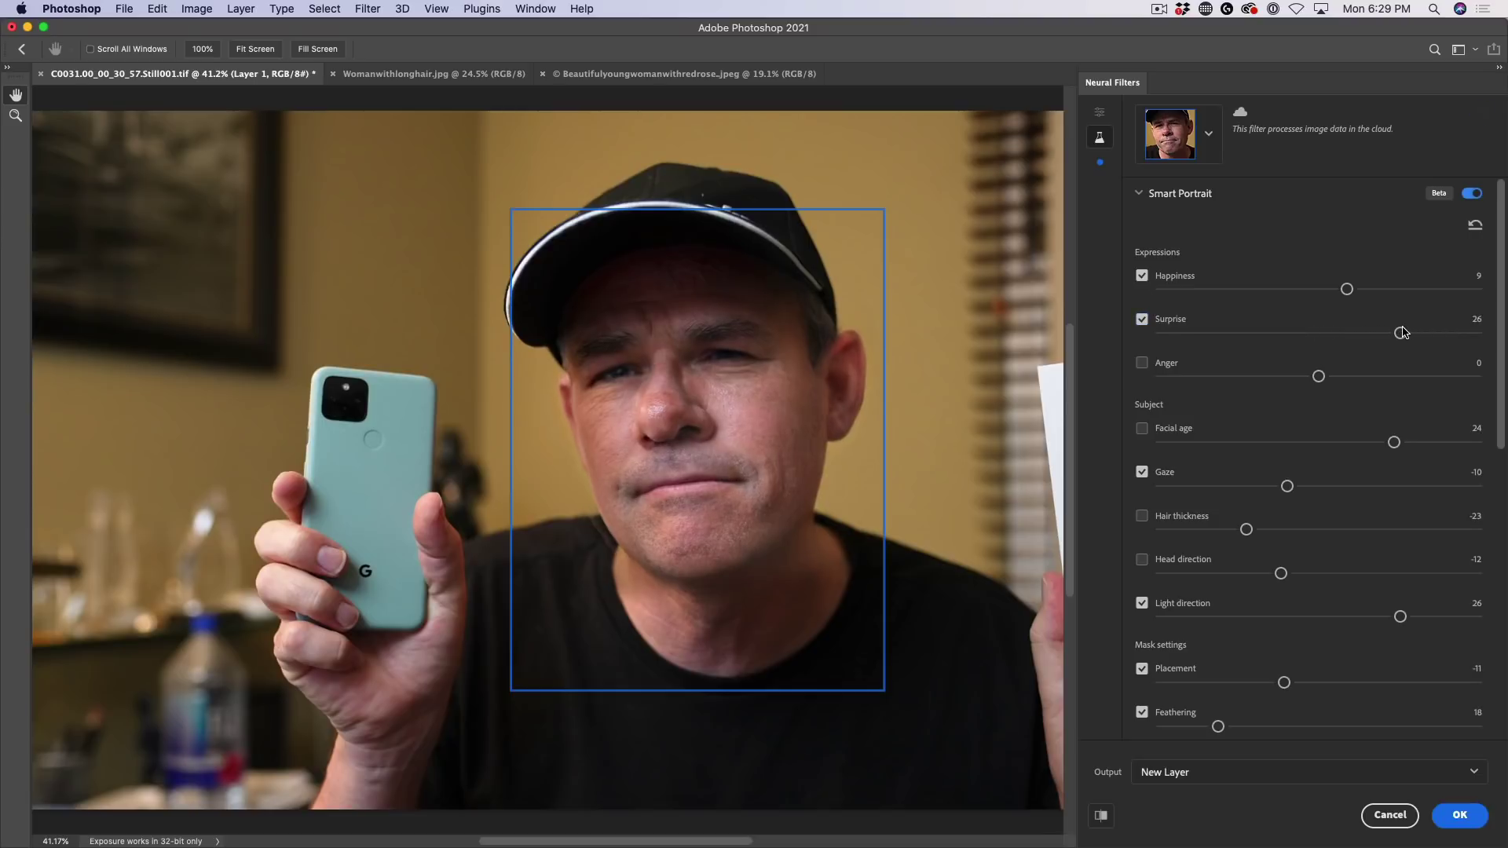
{"action": "left_click_drag", "start_coordinate": [1347, 289], "coordinate": [1371, 291]}
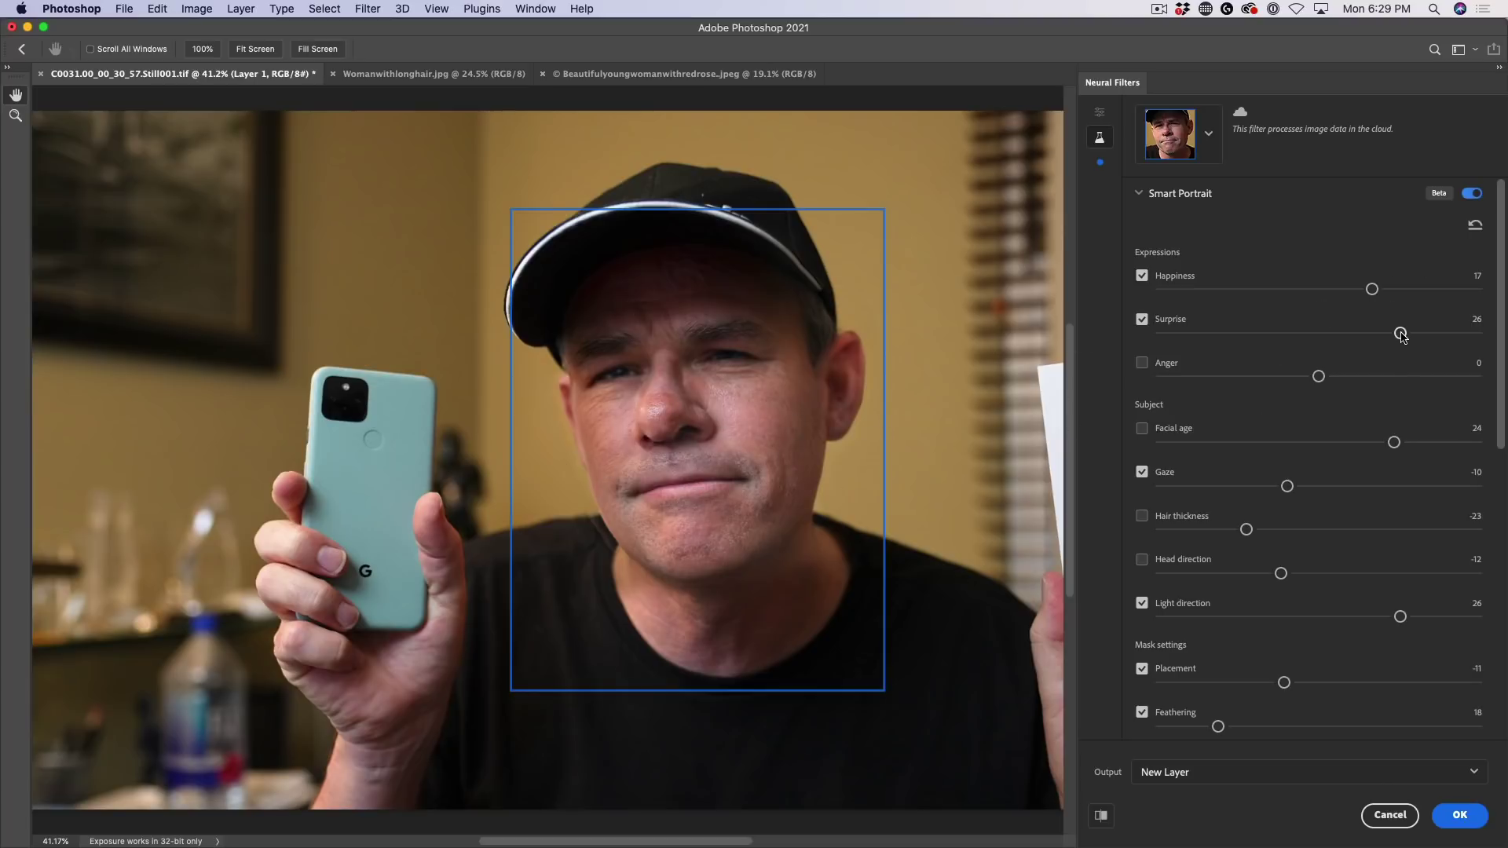
{"action": "left_click_drag", "start_coordinate": [1400, 334], "coordinate": [1404, 333]}
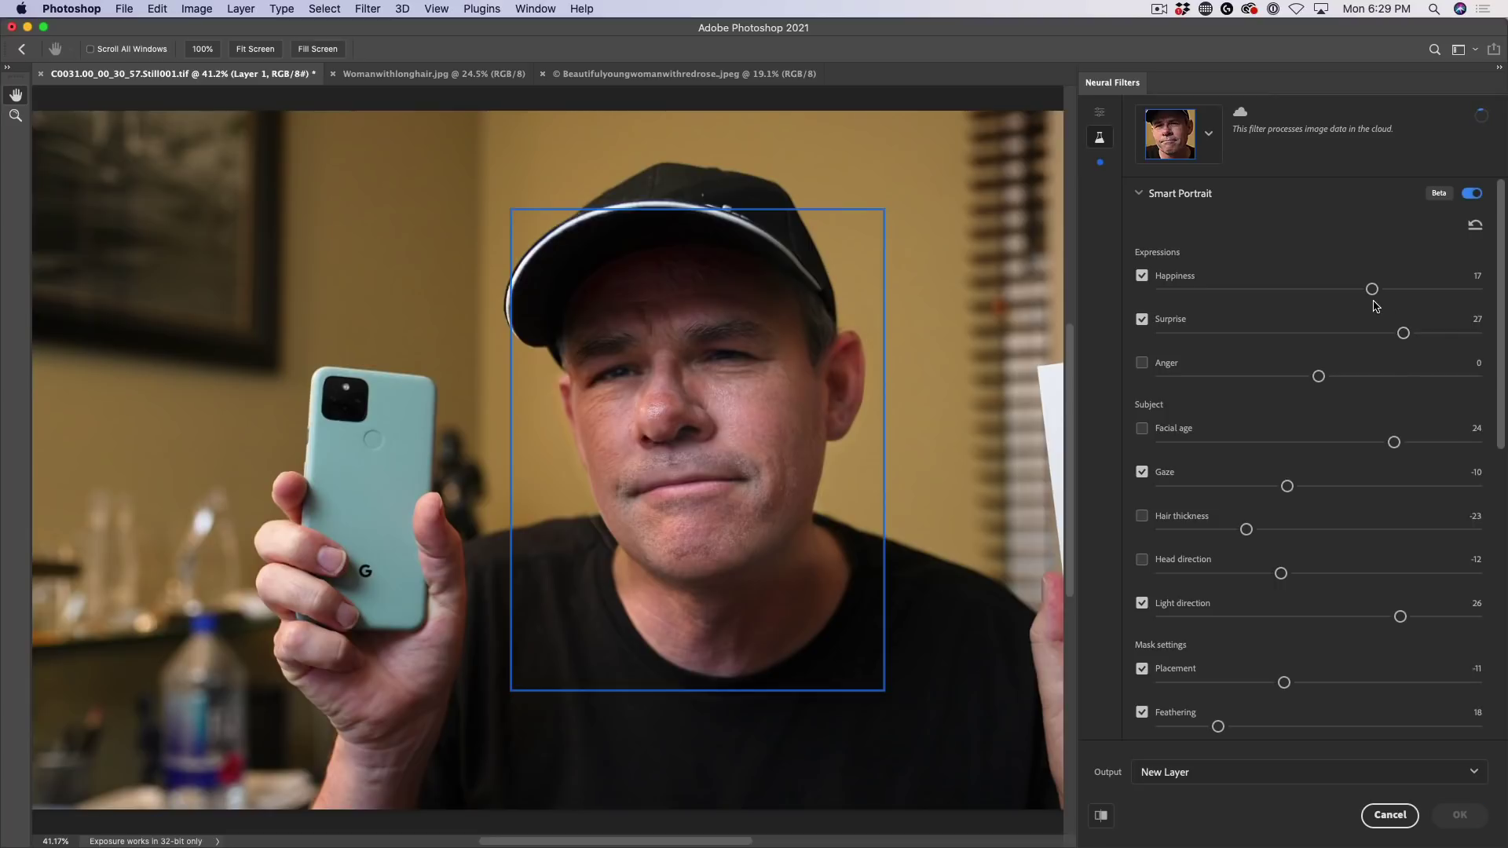
{"action": "left_click", "coordinate": [1143, 363]}
{"action": "left_click_drag", "start_coordinate": [1326, 378], "coordinate": [1230, 377]}
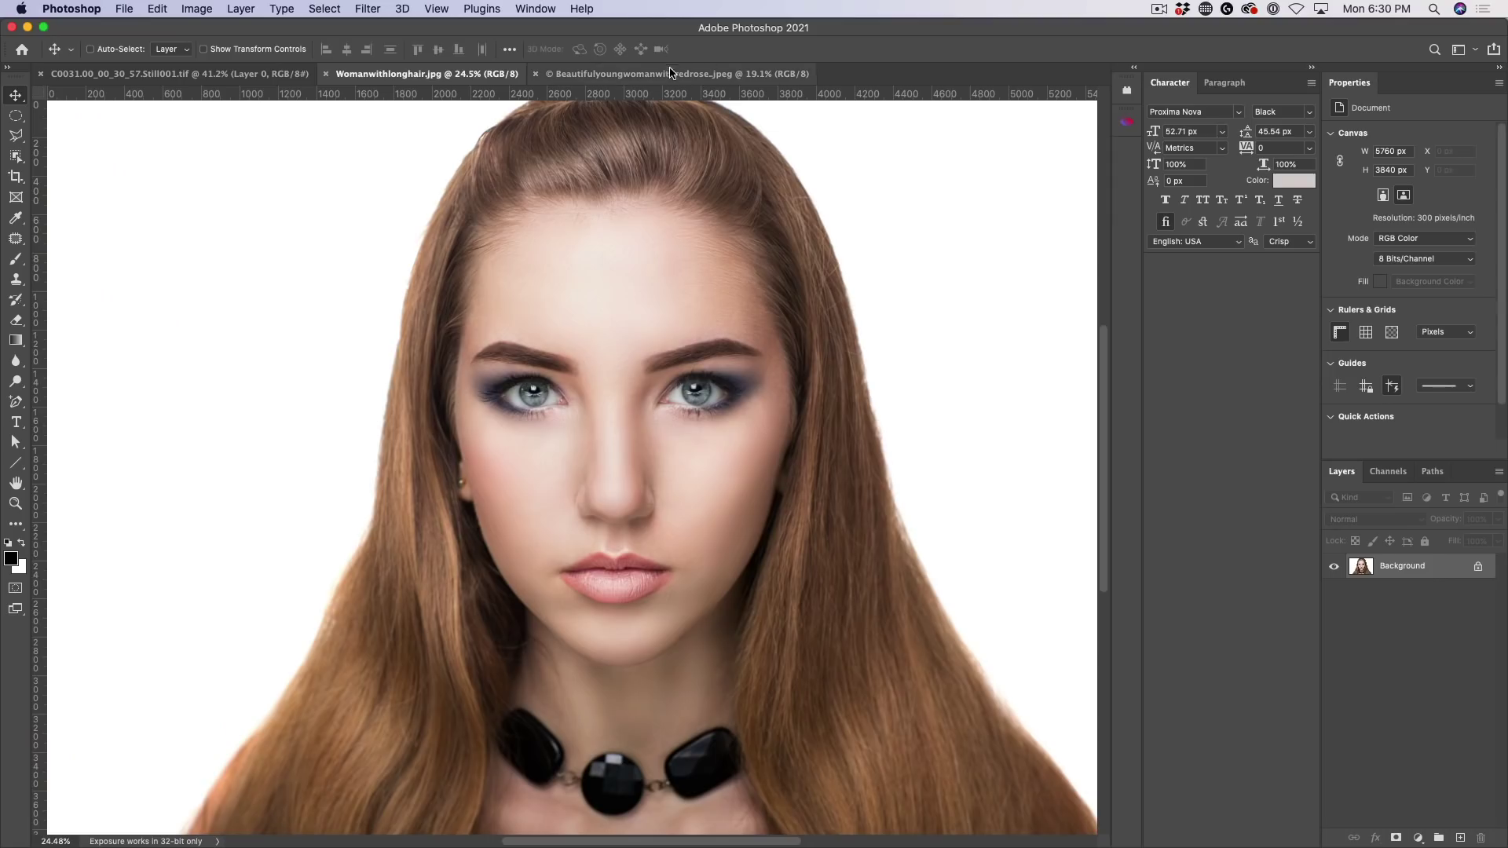
- Compare the rose portrait and the long-hair portrait by switching between their document tabs
{"action": "left_click", "coordinate": [723, 73]}
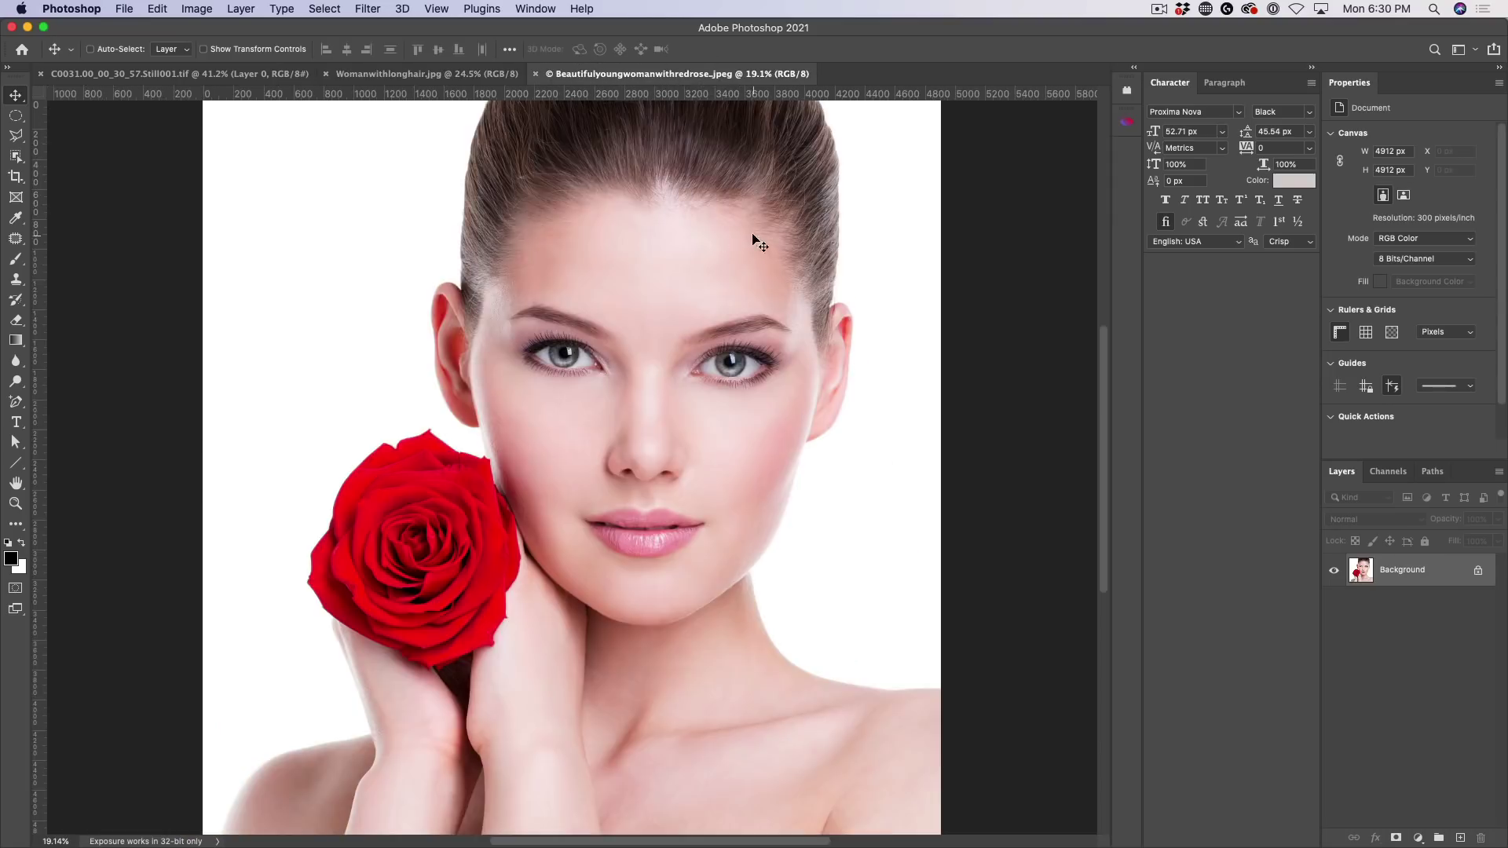
{"action": "left_click", "coordinate": [374, 74]}
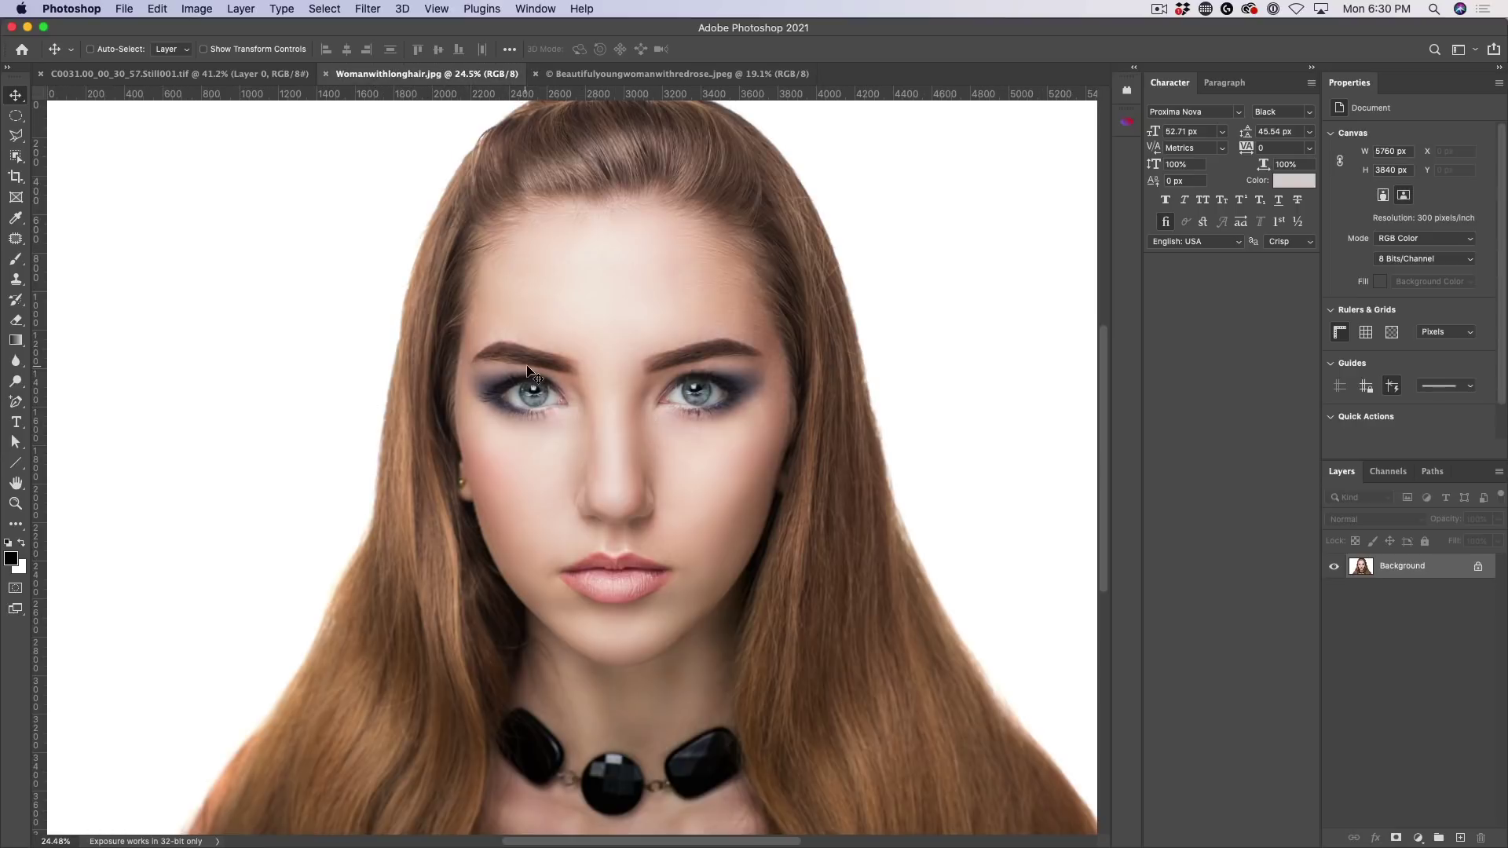
{"action": "left_click", "coordinate": [646, 73]}
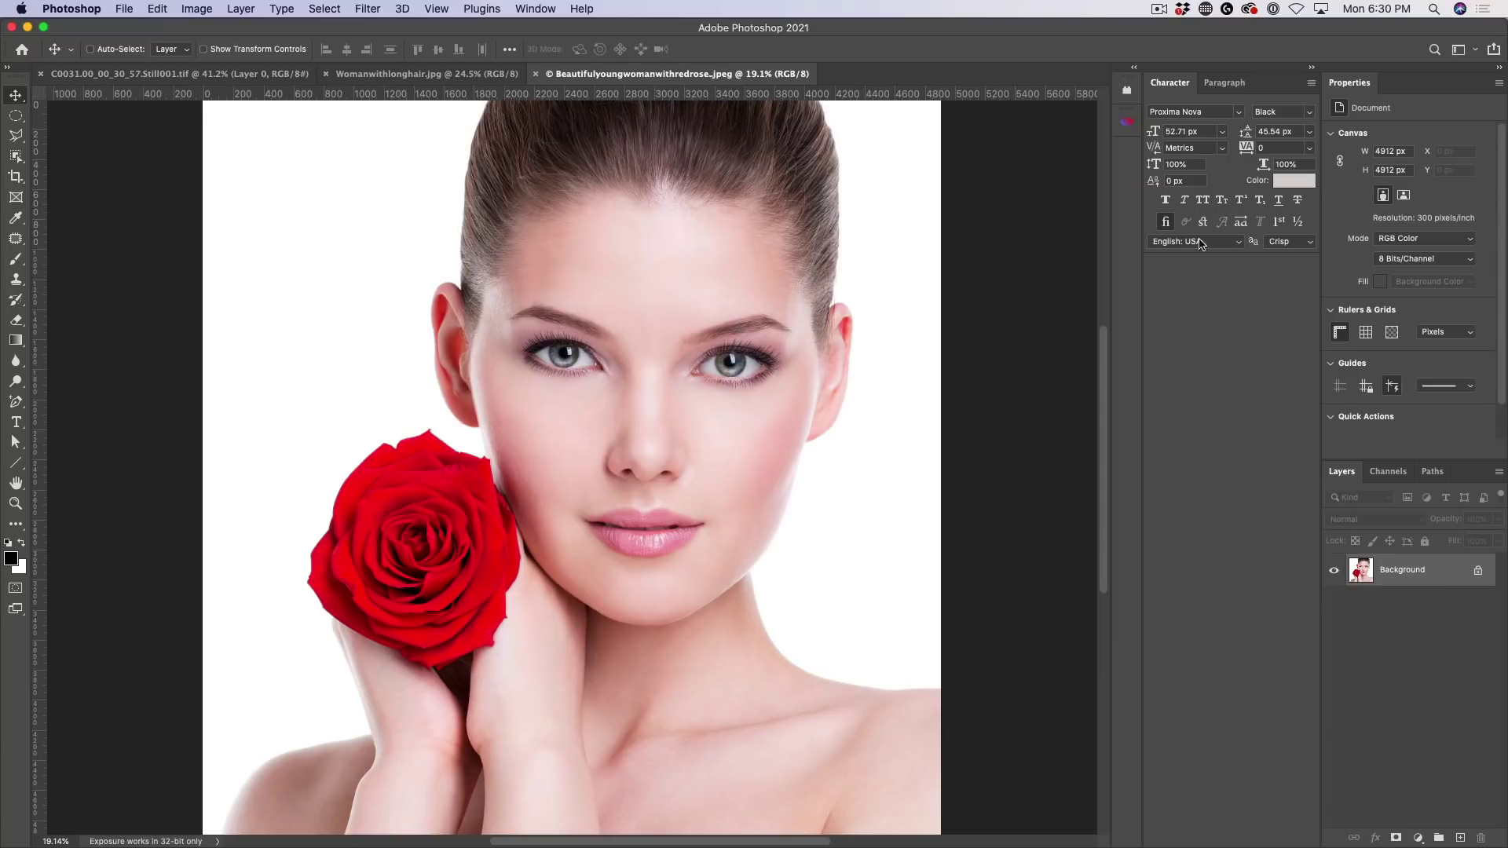
{"action": "left_click", "coordinate": [460, 74]}
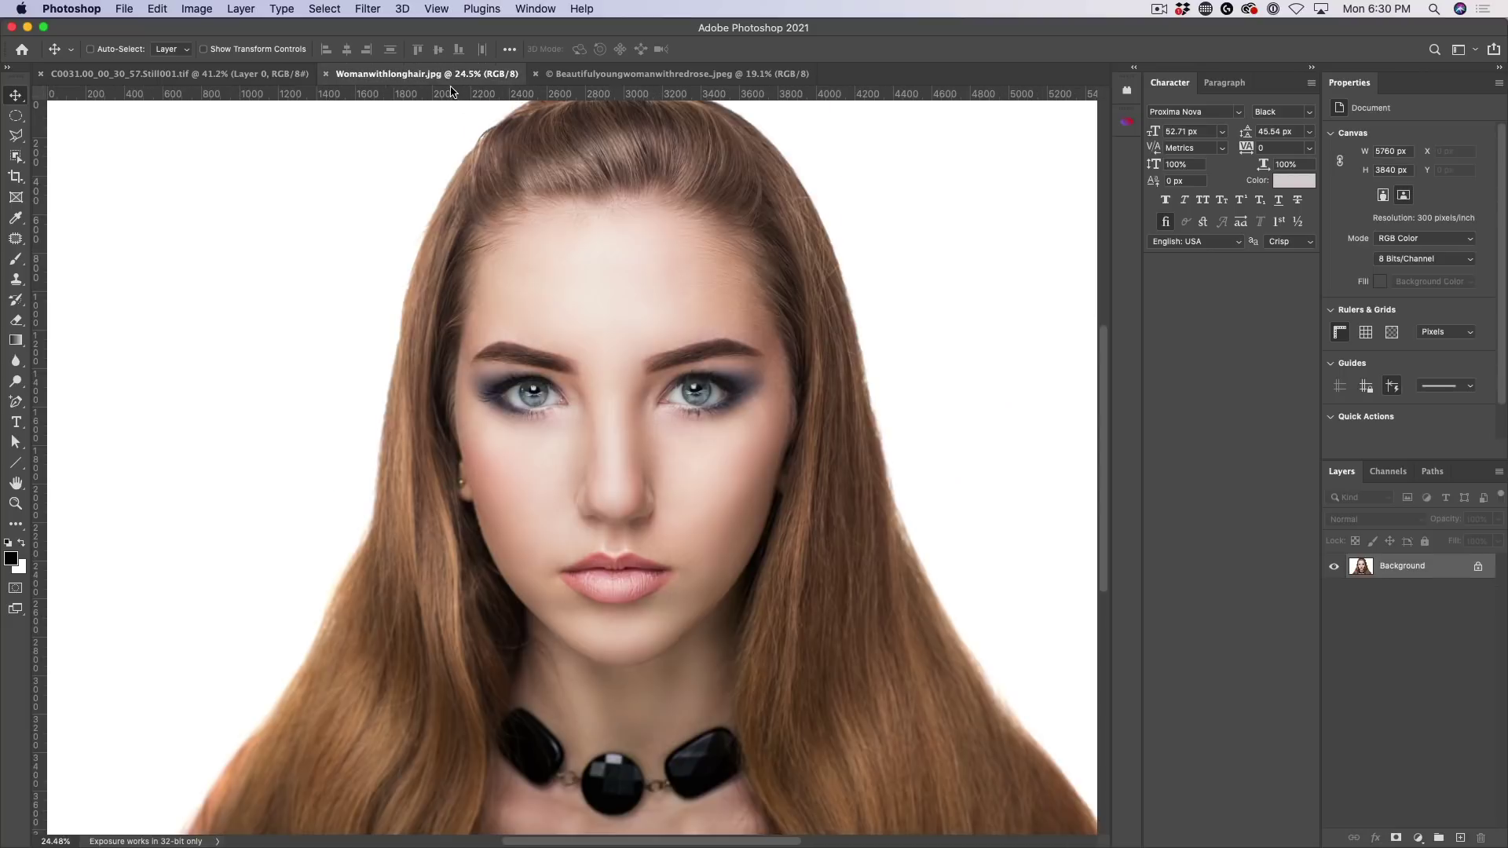
{"action": "left_click", "coordinate": [591, 74]}
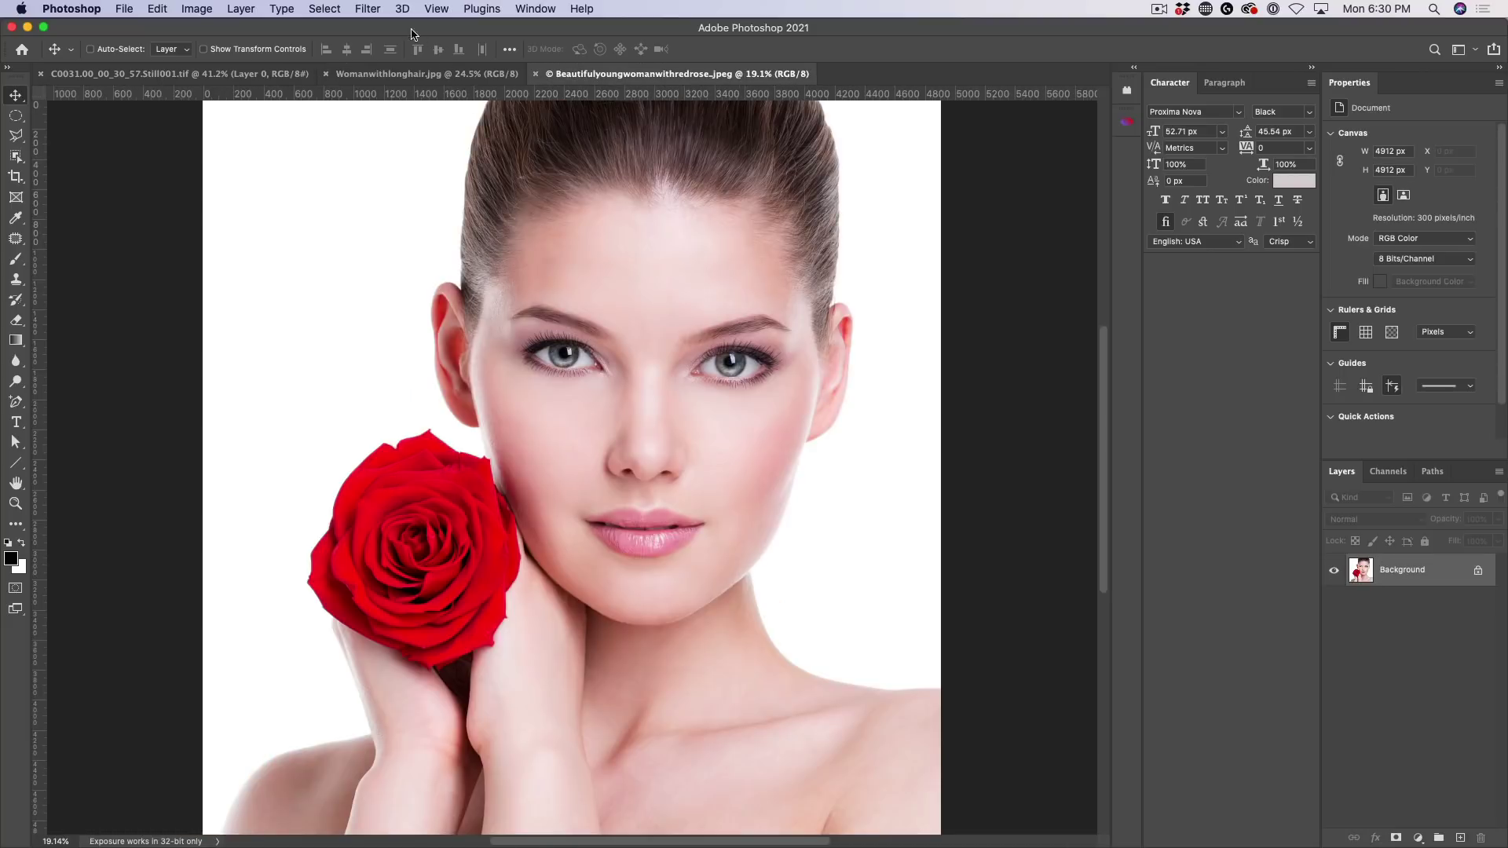
- Open Neural Filters on the rose portrait
{"action": "left_click", "coordinate": [368, 6]}
{"action": "left_click", "coordinate": [372, 6]}
{"action": "left_click", "coordinate": [377, 7]}
{"action": "left_click", "coordinate": [379, 75]}
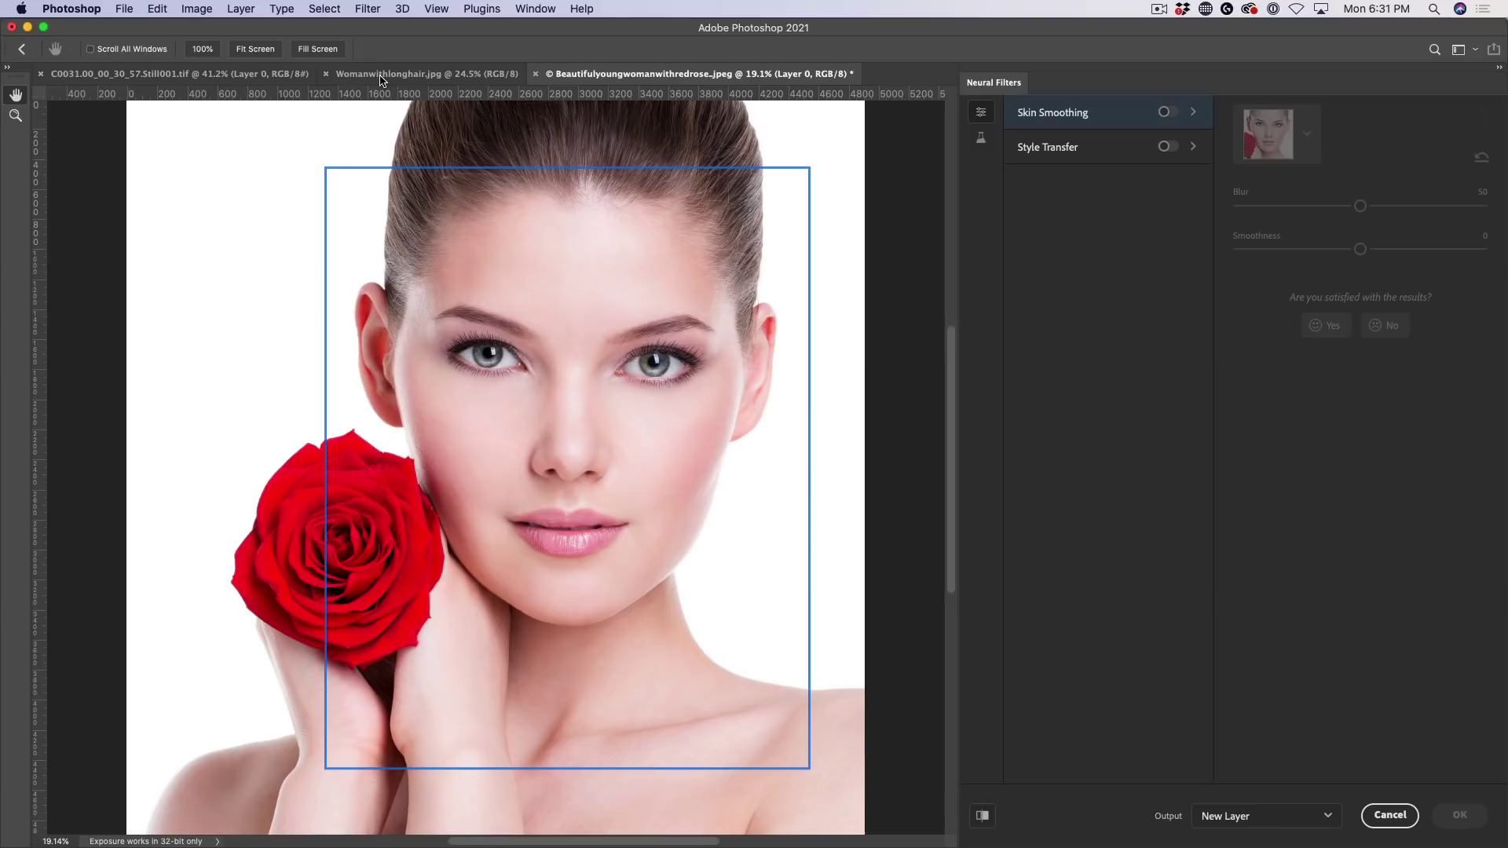
- Enable Makeup Transfer from the full filter list with Womanwithlonghair.jpg as reference image
{"action": "left_click", "coordinate": [983, 138]}
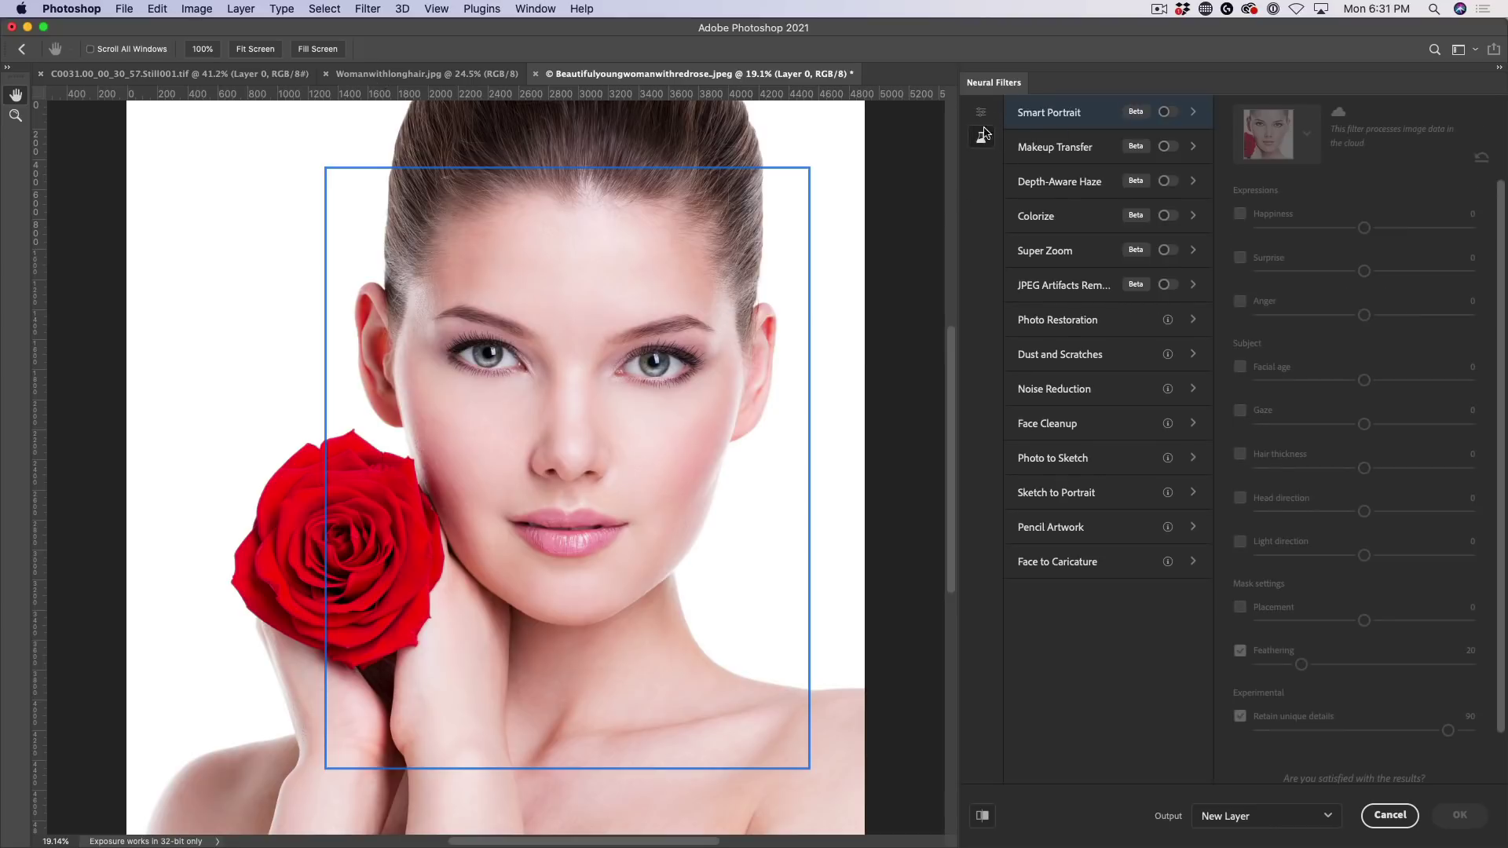
{"action": "left_click", "coordinate": [1168, 147]}
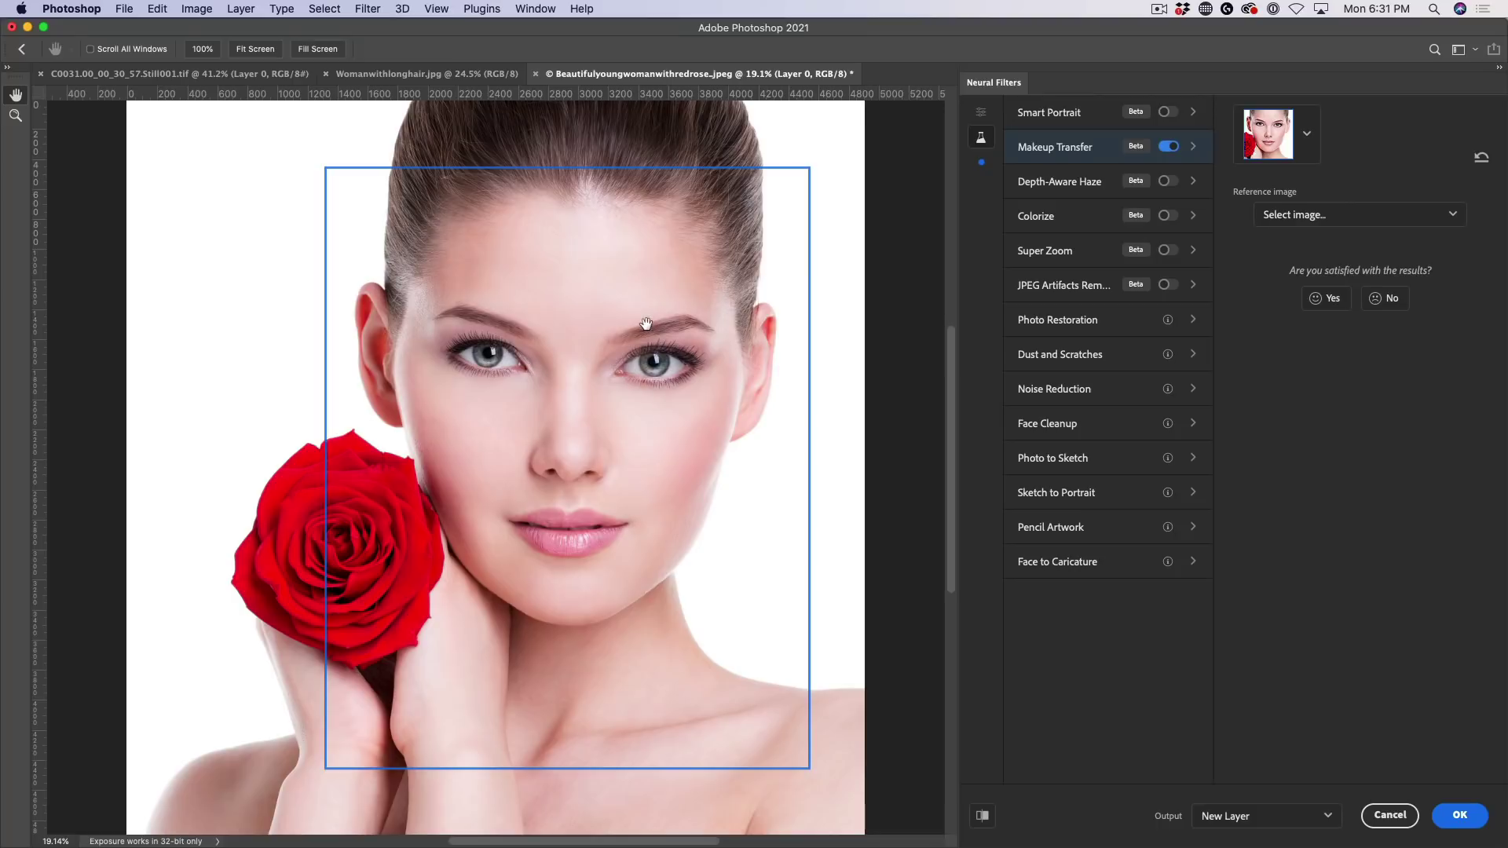
{"action": "mouse_move", "coordinate": [327, 166]}
{"action": "left_mouse_down"}
{"action": "mouse_move", "coordinate": [320, 152]}
{"action": "mouse_move", "coordinate": [313, 189]}
{"action": "left_mouse_up"}
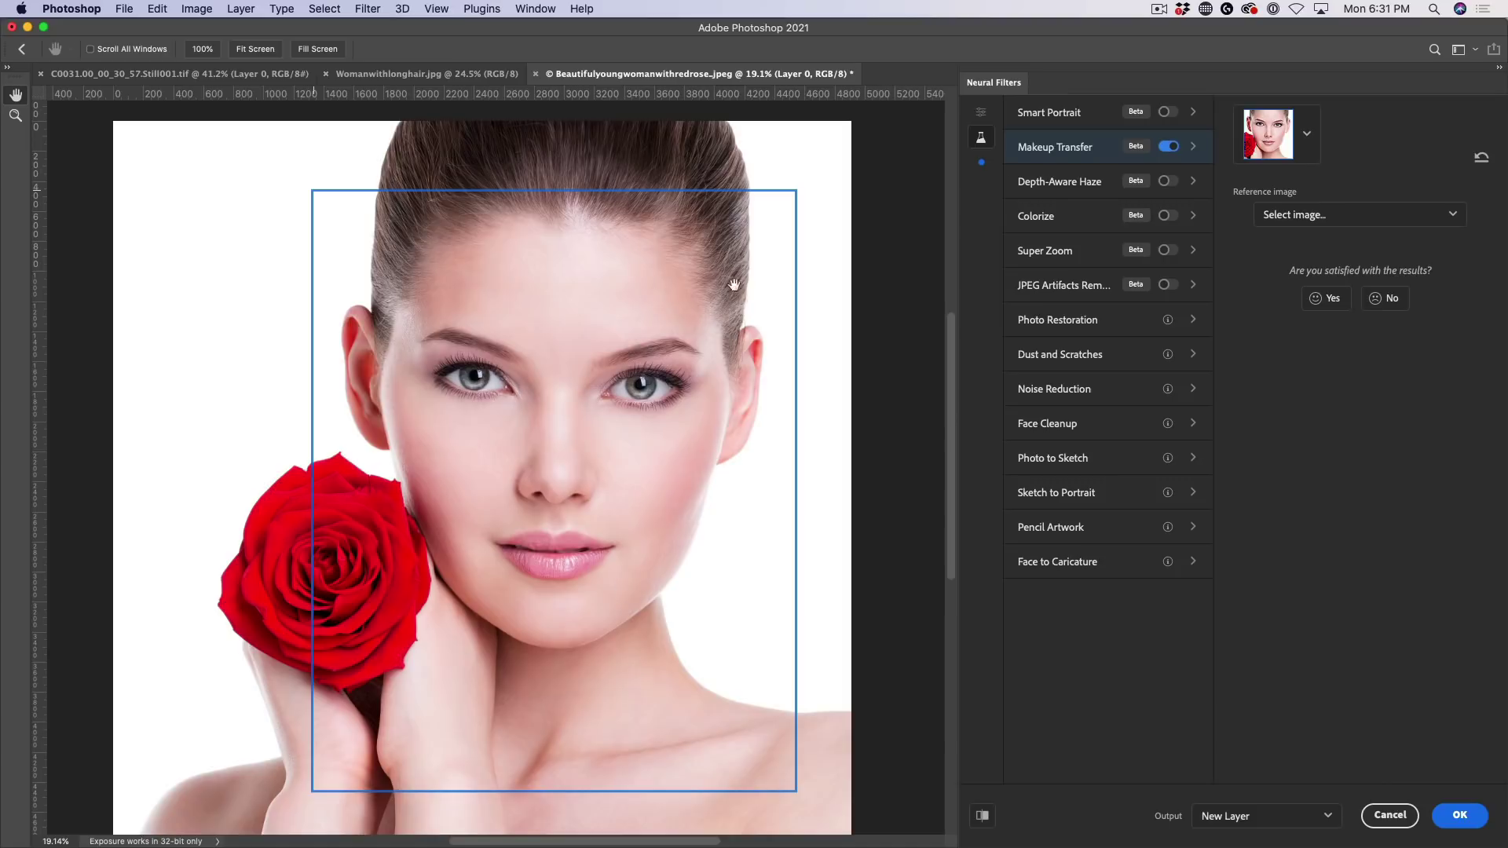
{"action": "left_click", "coordinate": [1297, 224]}
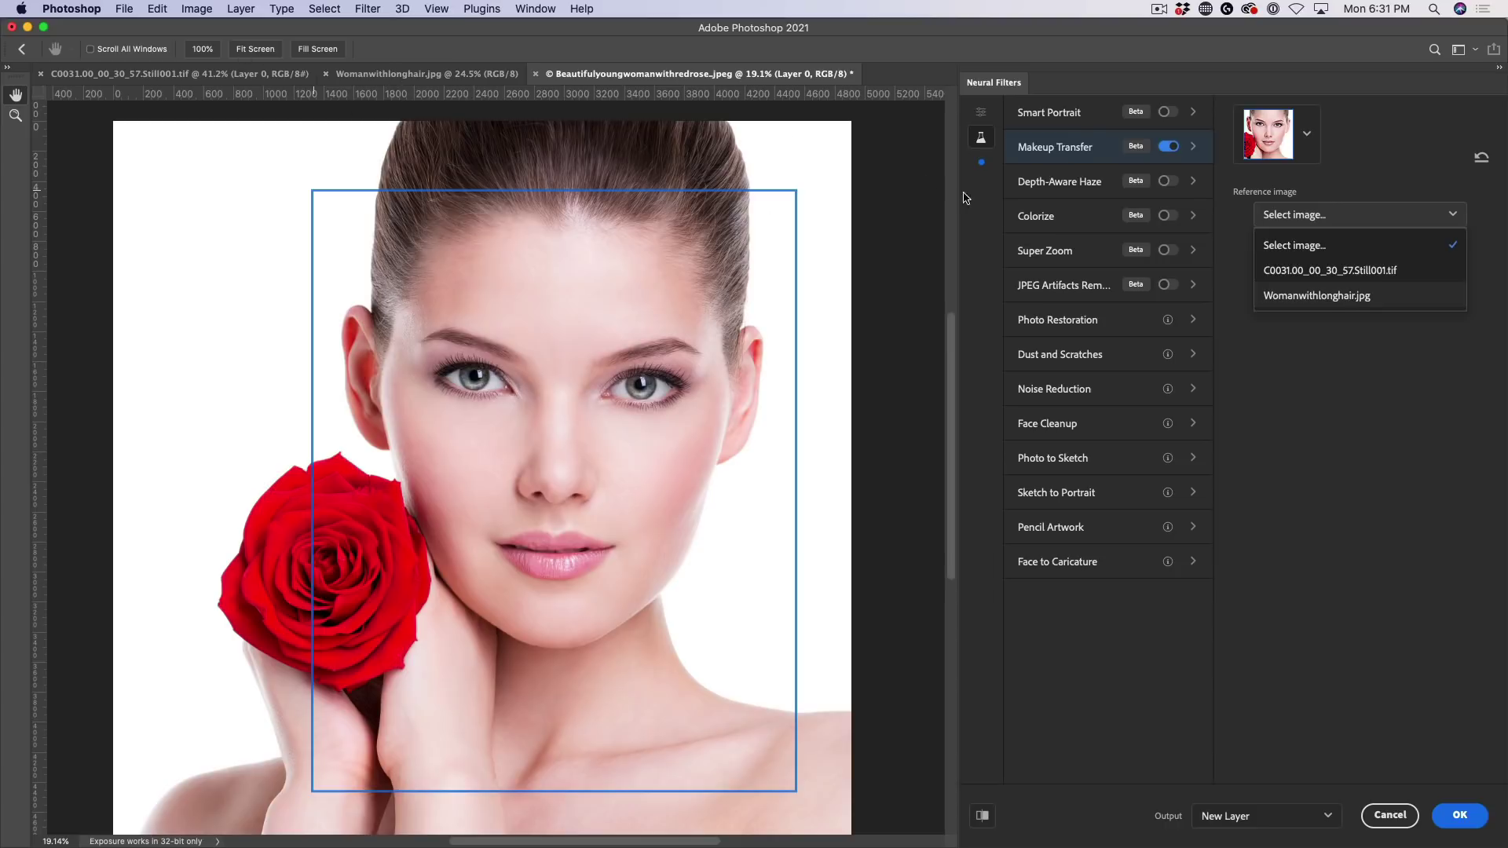
{"action": "left_click", "coordinate": [1293, 295]}
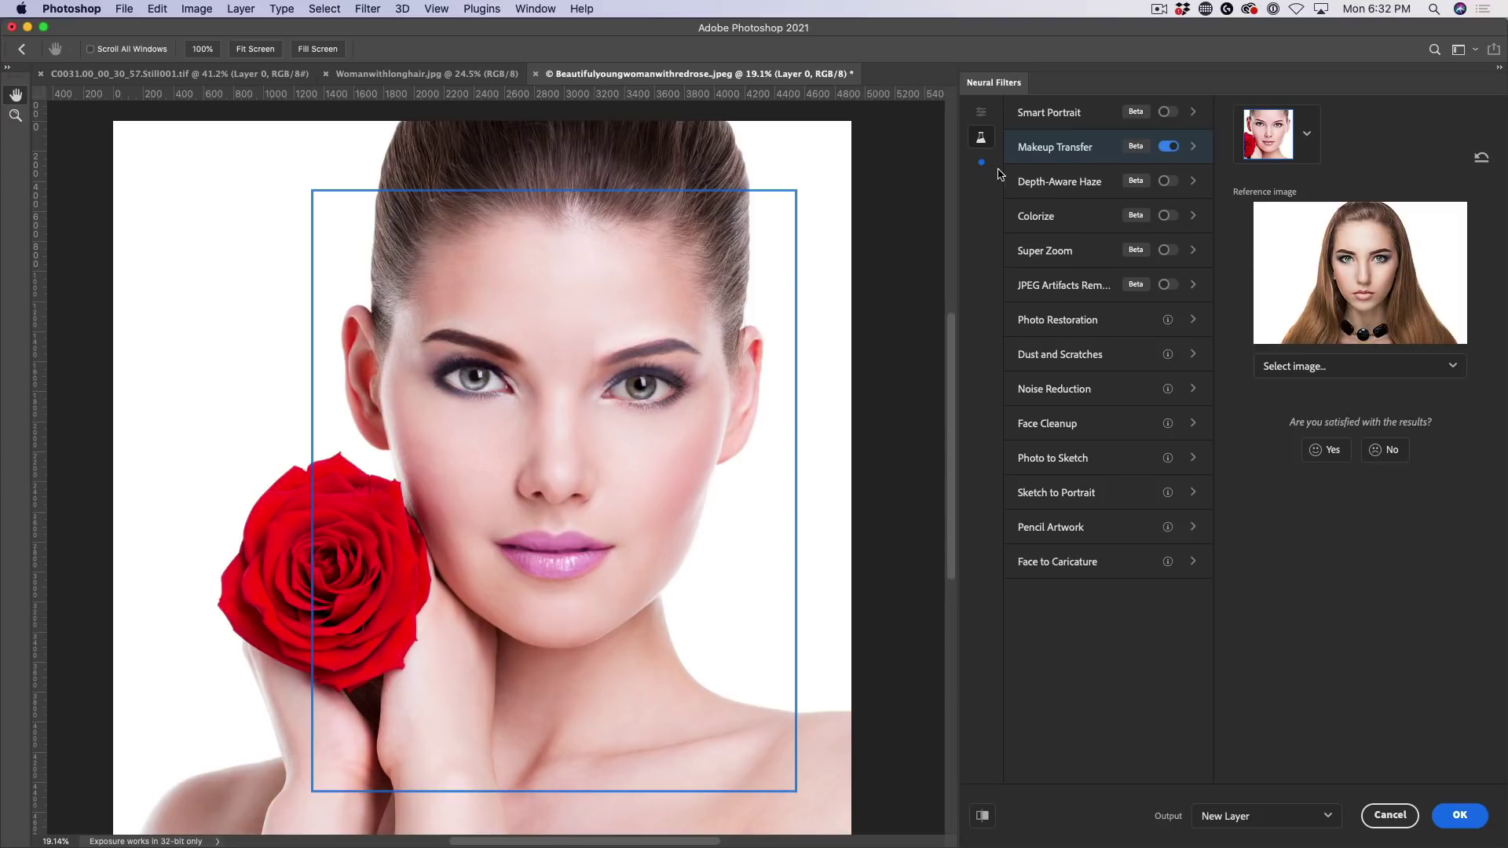
- Toggle Makeup Transfer off and back on to compare the makeup before and after
{"action": "left_click", "coordinate": [1170, 147]}
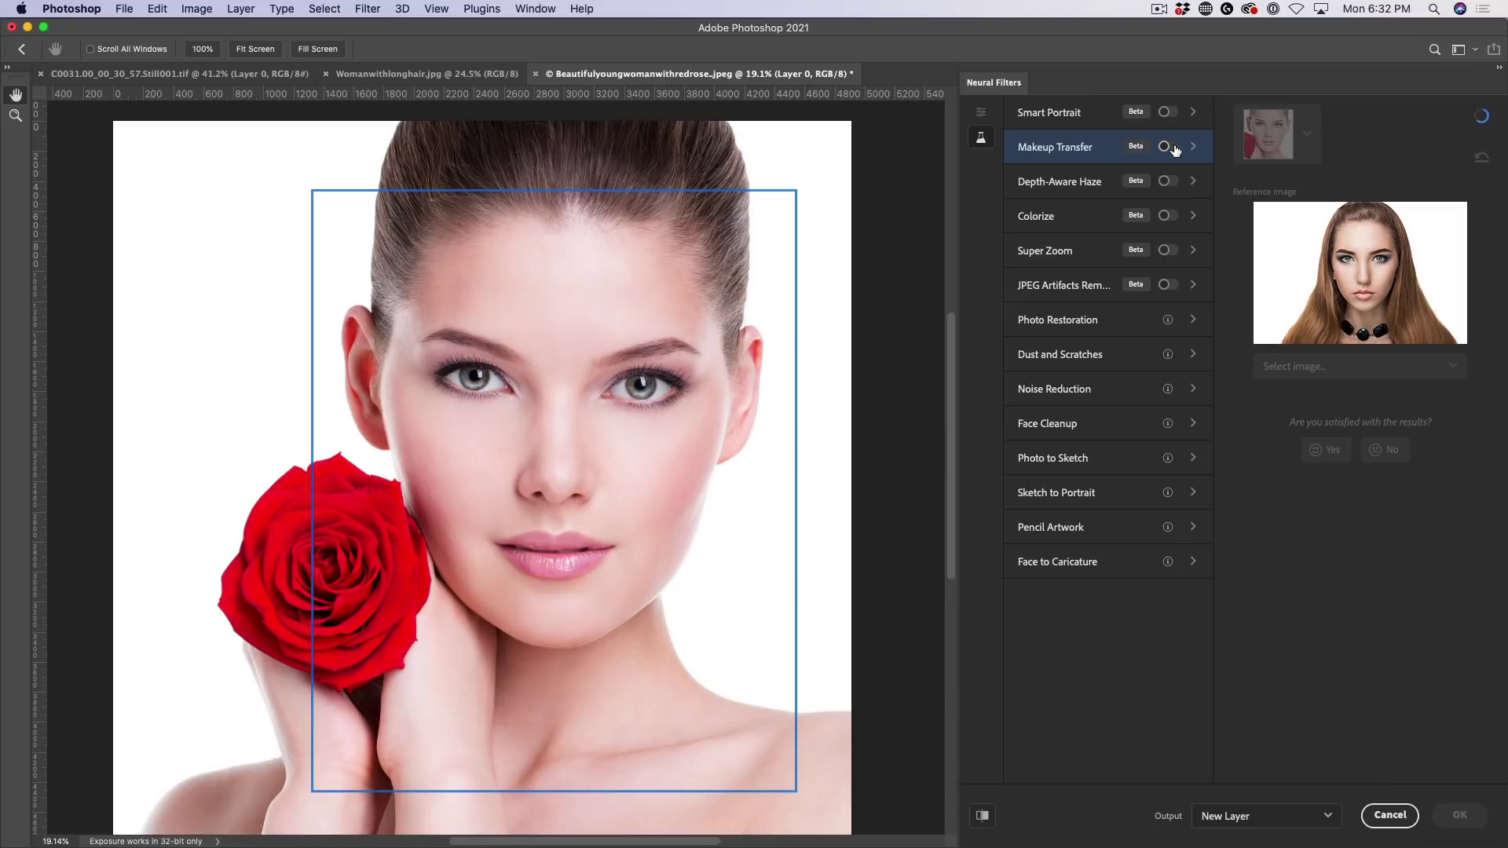
{"action": "left_click", "coordinate": [1170, 147]}
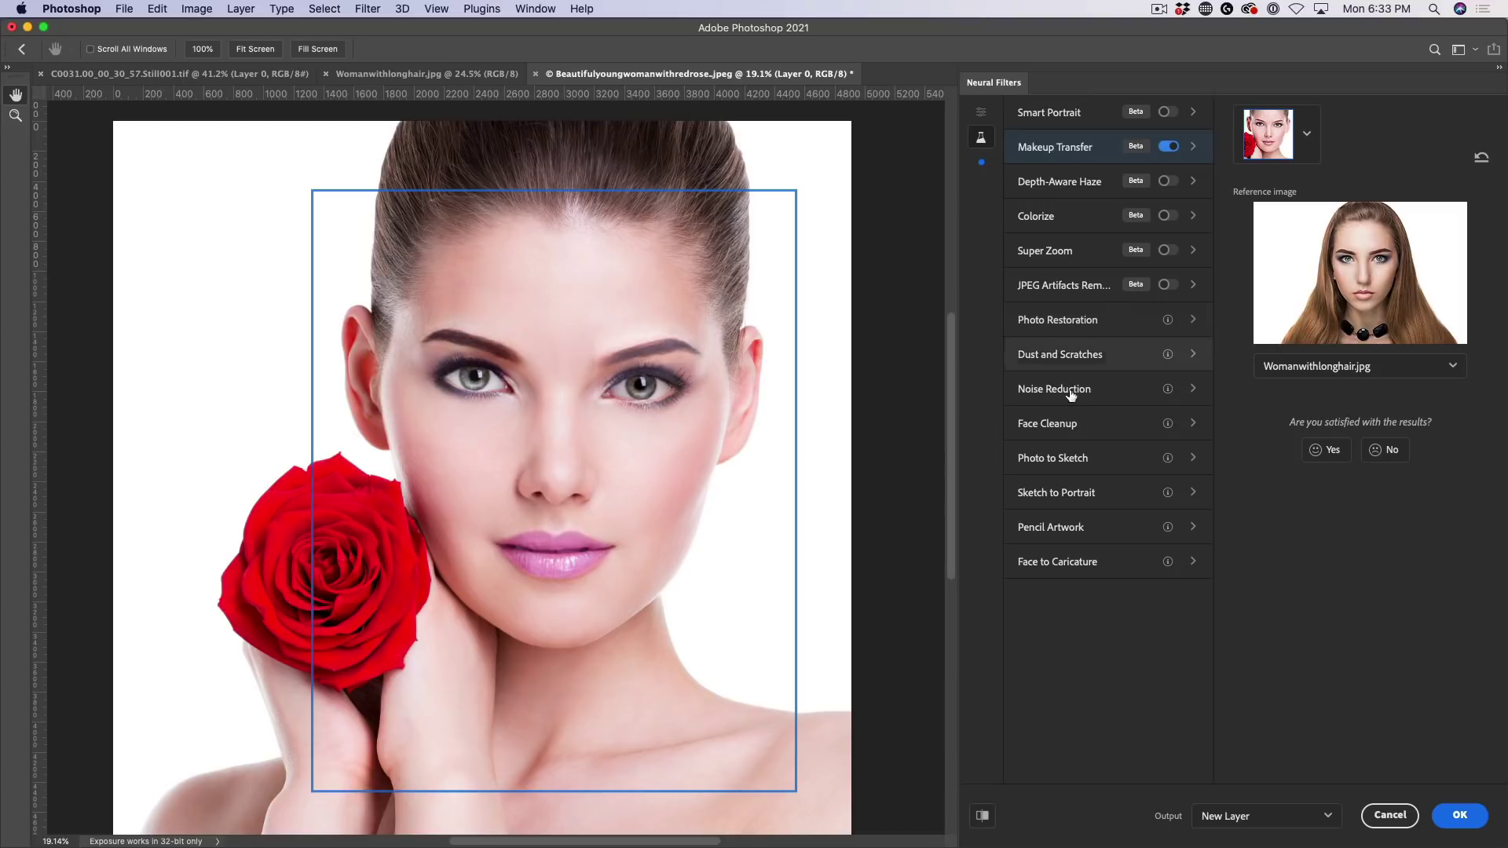
- Preview the Beta filters from Photo Restoration to Face to Caricature, ending on Dust and Scratches
{"action": "left_click", "coordinate": [1073, 320]}
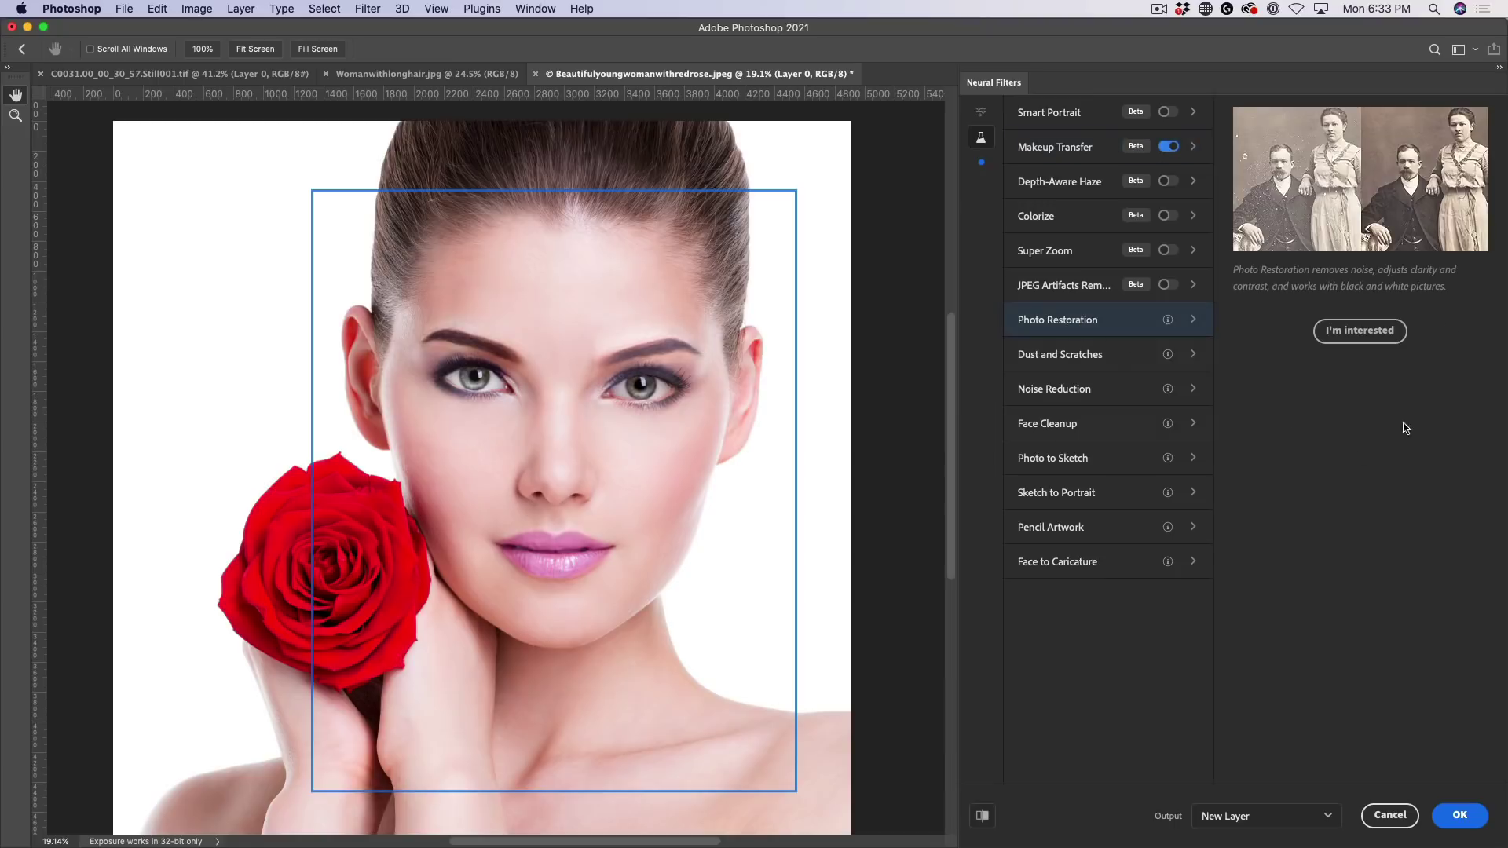
{"action": "left_click", "coordinate": [1078, 355]}
{"action": "left_click", "coordinate": [1085, 426]}
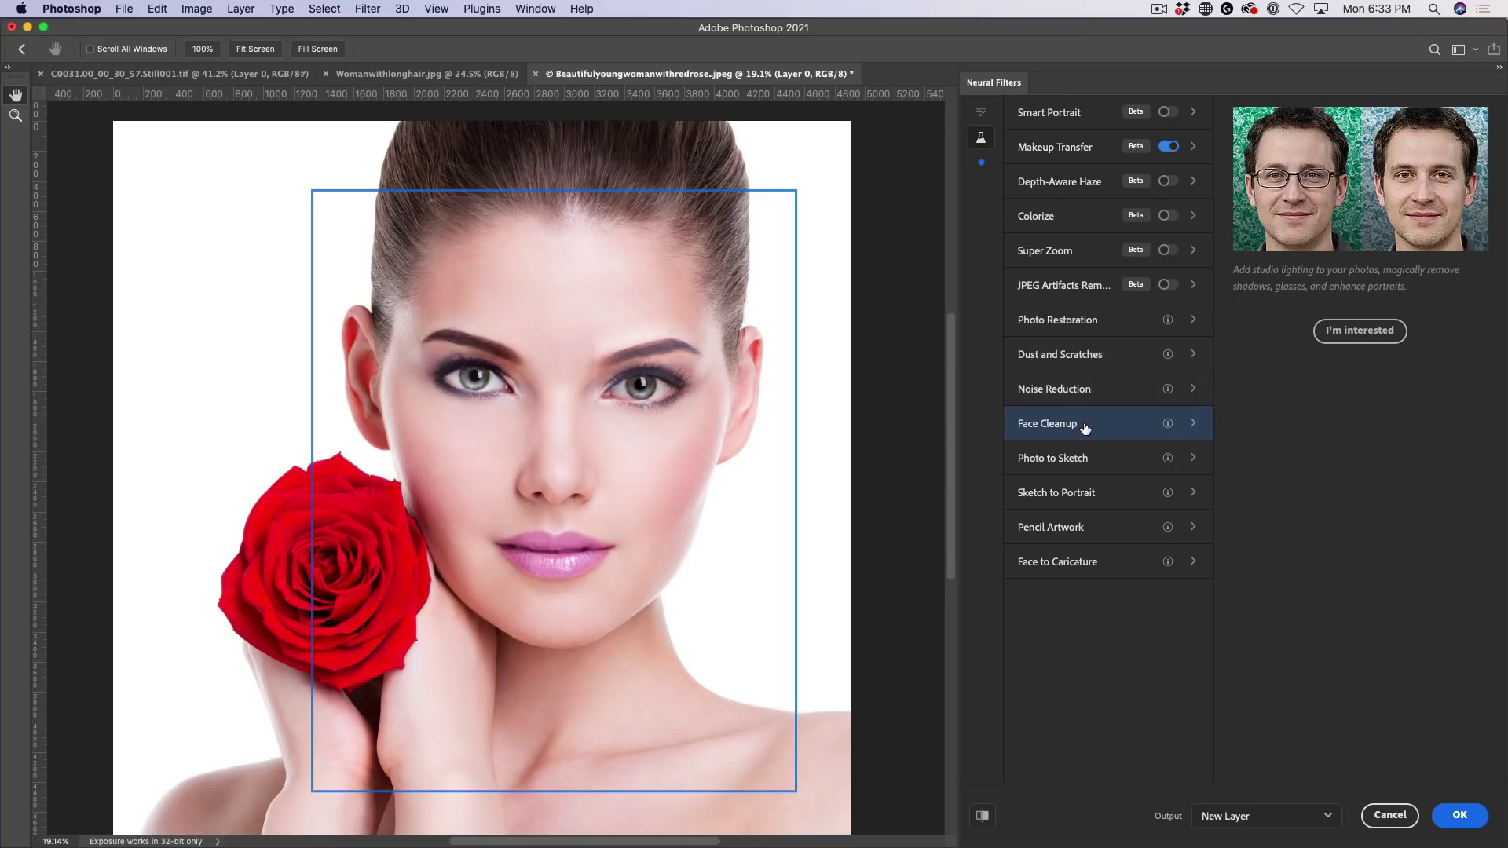
{"action": "left_click", "coordinate": [1082, 457]}
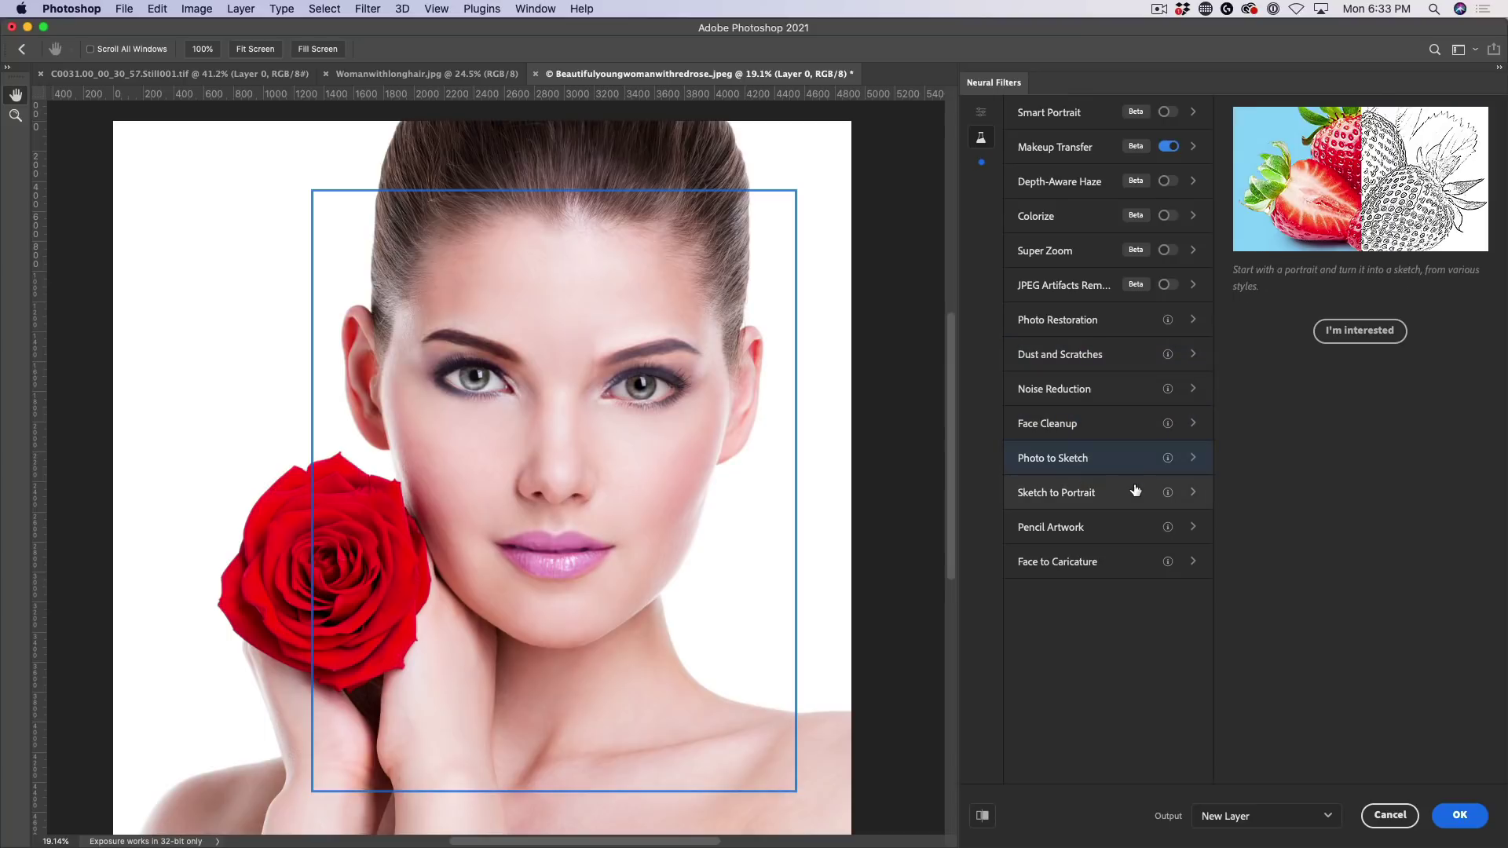
{"action": "left_click", "coordinate": [1128, 493]}
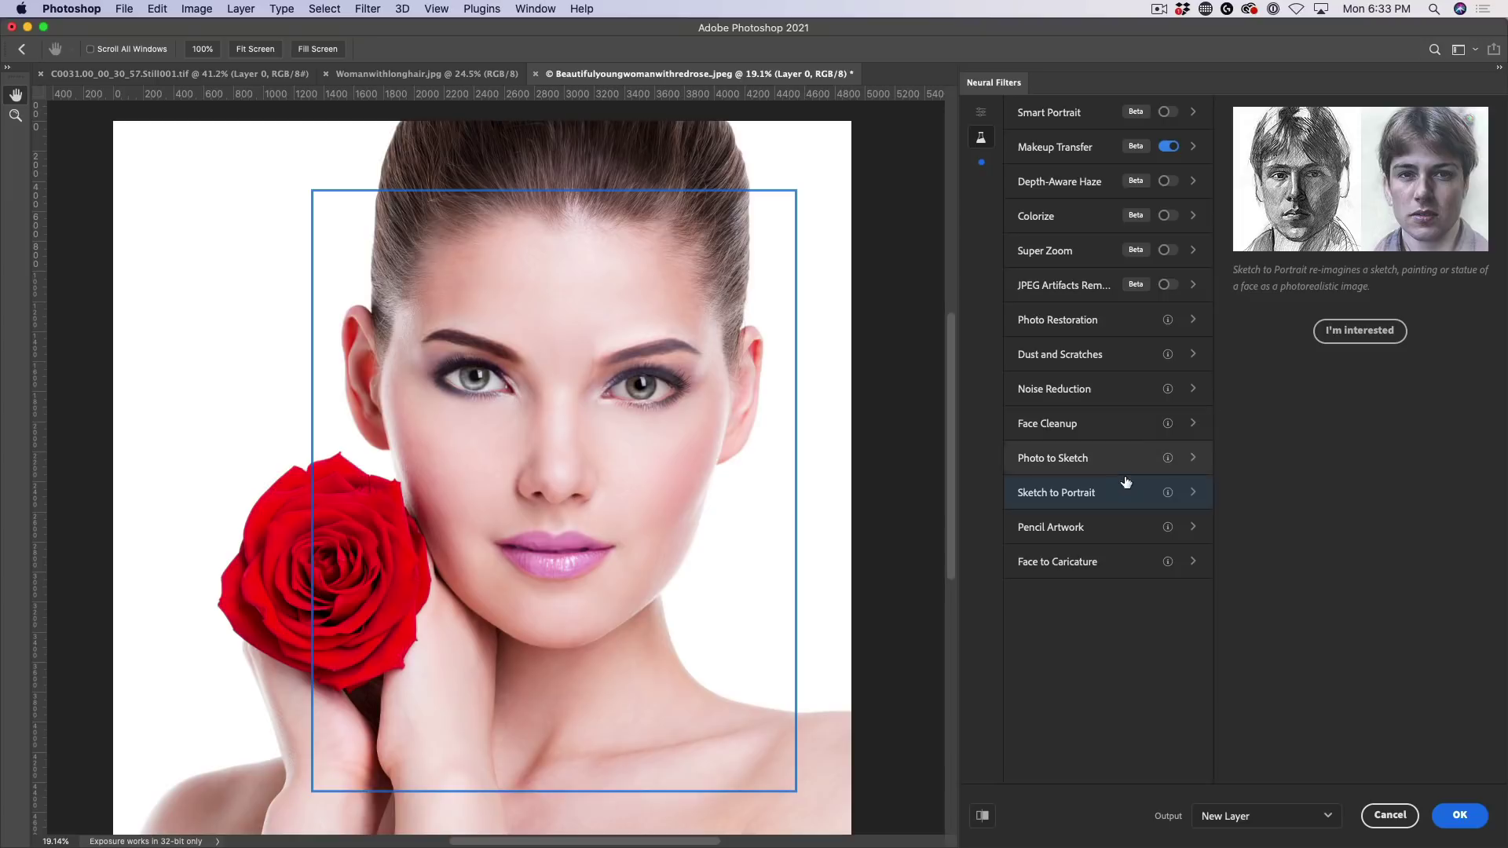
{"action": "left_click", "coordinate": [1111, 529]}
{"action": "left_click", "coordinate": [1111, 559]}
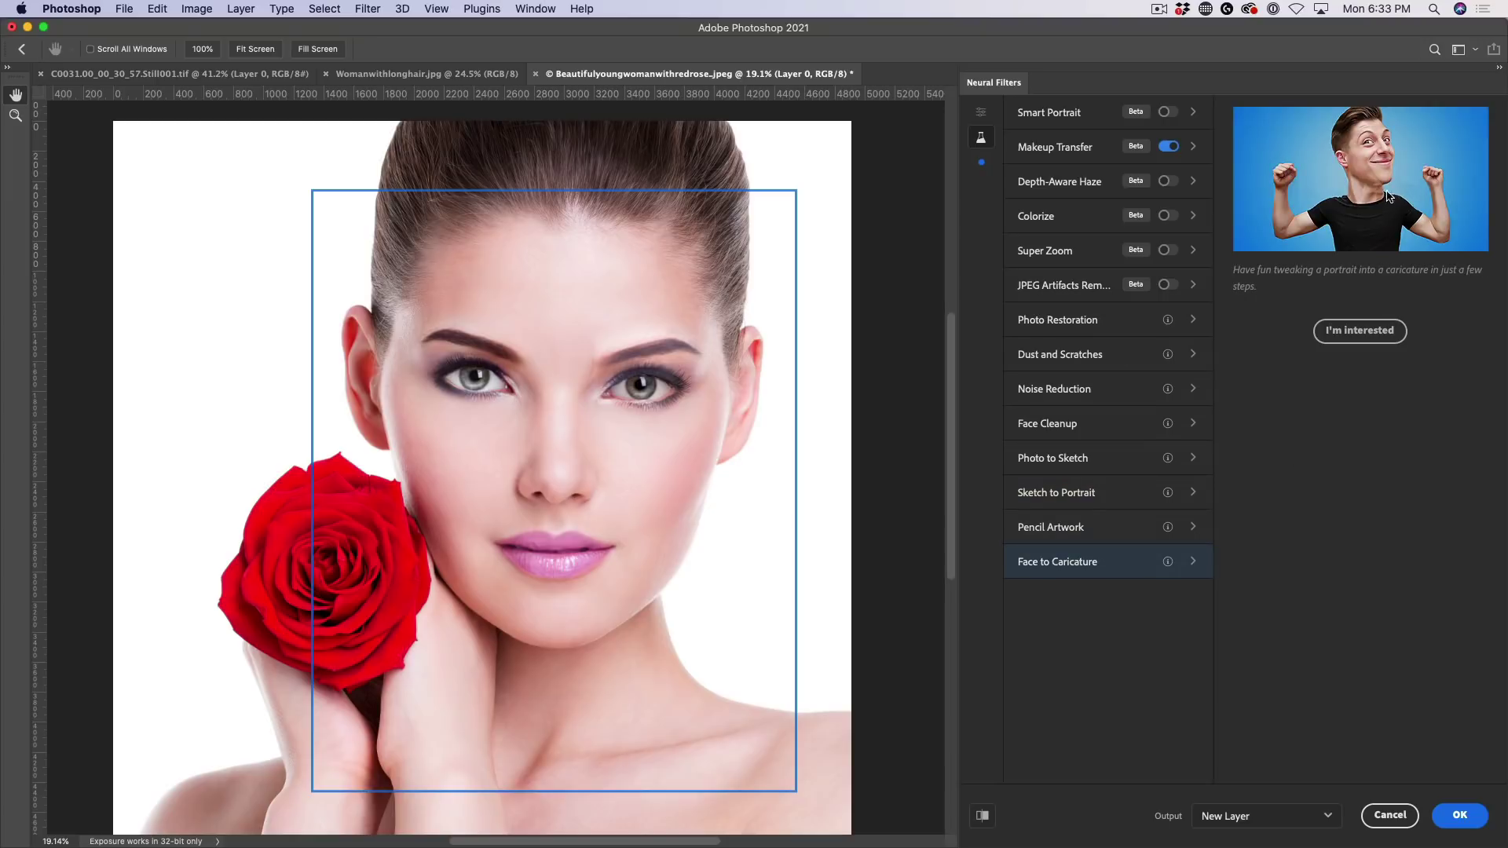
{"action": "left_click", "coordinate": [1110, 351]}
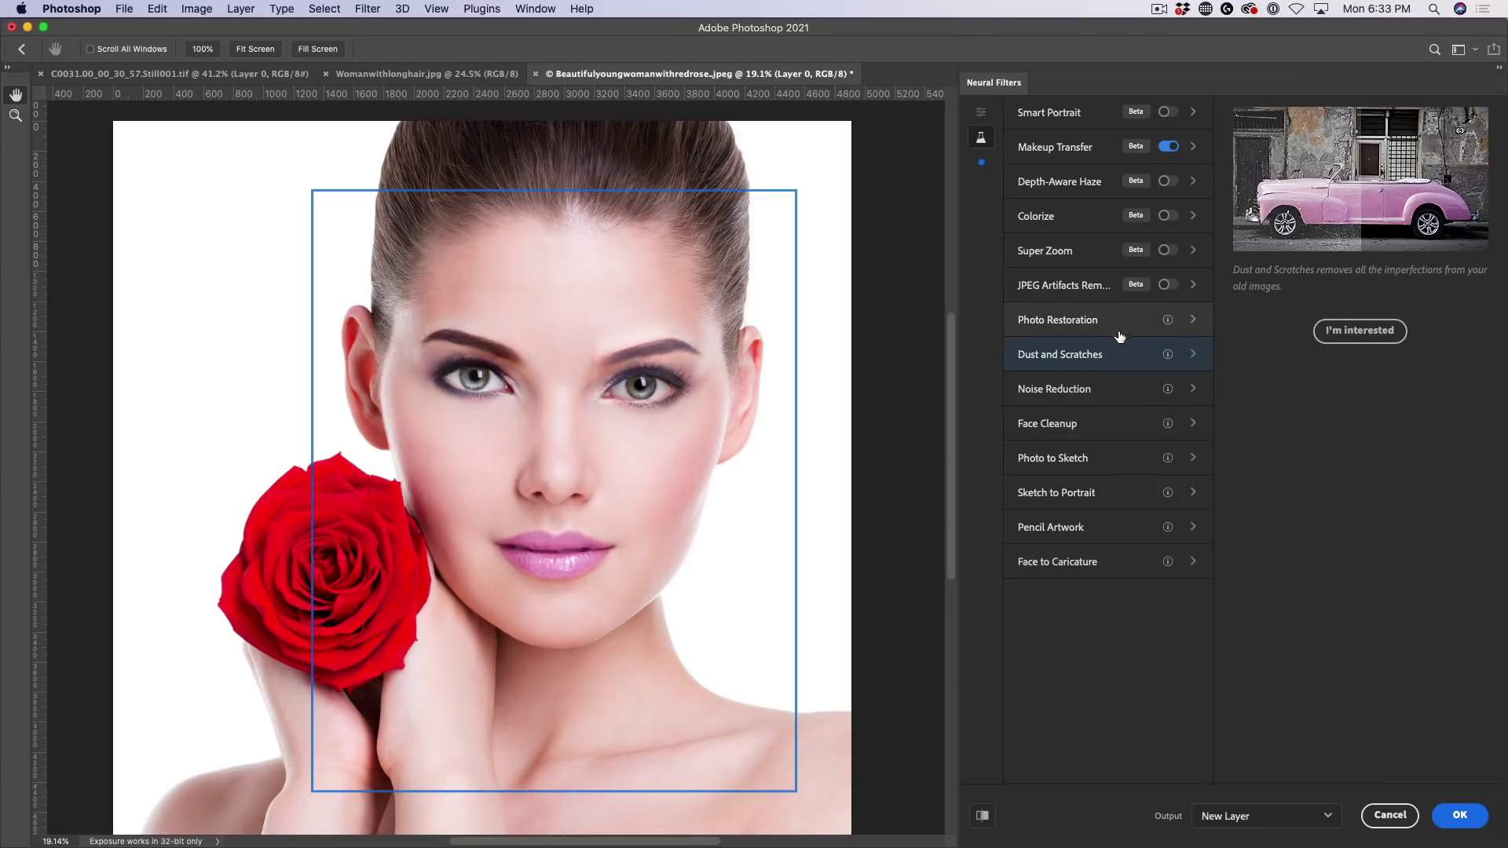
{"action": "left_click", "coordinate": [1117, 320]}
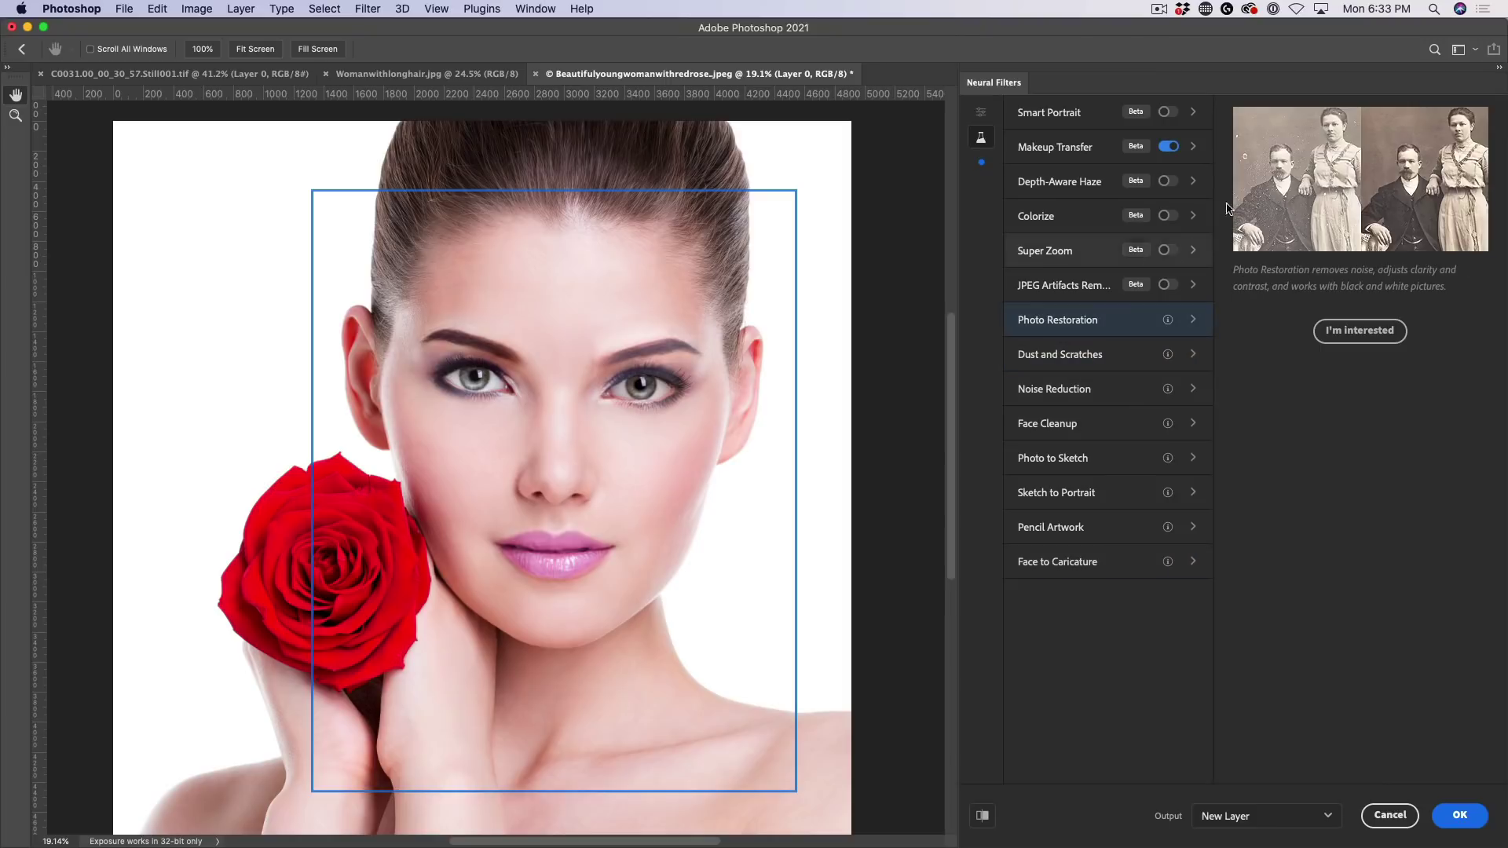
{"action": "left_click", "coordinate": [1109, 377]}
{"action": "left_click", "coordinate": [1109, 358]}
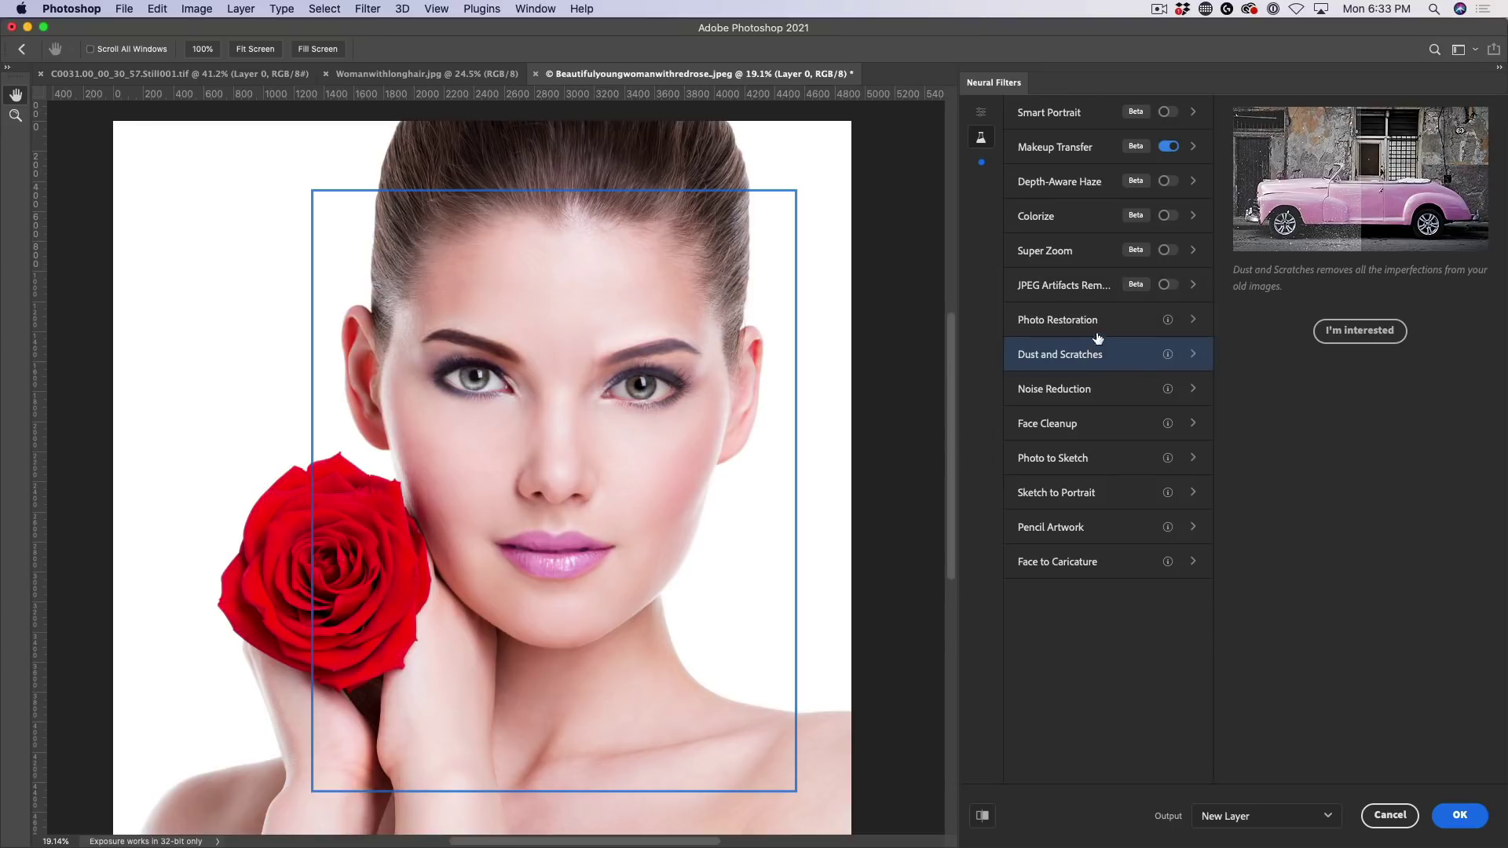
- Register interest in Dust and Scratches, submit the feedback, and return to the Featured filters
{"action": "left_click", "coordinate": [1360, 331]}
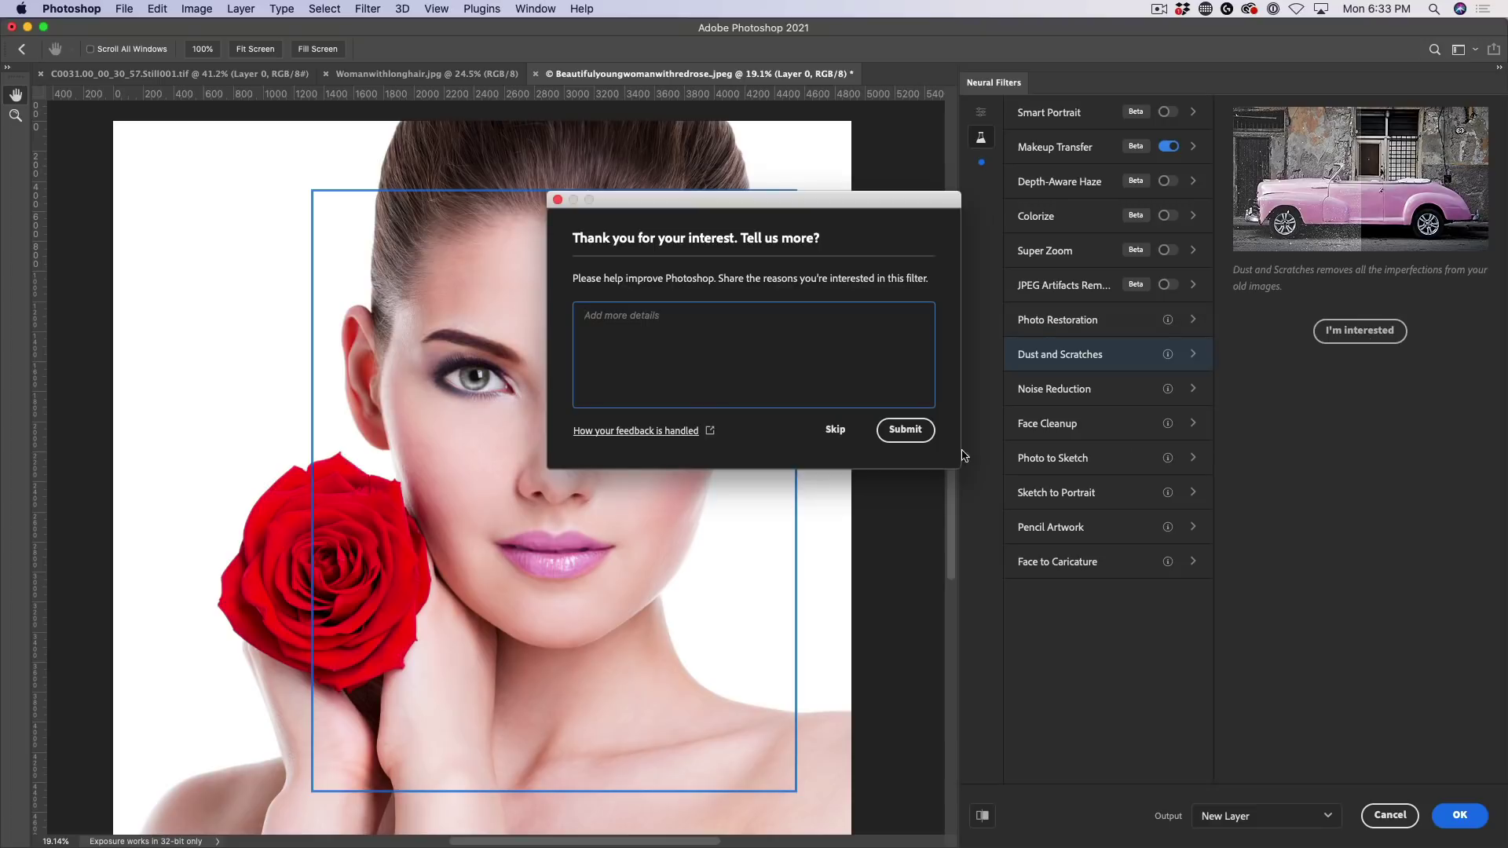
{"action": "left_click", "coordinate": [905, 430]}
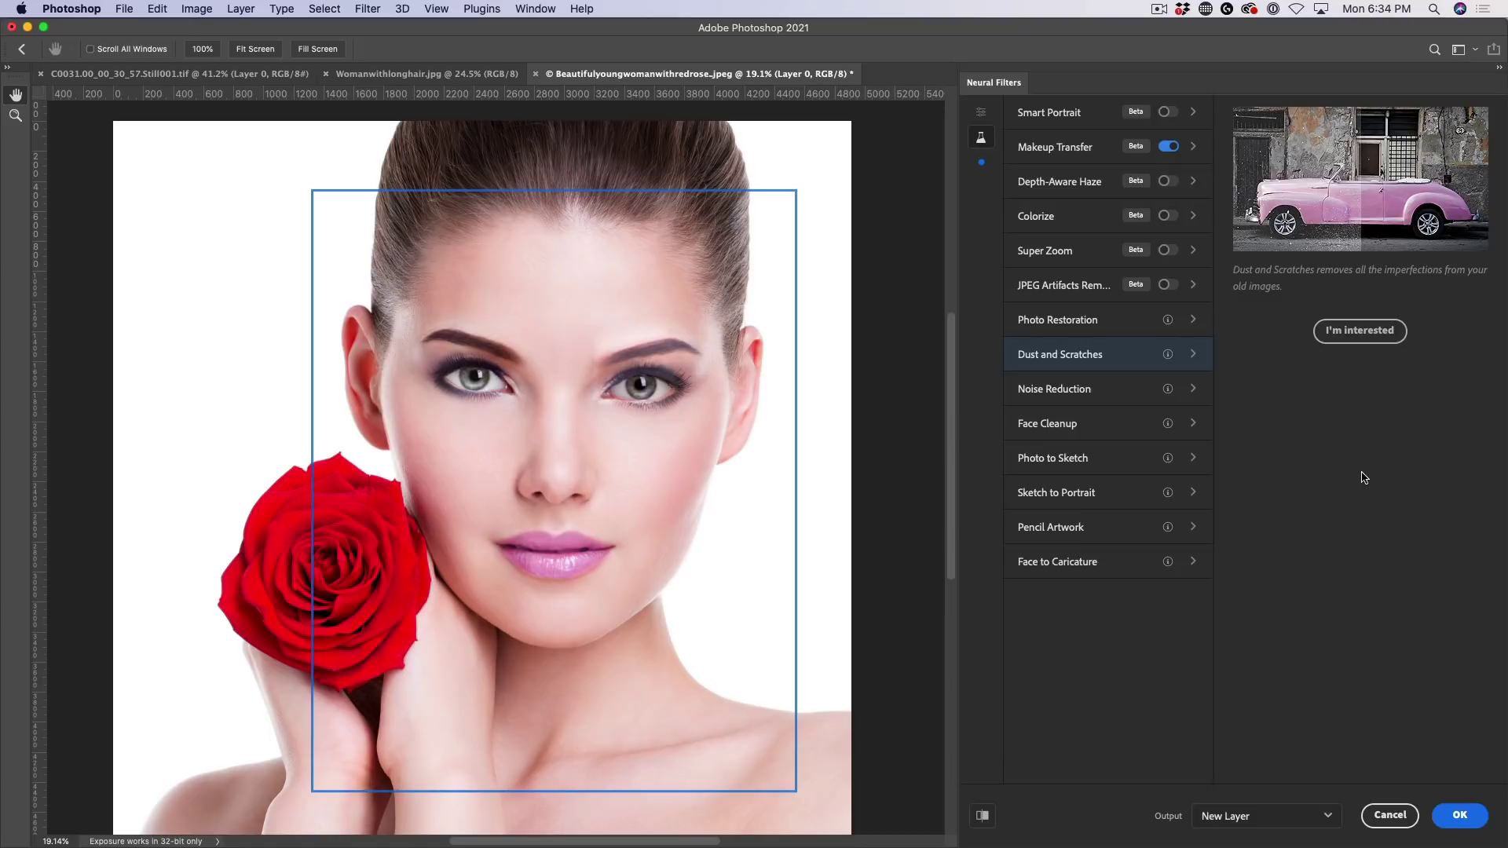
{"action": "left_click", "coordinate": [982, 112]}
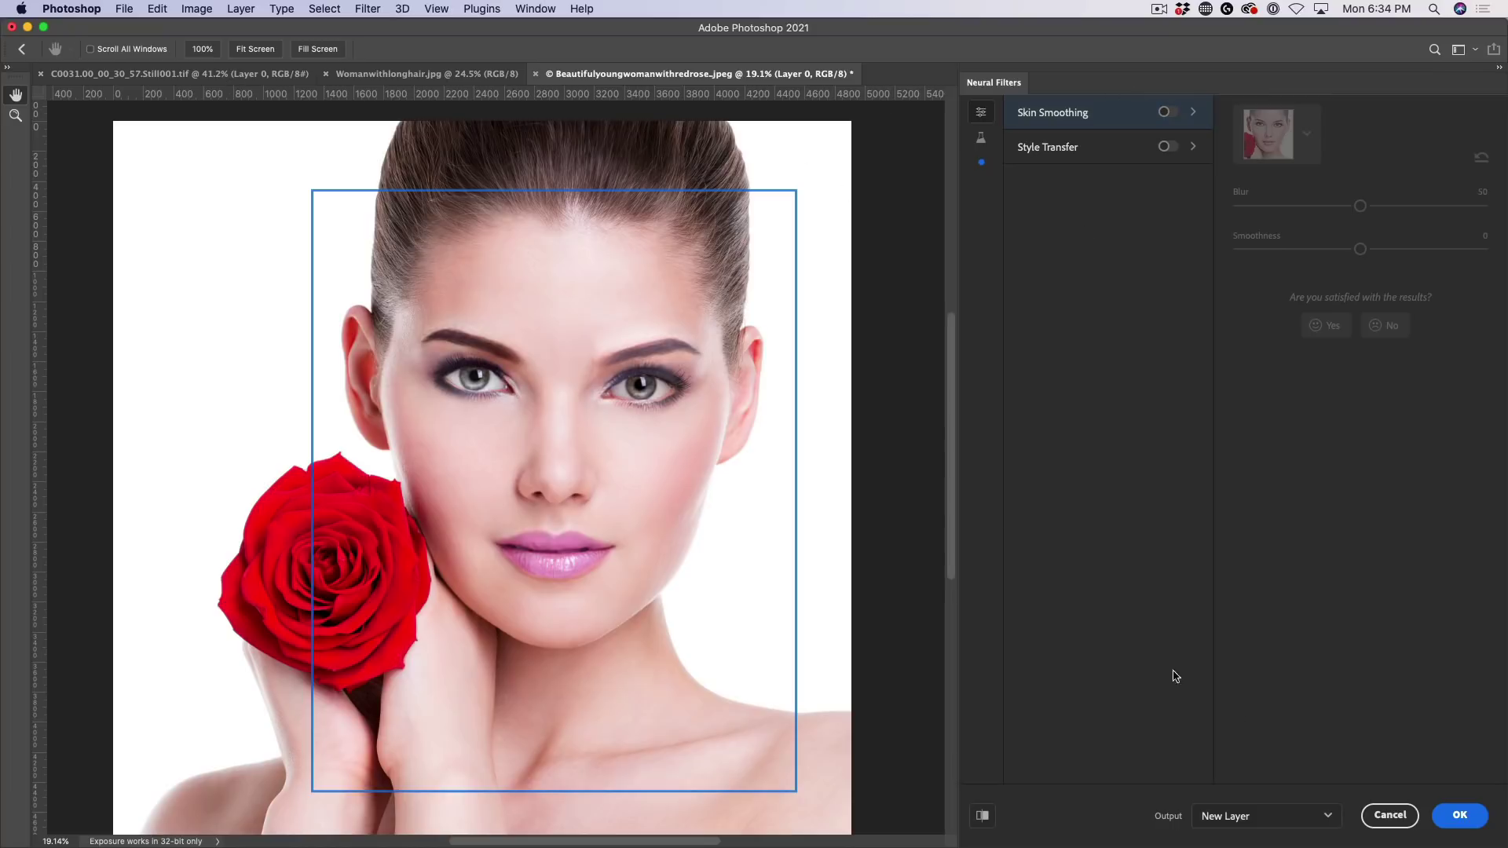
- Cancel Neural Filters, switch to the C0031 photo of the man, and reopen Neural Filters
{"action": "left_click", "coordinate": [1391, 815]}
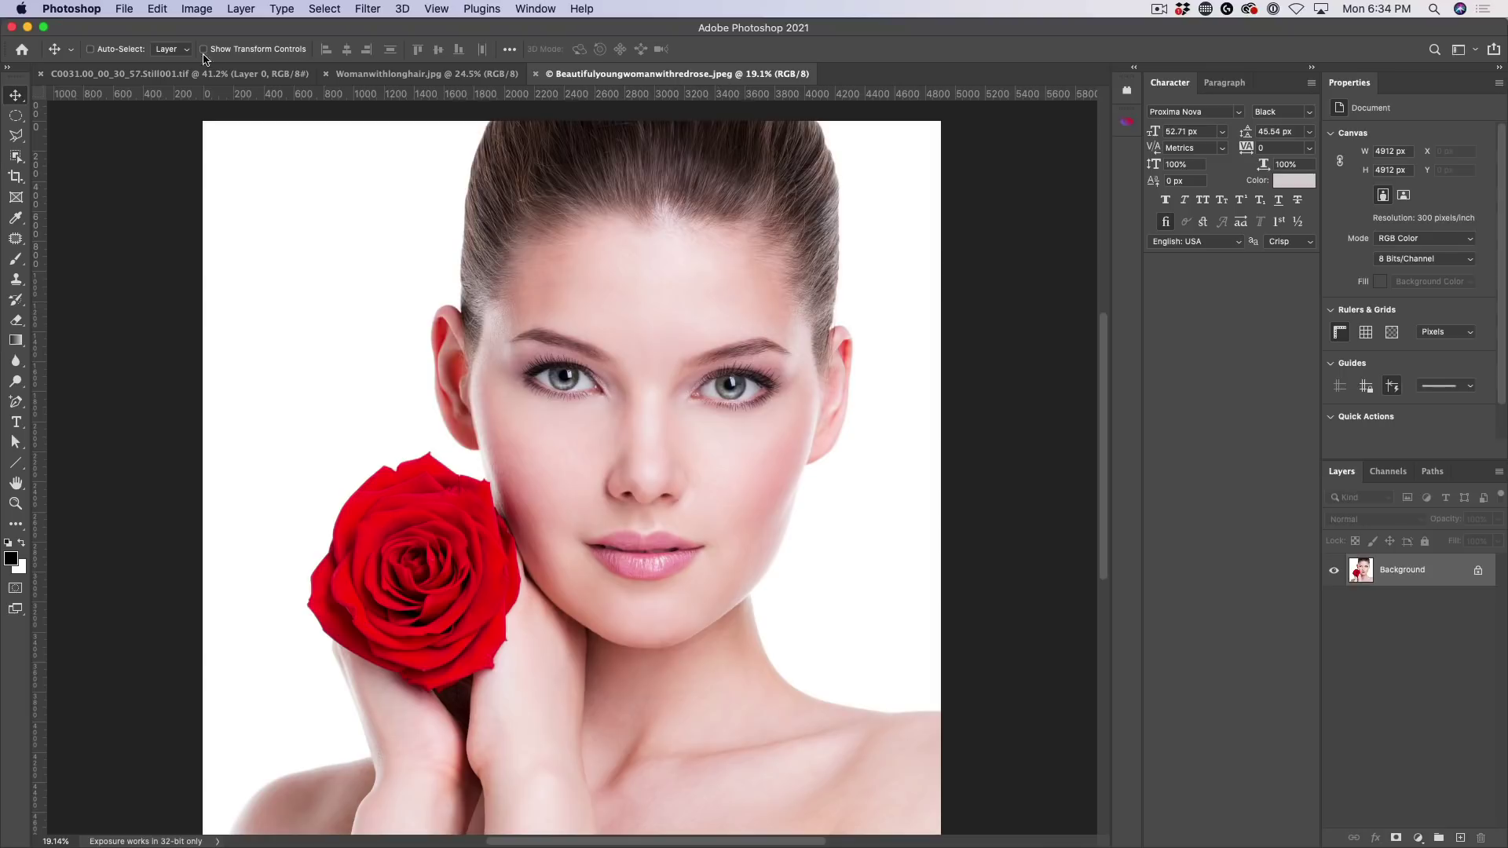
{"action": "left_click", "coordinate": [169, 74]}
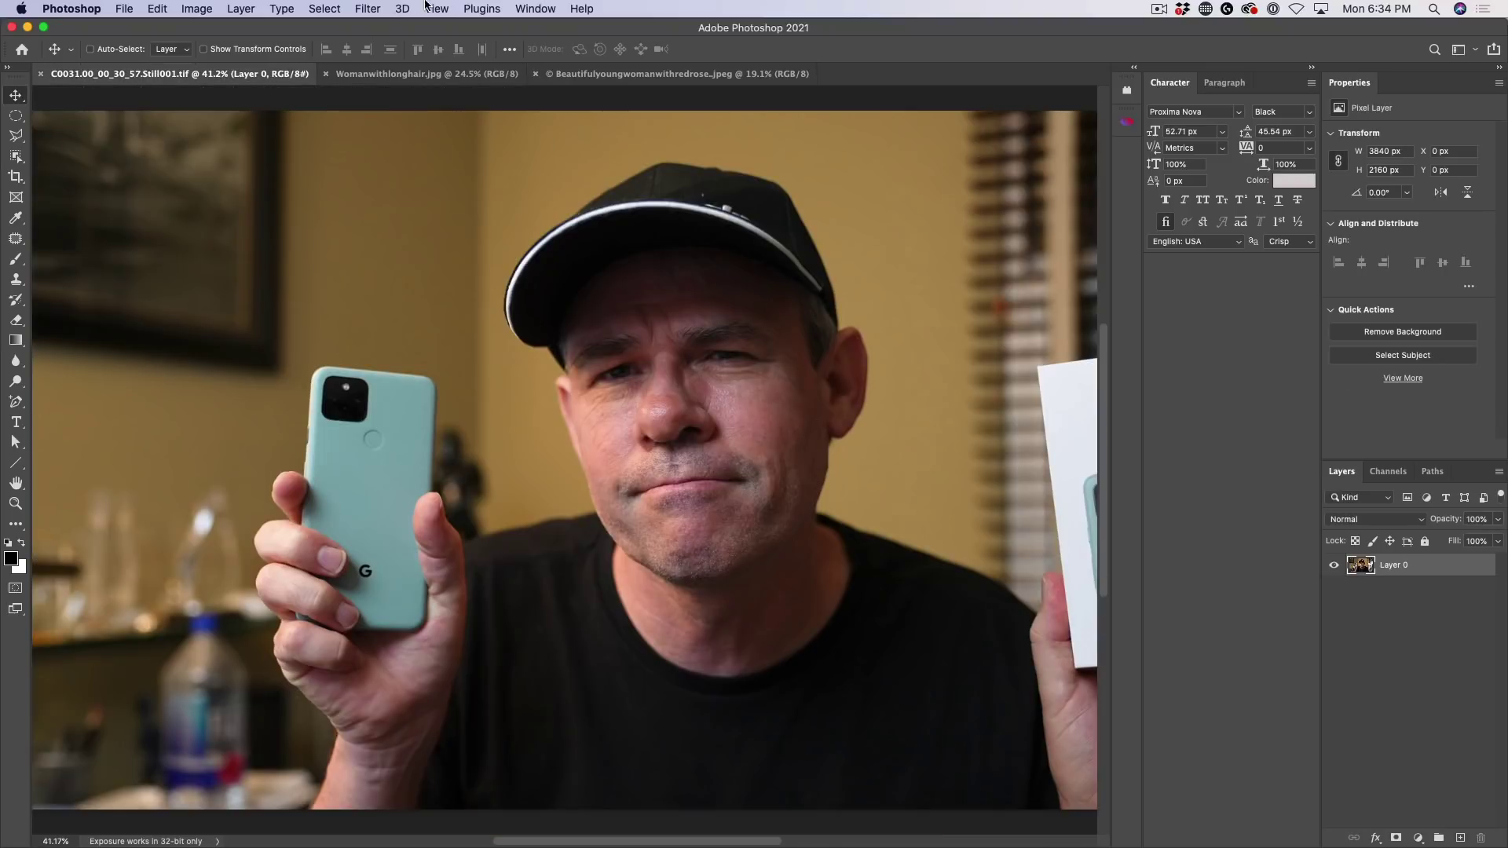
{"action": "left_click", "coordinate": [368, 9]}
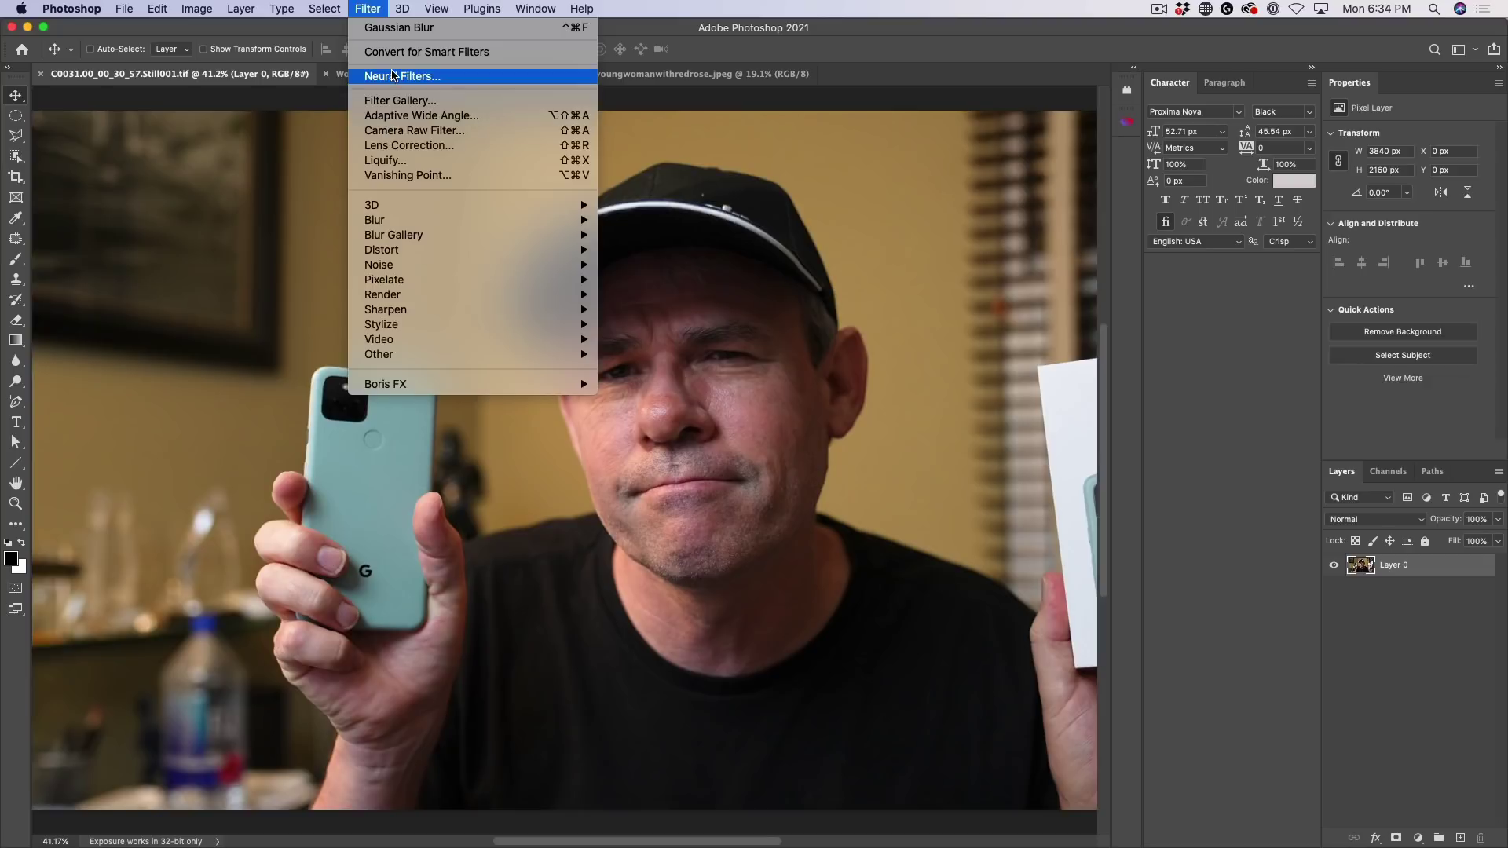
{"action": "left_click", "coordinate": [396, 77]}
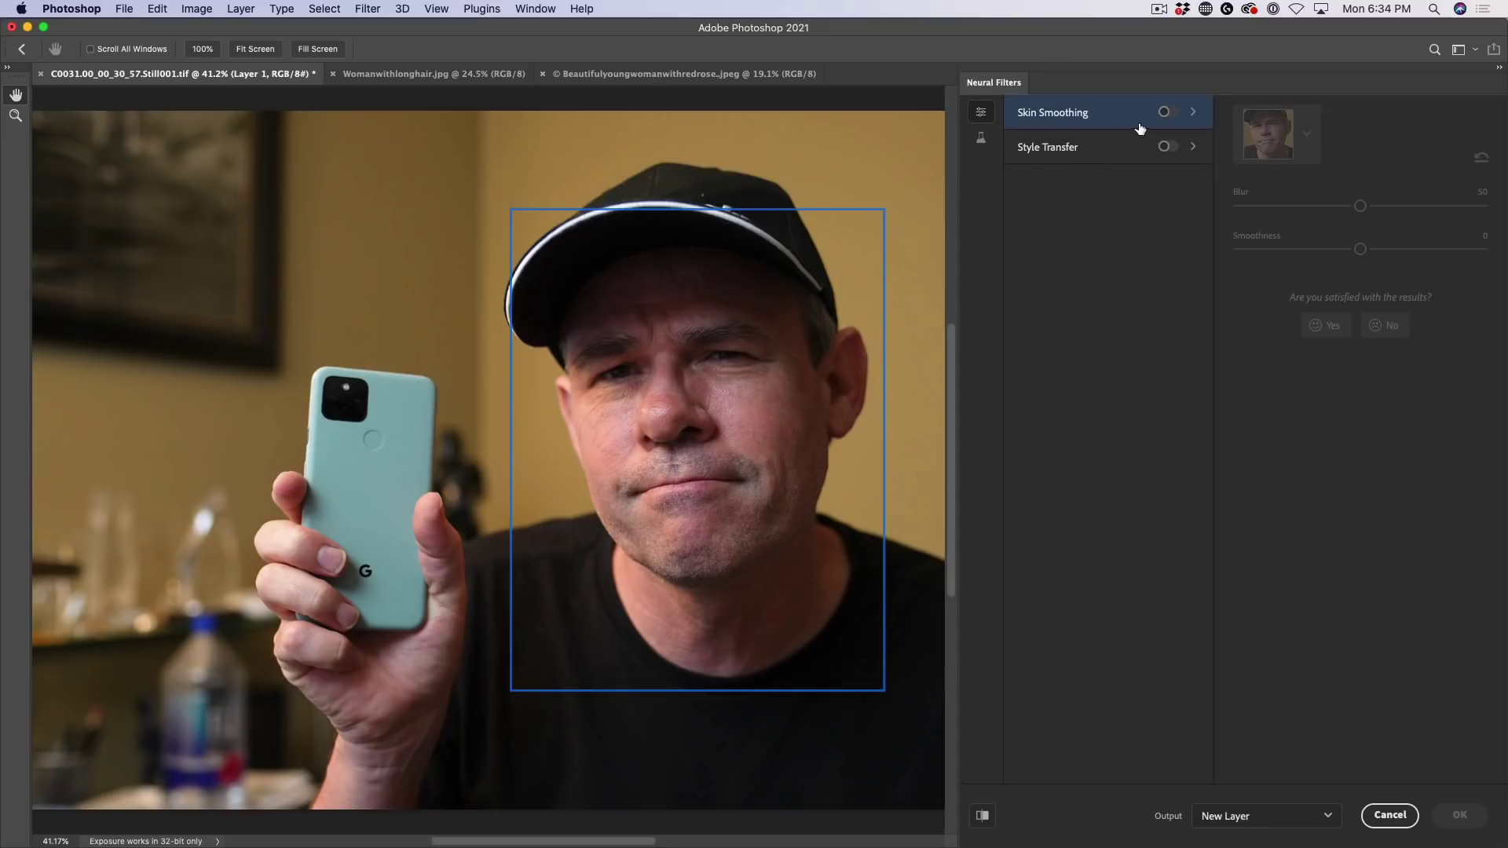
- Enable Skin Smoothing at Blur 43 and Smoothness 6, outputting to a New Layer
{"action": "left_click", "coordinate": [1166, 113]}
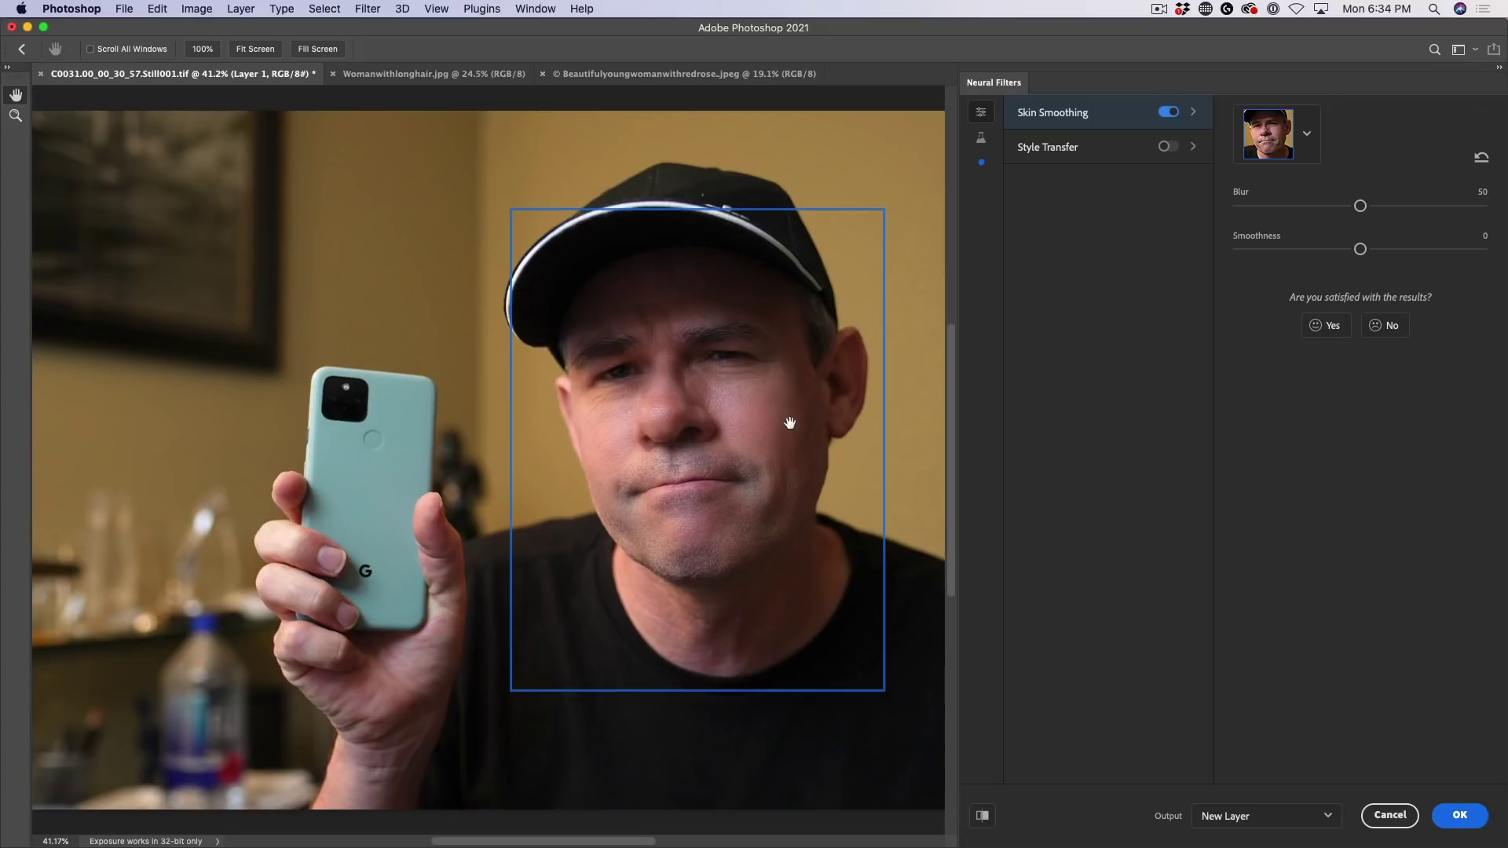
{"action": "left_click_drag", "start_coordinate": [1361, 206], "coordinate": [1375, 249]}
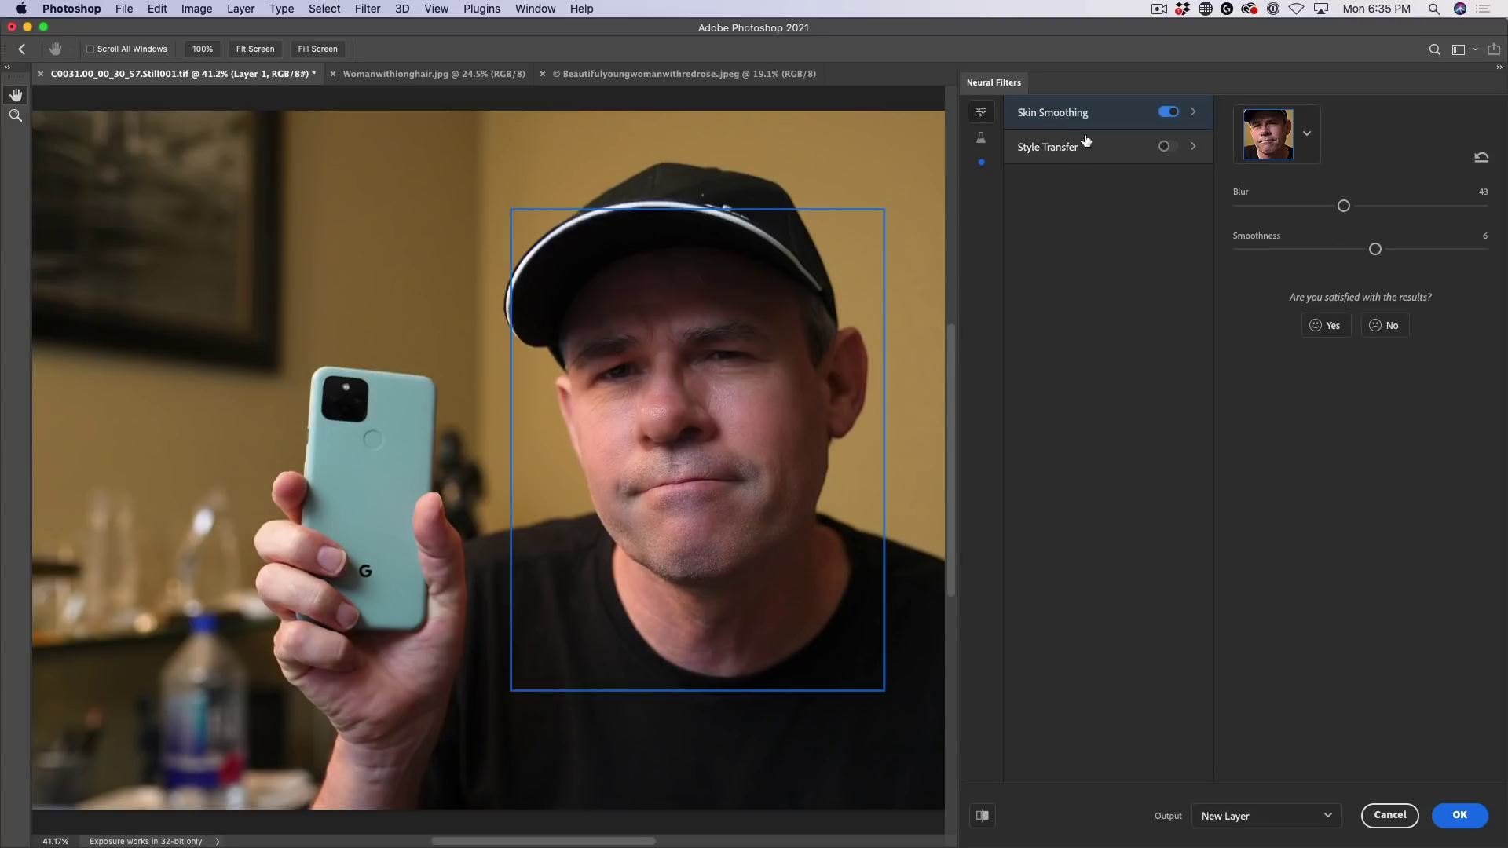
{"action": "left_click", "coordinate": [1170, 112]}
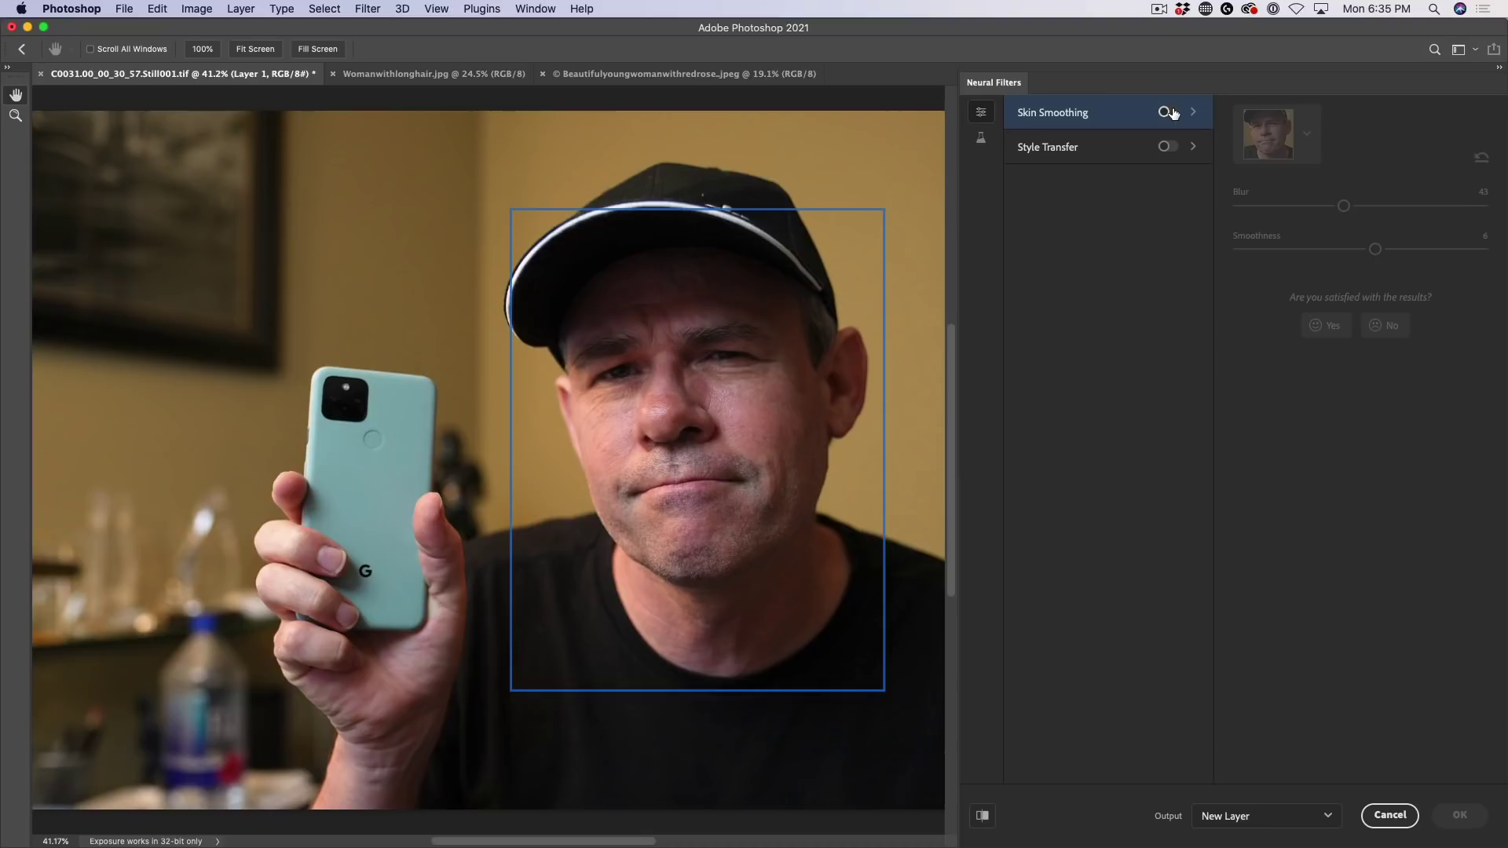
{"action": "left_click", "coordinate": [1171, 113]}
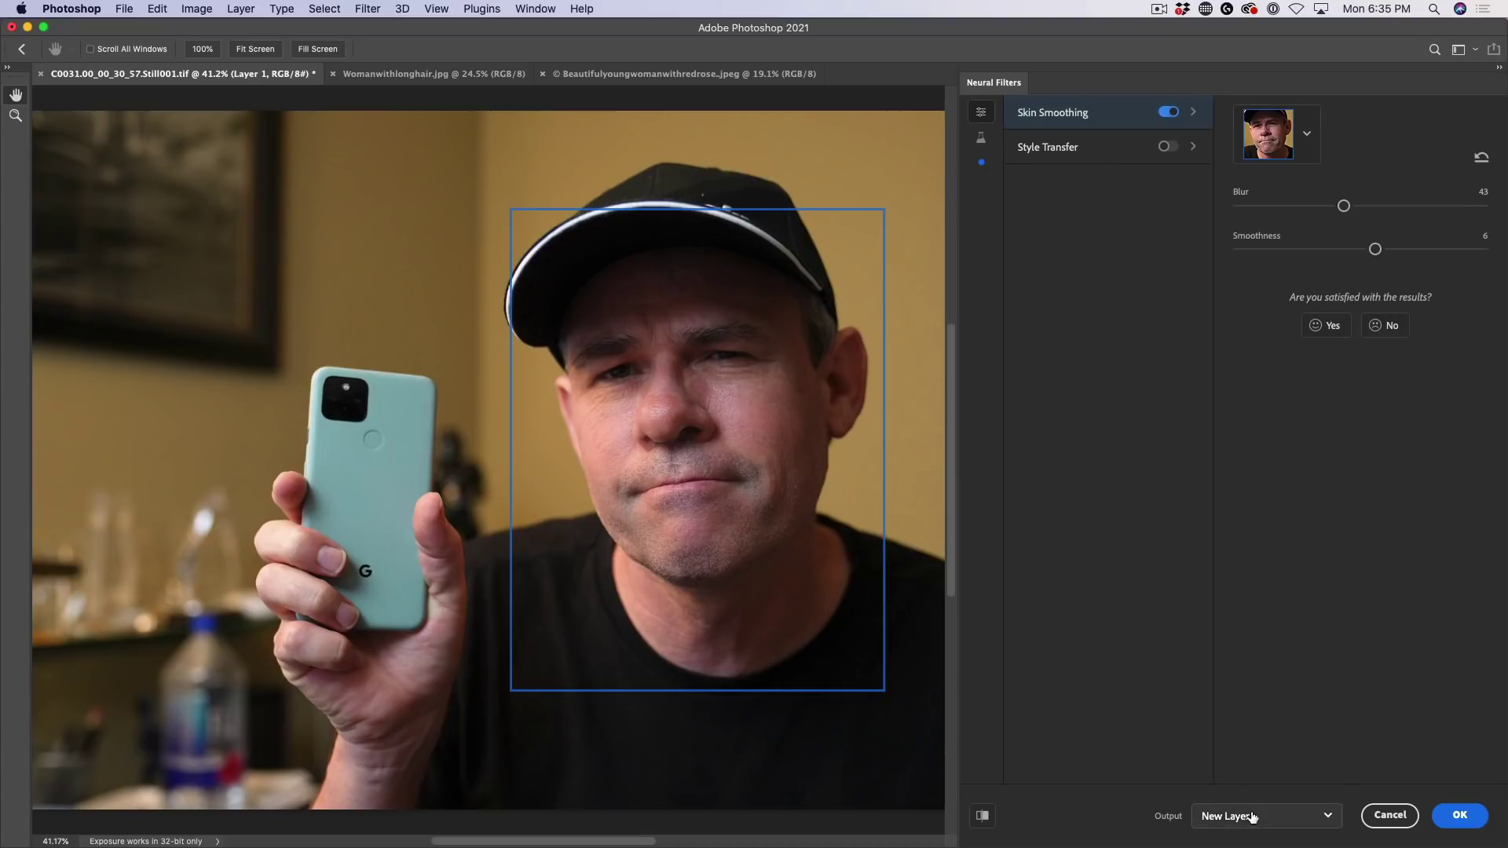
{"action": "left_click", "coordinate": [1220, 816]}
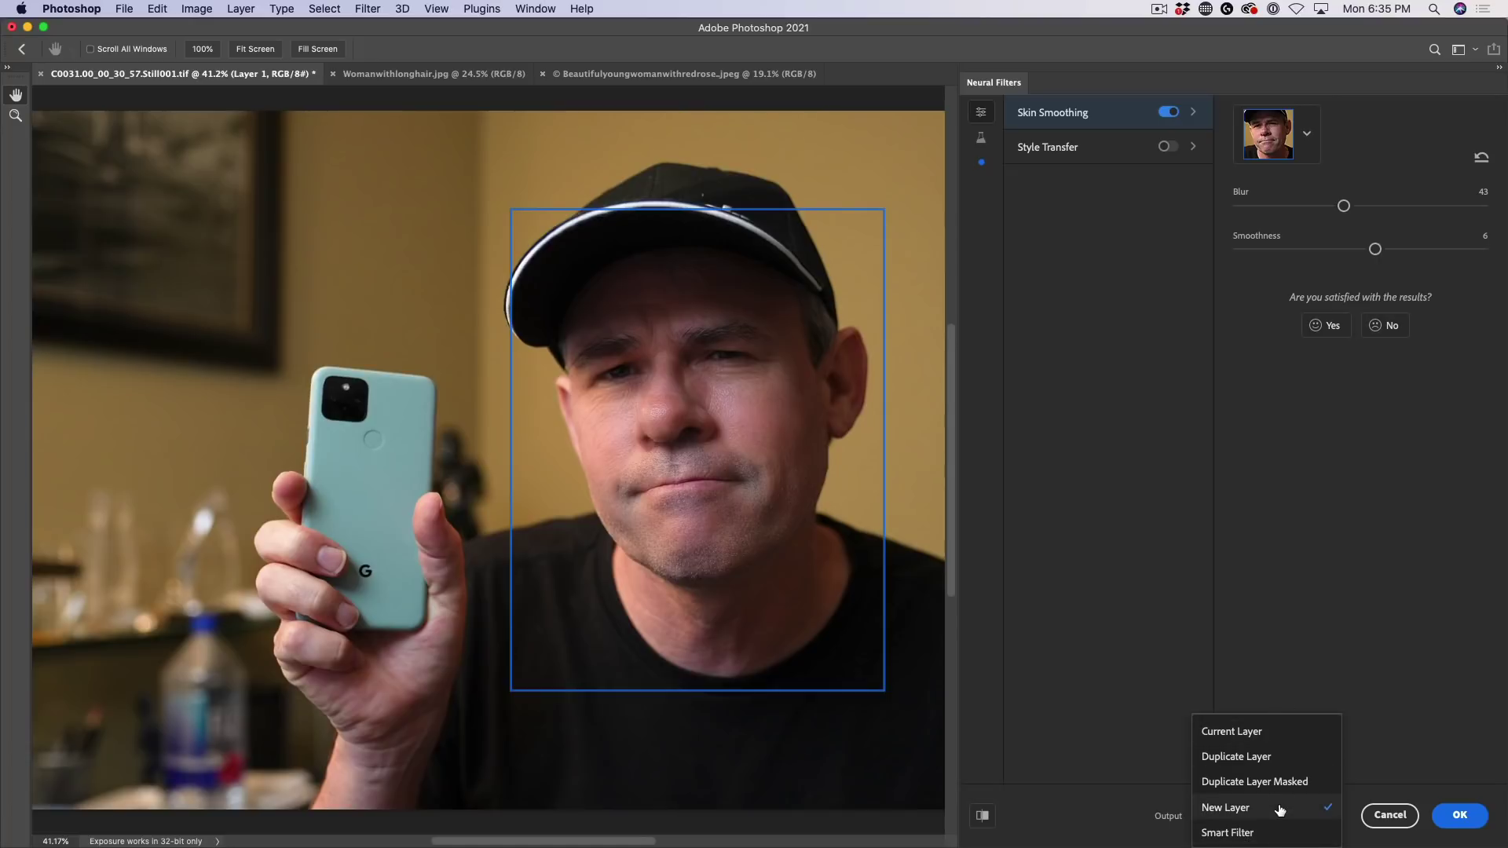
{"action": "left_click", "coordinate": [1279, 809]}
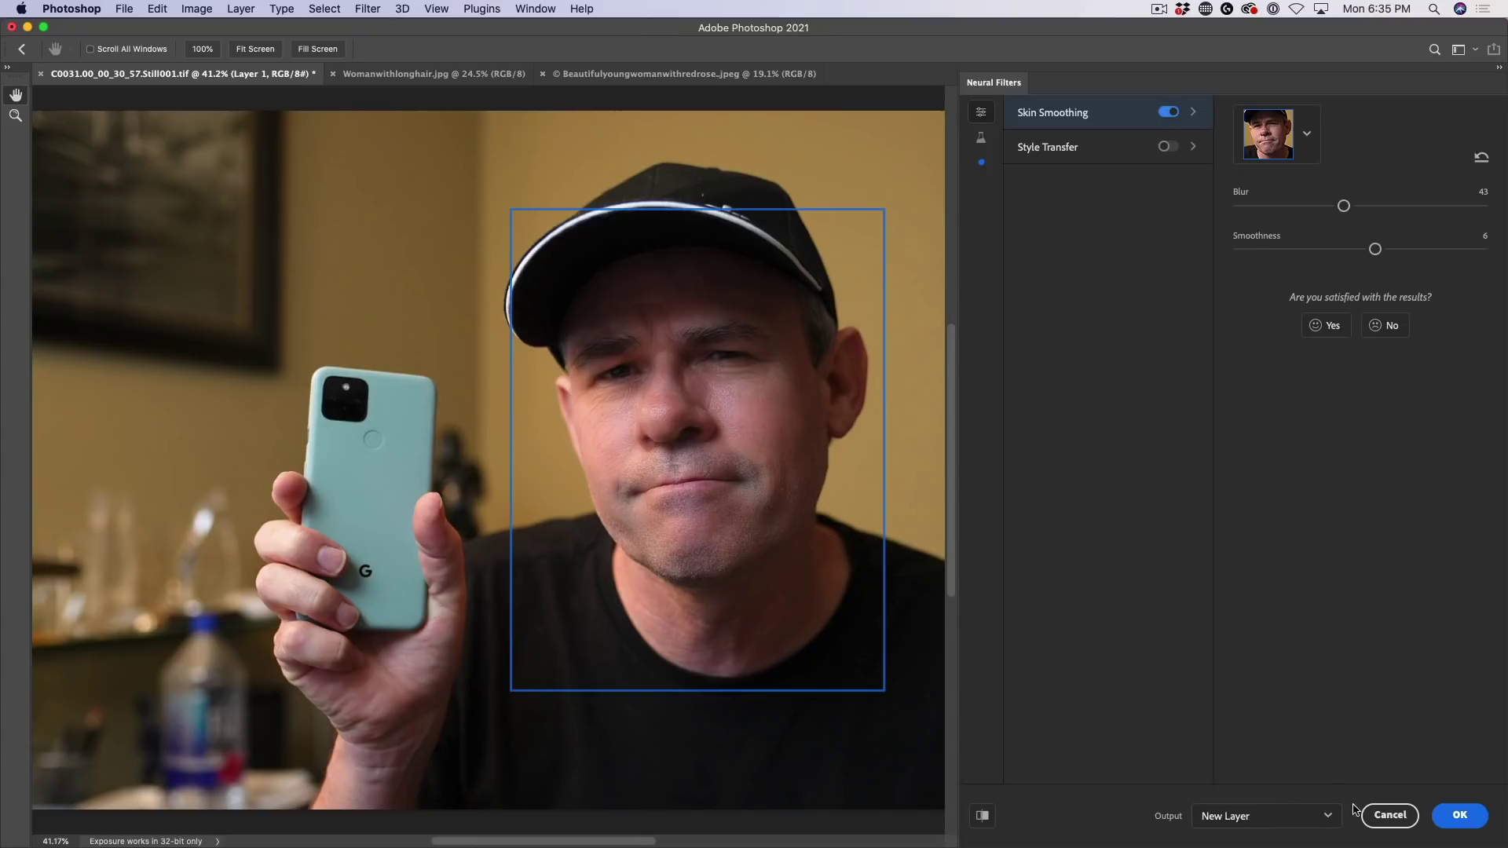
- Apply Skin Smoothing, then compare Layer 1 against Layer 0 via eye toggles and Opacity
{"action": "left_click", "coordinate": [1459, 816]}
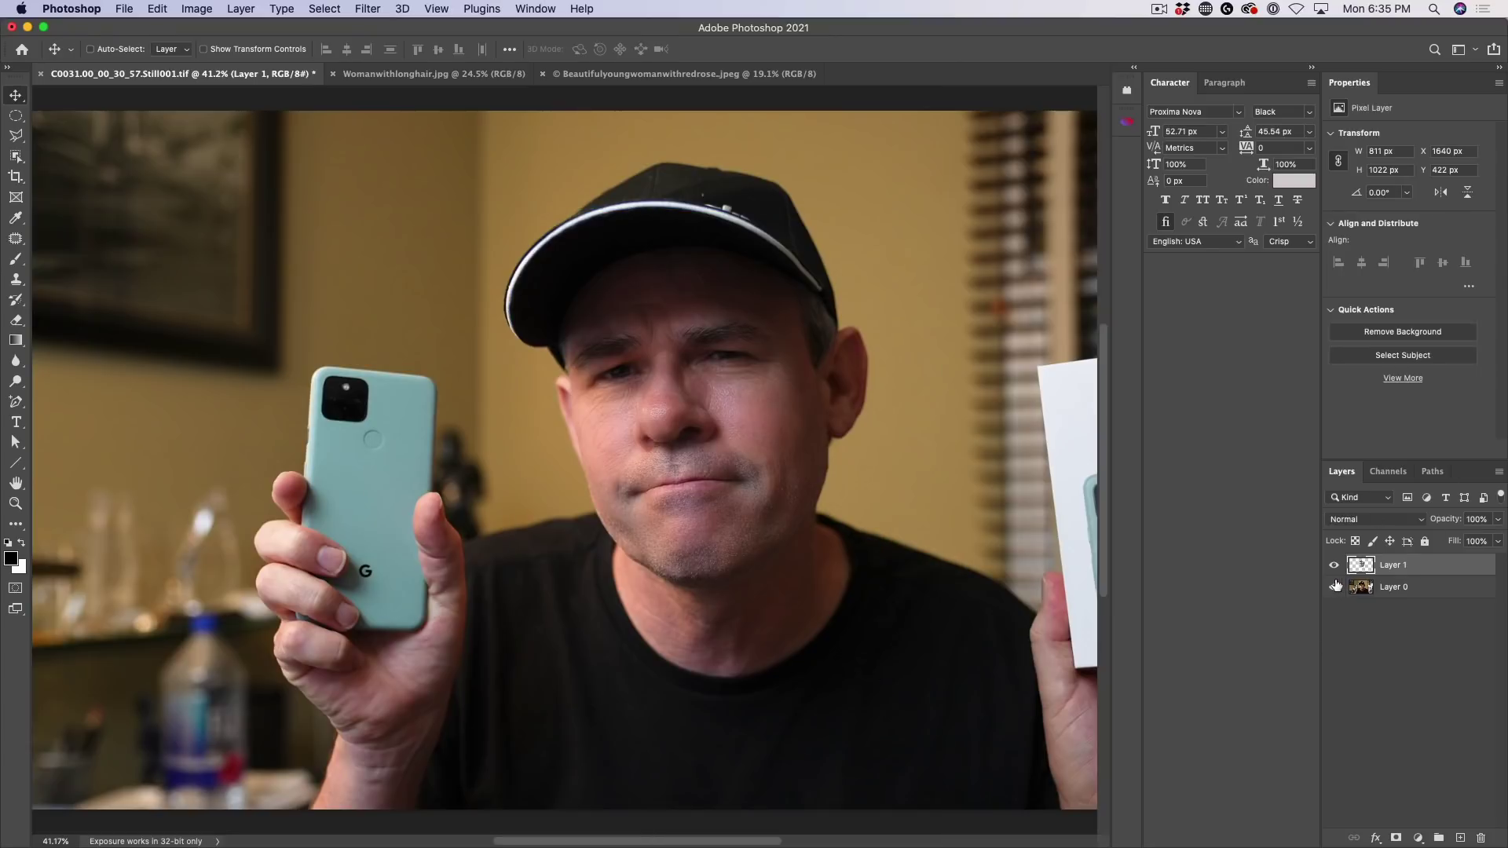
{"action": "left_click", "coordinate": [1335, 586]}
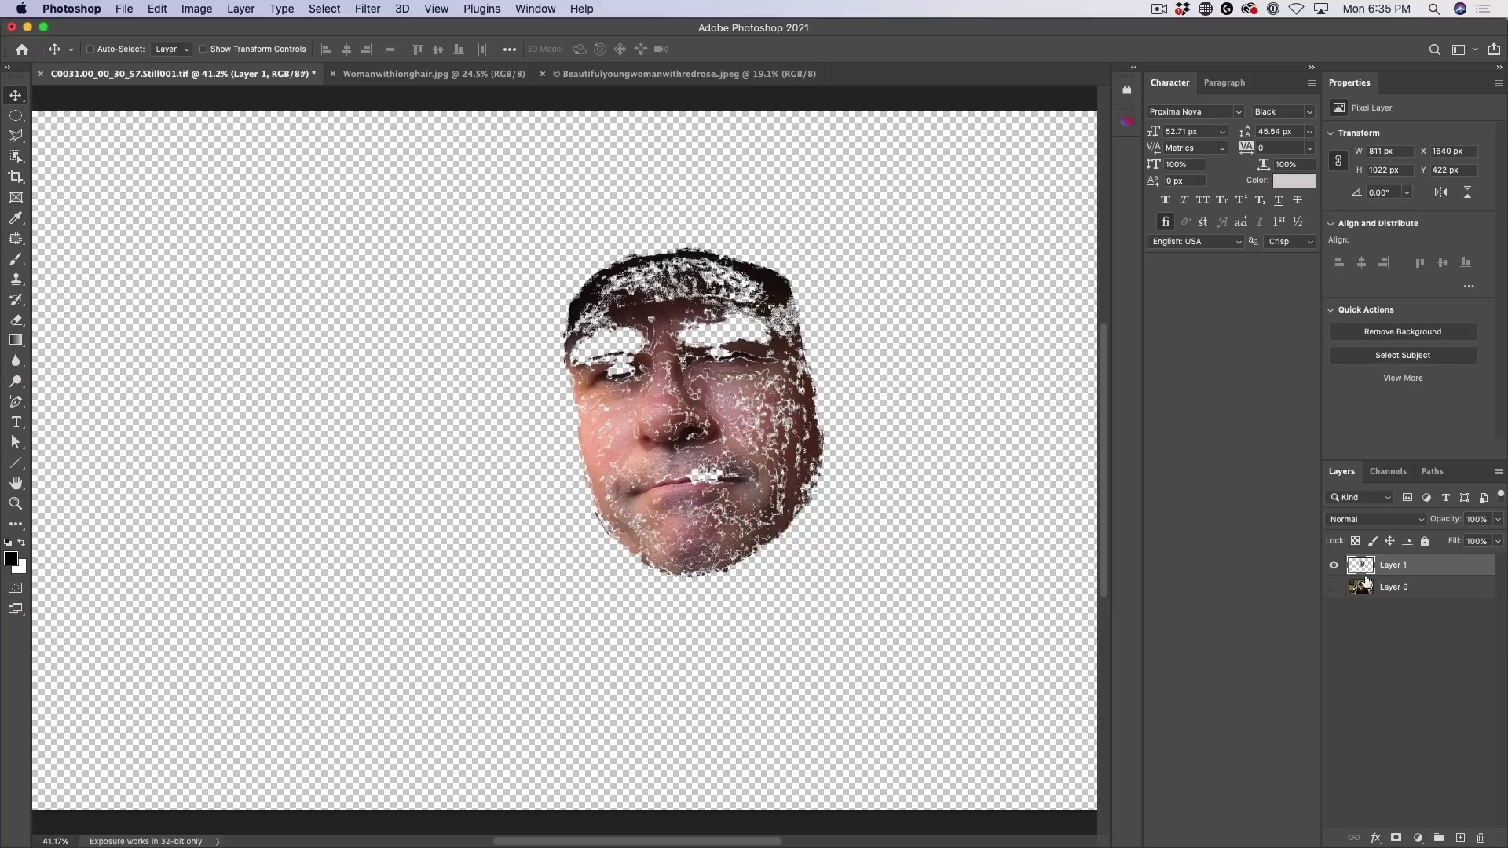
{"action": "left_click", "coordinate": [1335, 587]}
{"action": "left_click", "coordinate": [1335, 565]}
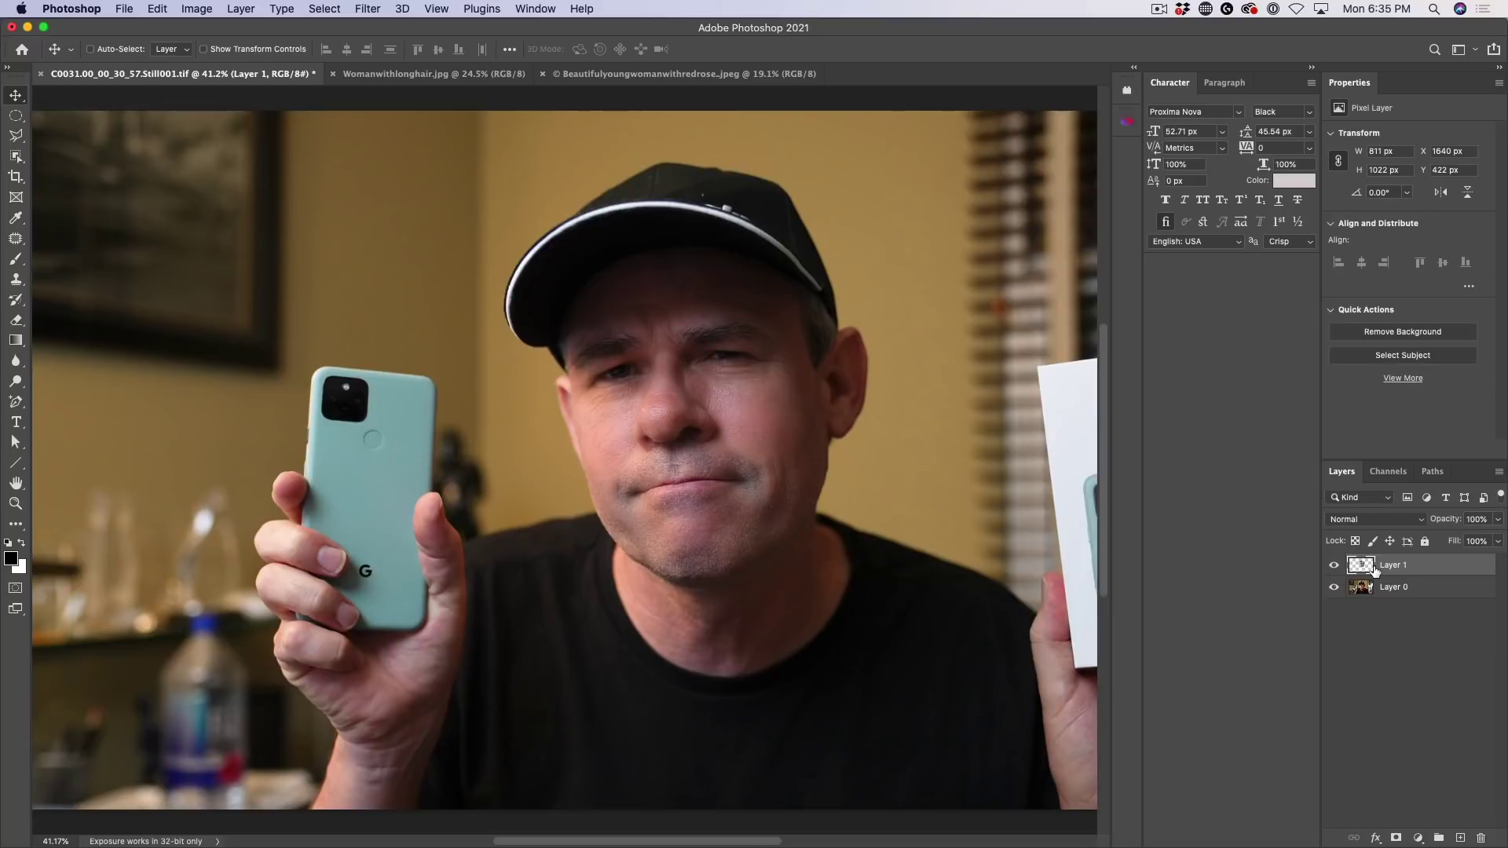
{"action": "left_click_drag", "start_coordinate": [1447, 519], "coordinate": [1273, 531]}
{"action": "left_click", "coordinate": [1337, 569]}
{"action": "left_click", "coordinate": [1338, 569]}
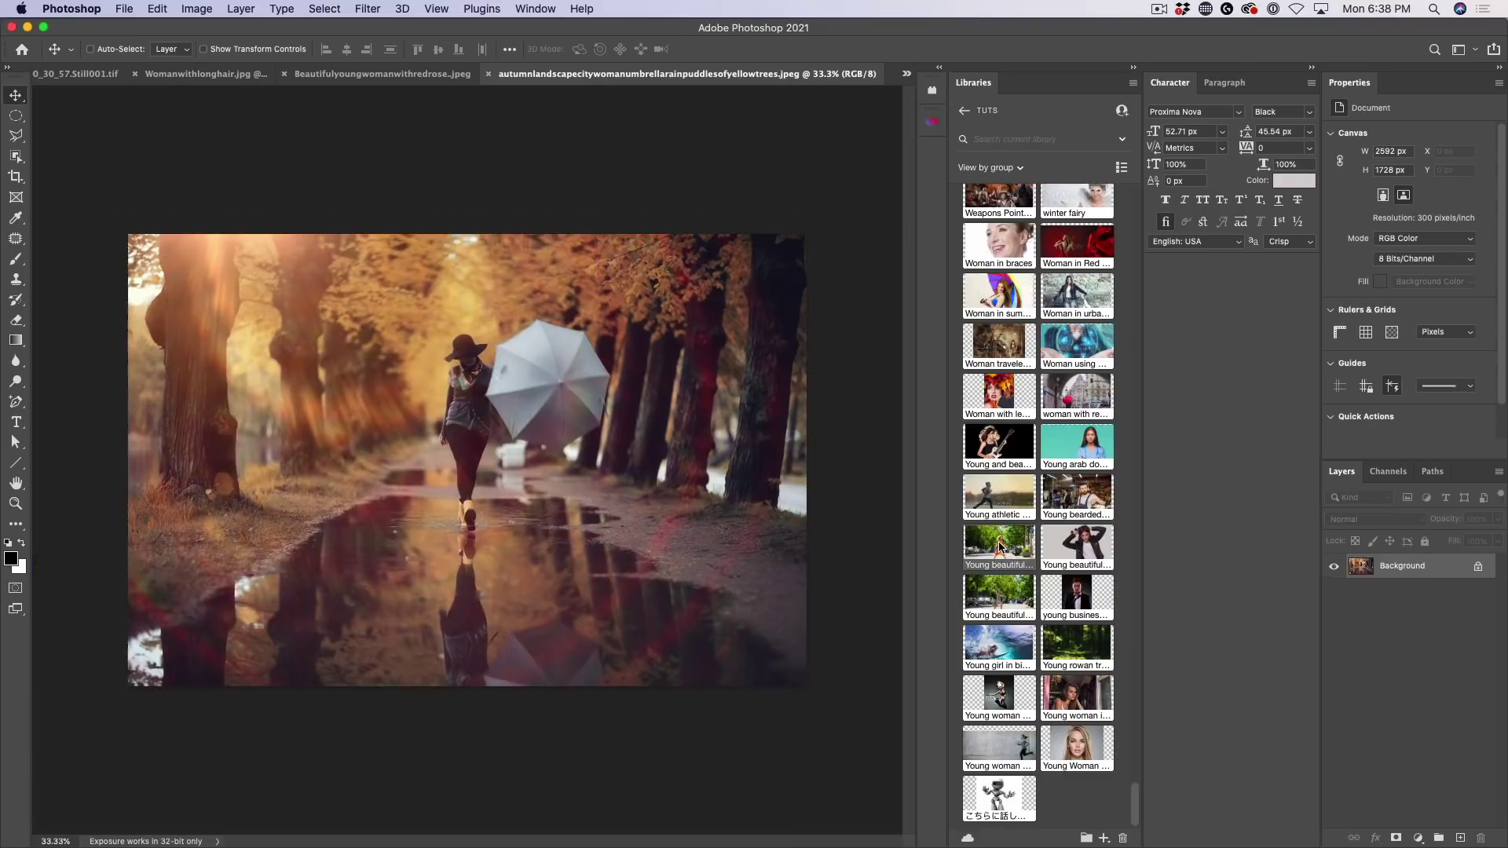
- Open the crosswalk street photo and launch Neural Filters on it
{"action": "double_click", "coordinate": [999, 546]}
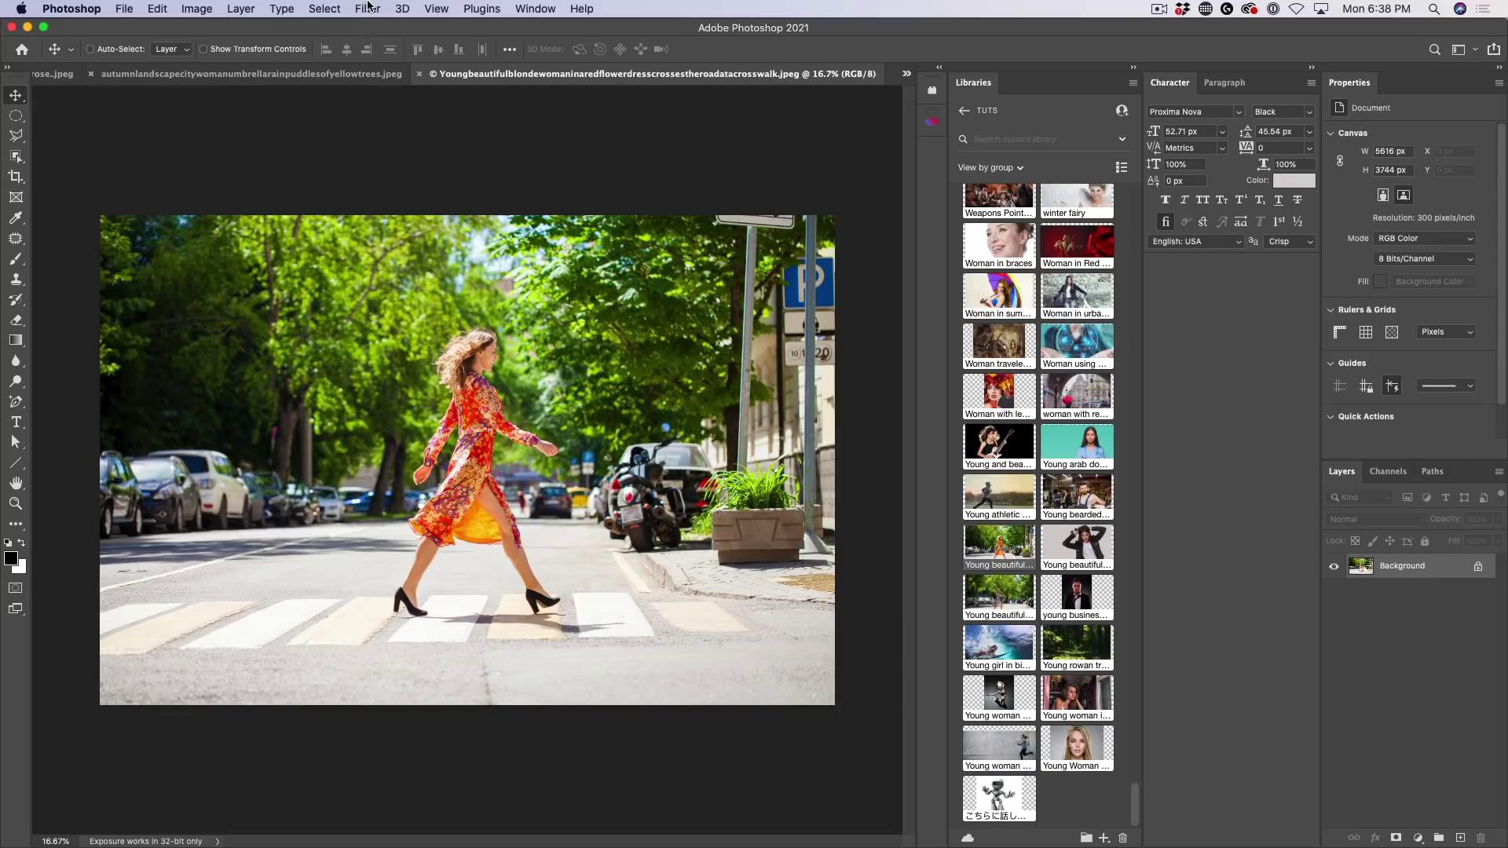
{"action": "left_click", "coordinate": [367, 7]}
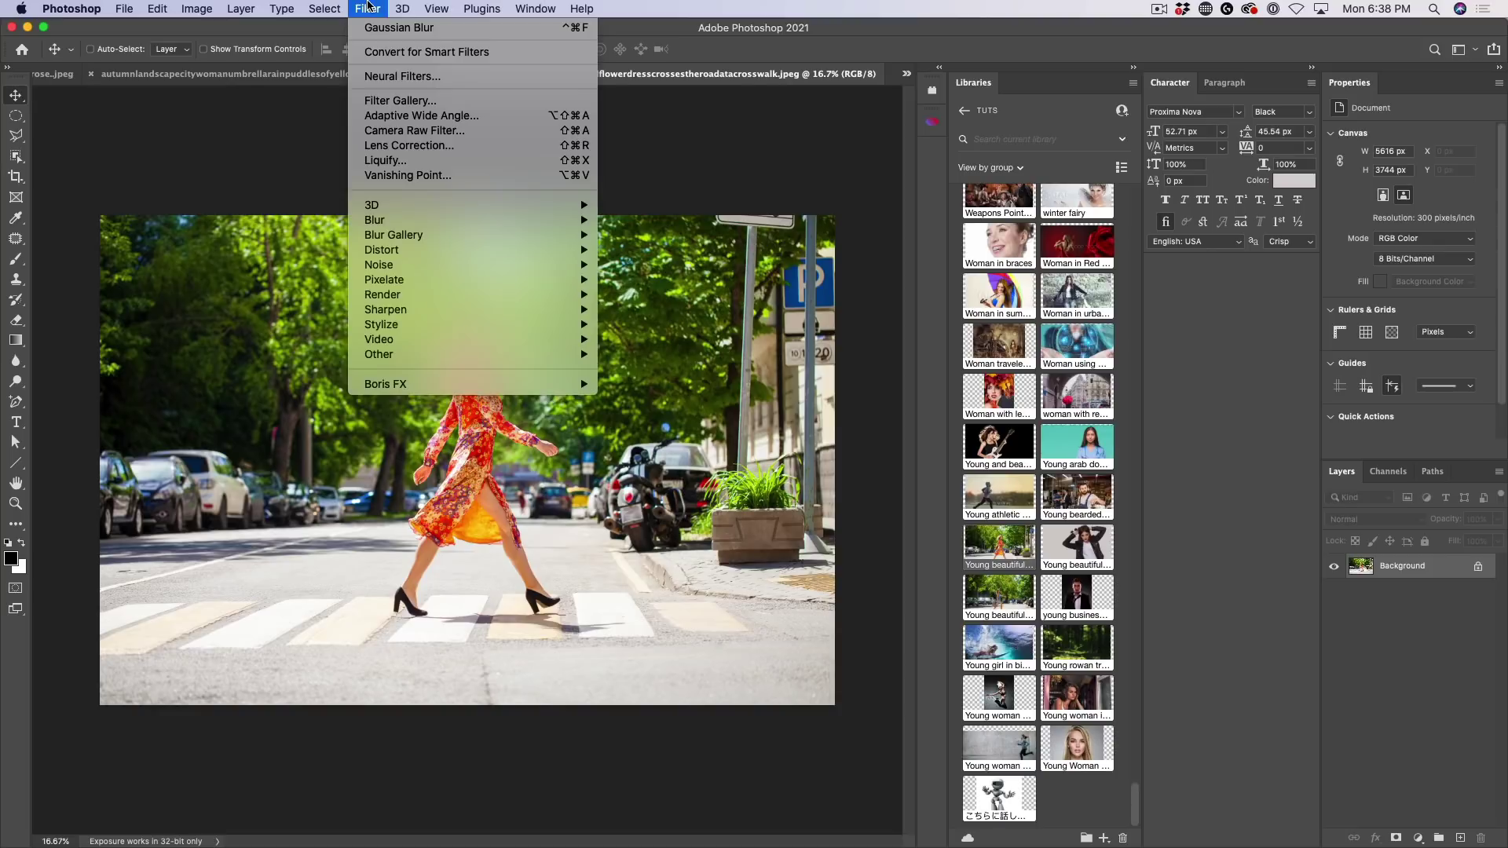
{"action": "left_click", "coordinate": [384, 76]}
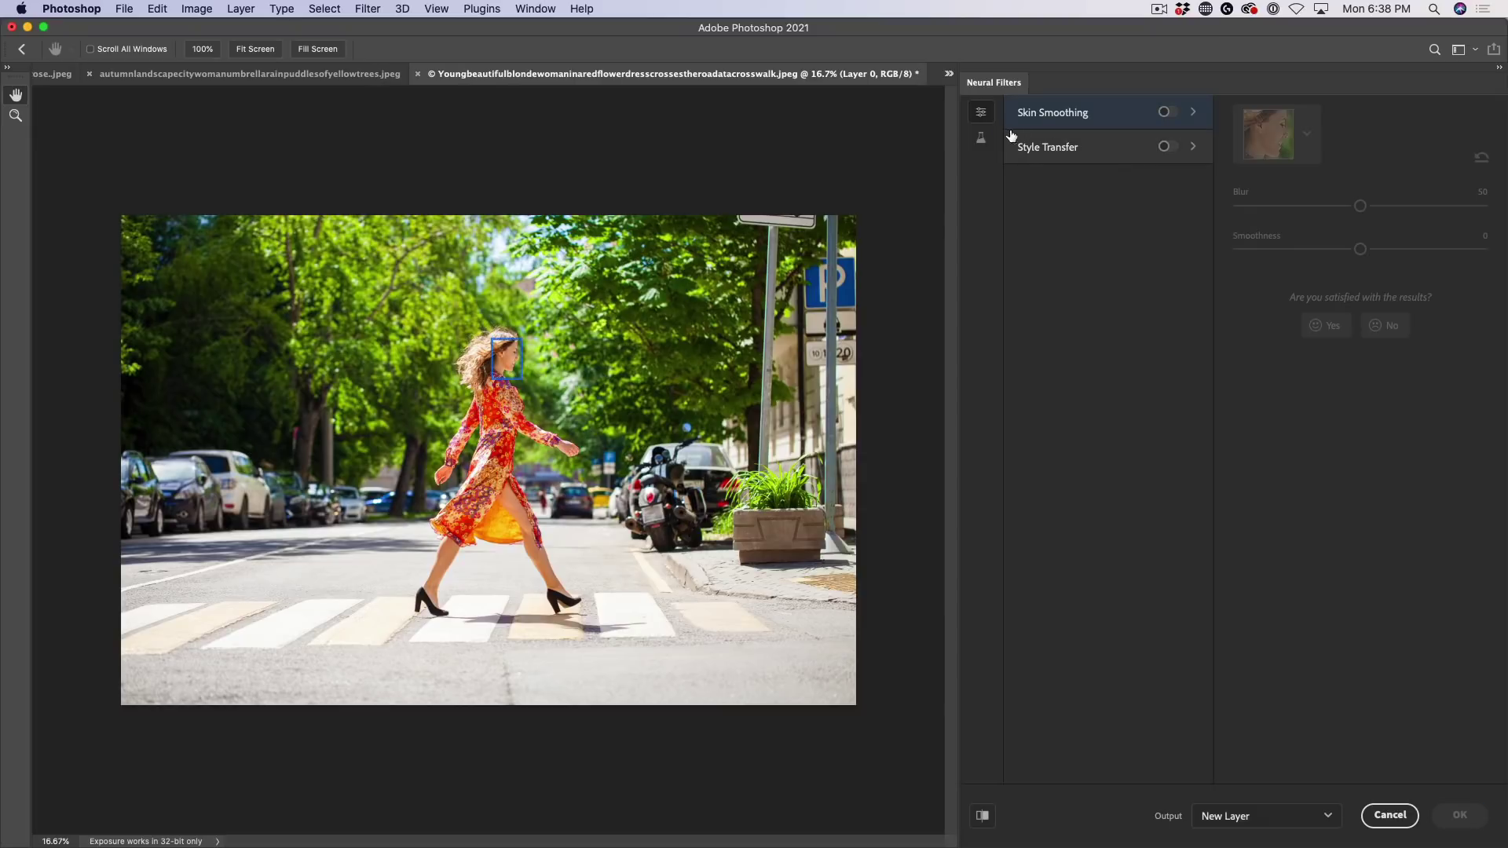
- Enable Depth-Aware Haze with Warmth 29 and Haze 20, then toggle it off to compare
{"action": "left_click", "coordinate": [981, 137]}
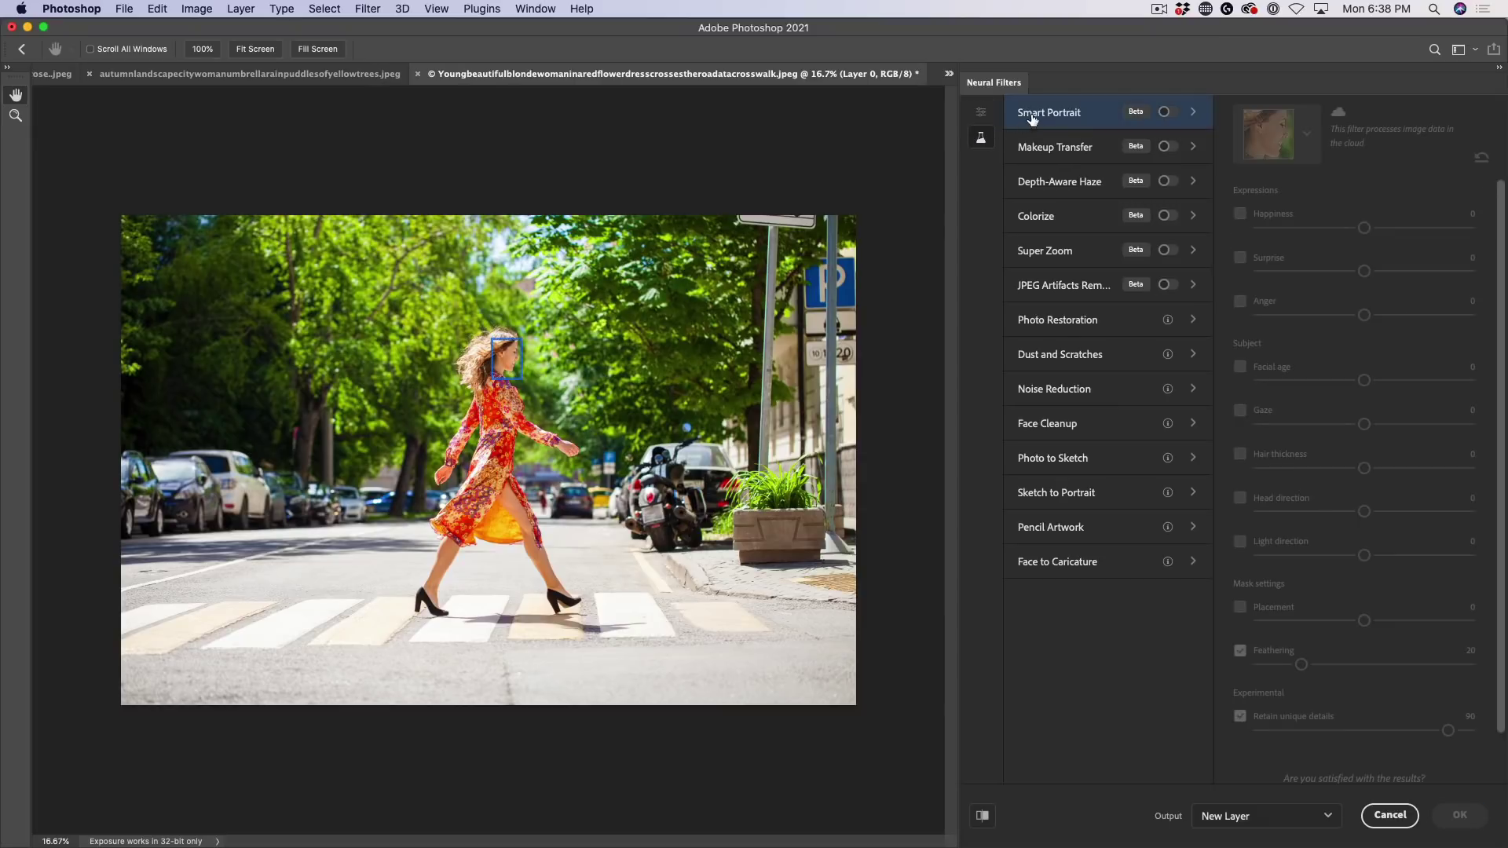
{"action": "left_click", "coordinate": [1066, 183]}
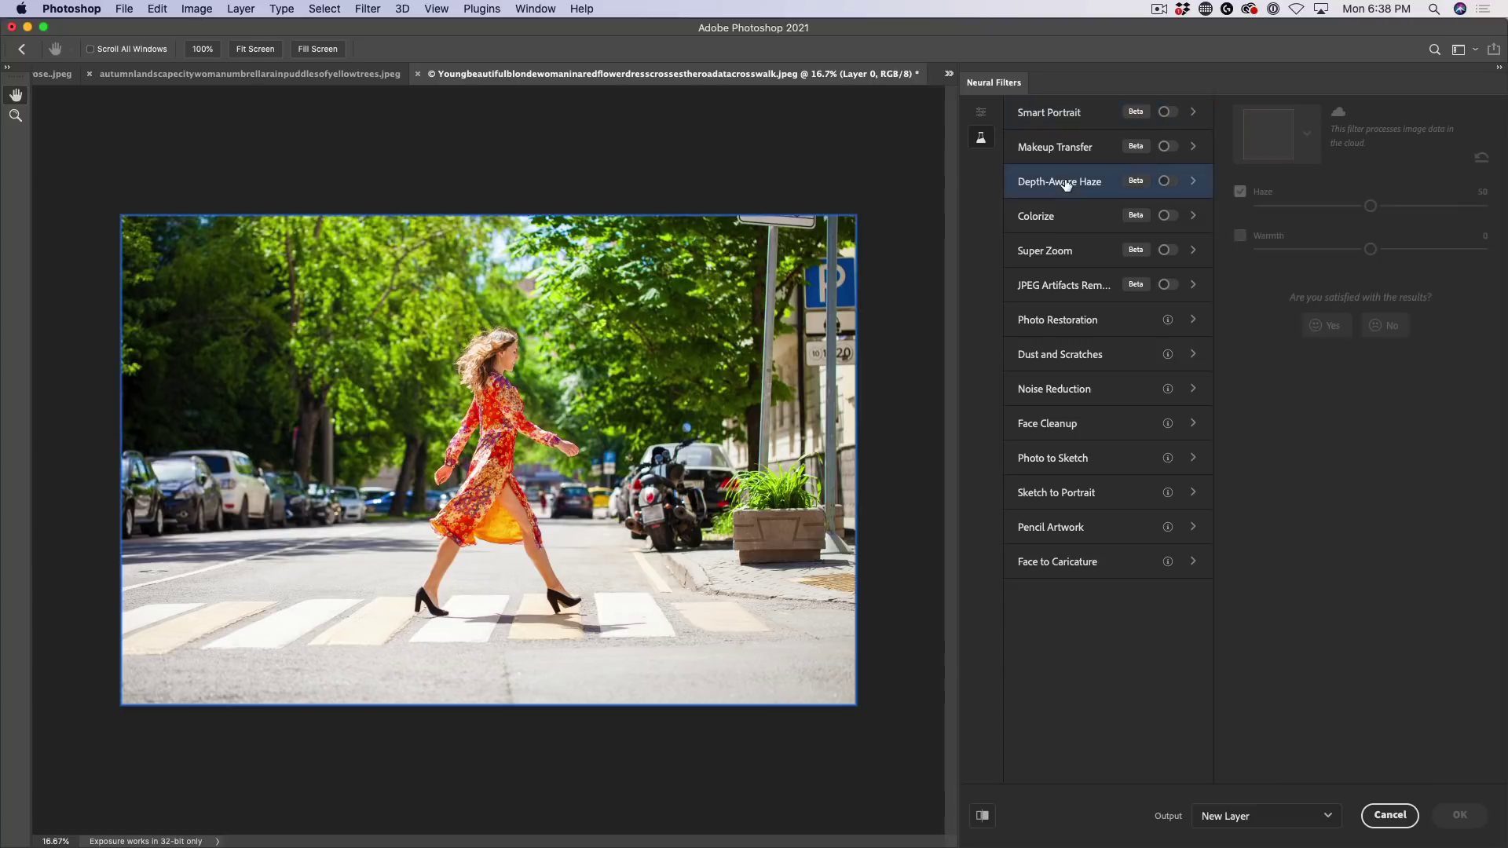
{"action": "left_click", "coordinate": [1164, 181]}
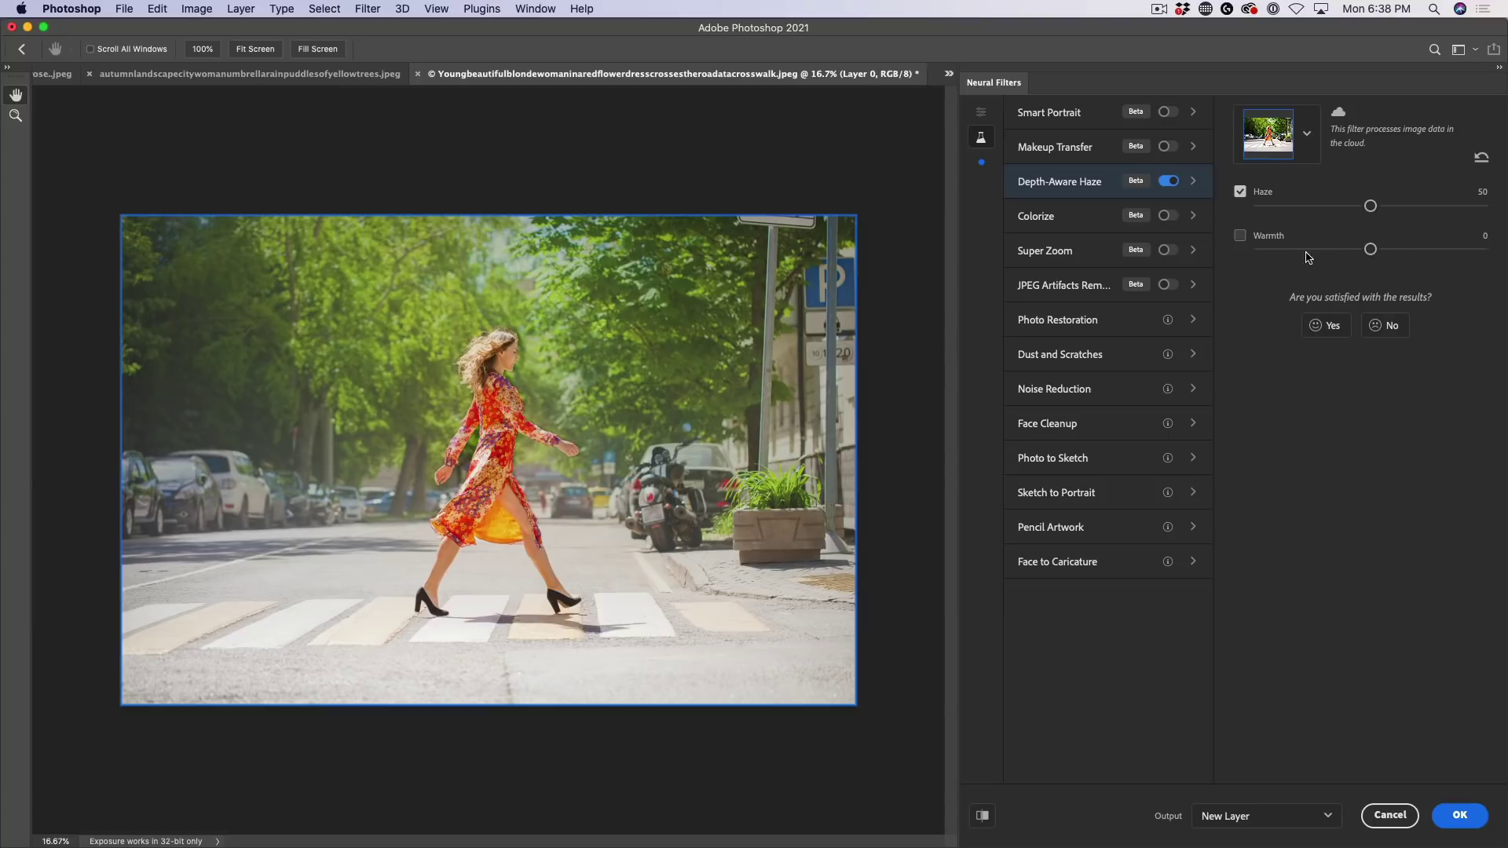
{"action": "left_click", "coordinate": [1244, 237]}
{"action": "left_click_drag", "start_coordinate": [1371, 250], "coordinate": [1296, 257]}
{"action": "left_click_drag", "start_coordinate": [1297, 250], "coordinate": [1438, 249]}
{"action": "left_click_drag", "start_coordinate": [1371, 213], "coordinate": [1303, 213]}
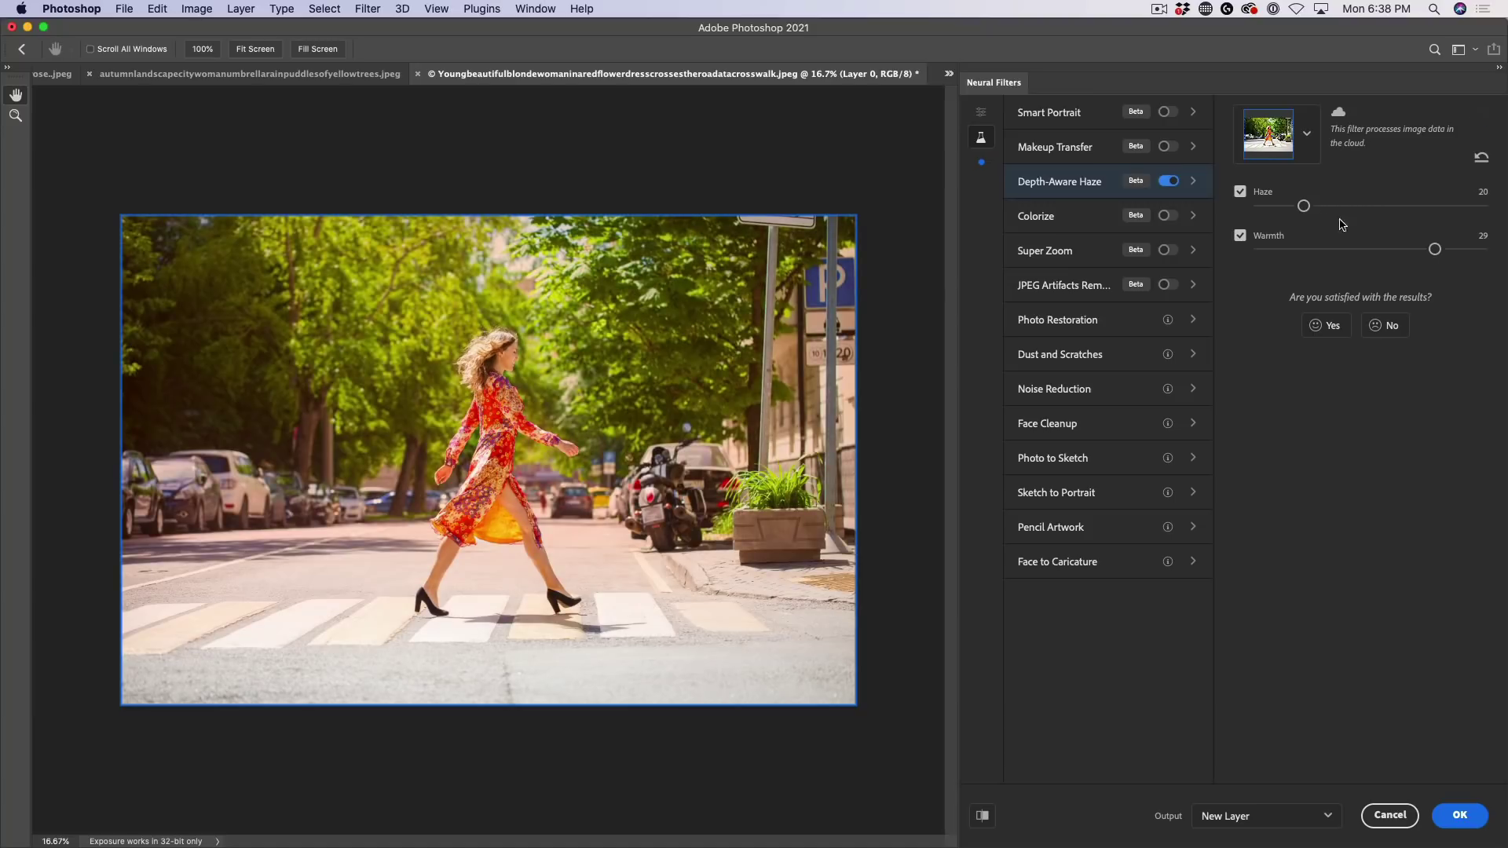
{"action": "left_click", "coordinate": [1170, 183]}
- Re-enable Depth-Aware Haze, then turn on Style Transfer in Neural Filters for the umbrella photo
{"action": "left_click", "coordinate": [1171, 182]}
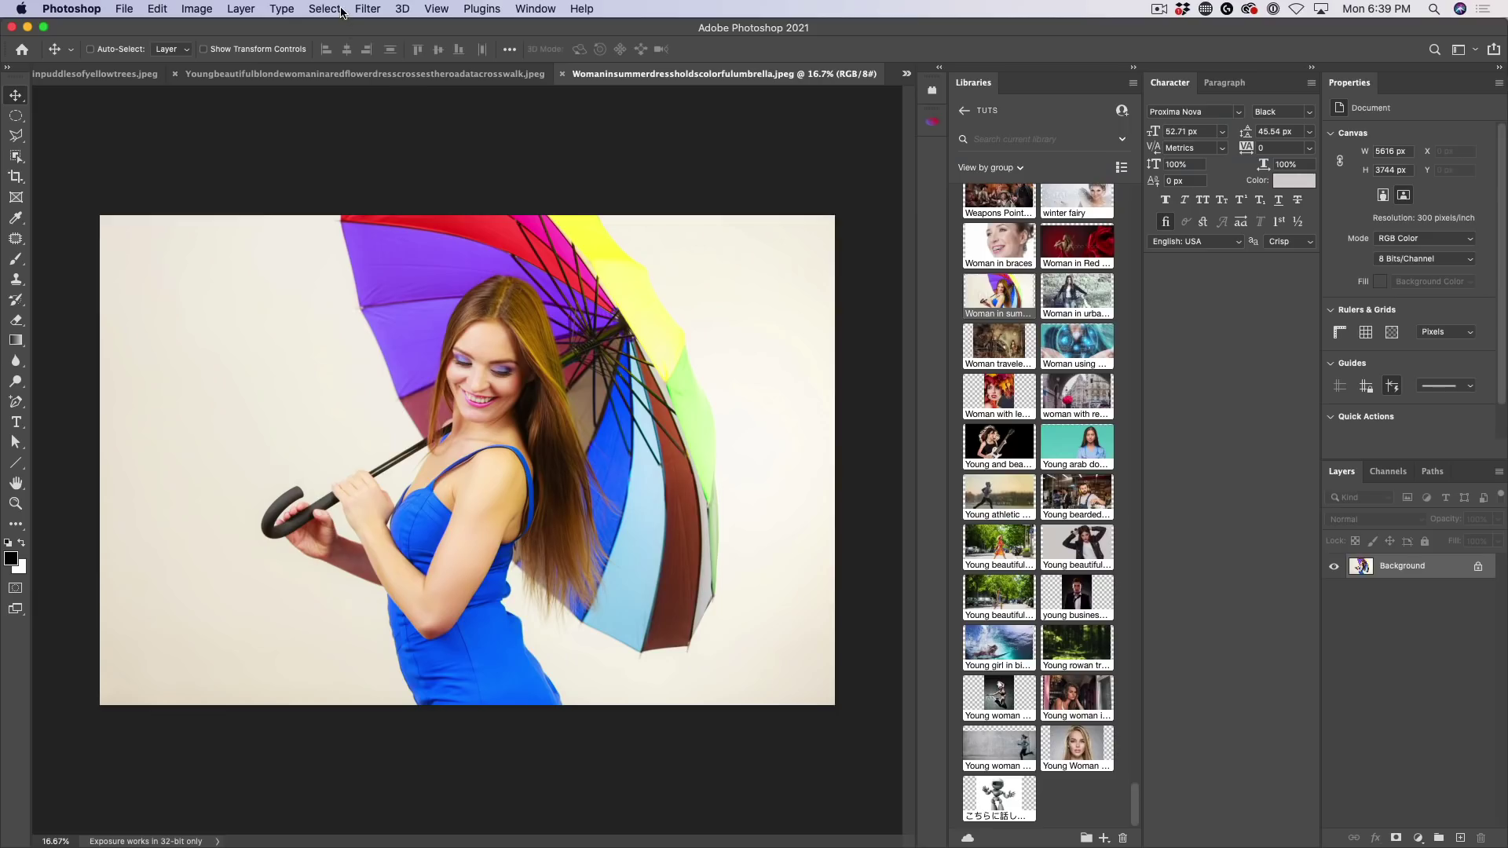
{"action": "left_click", "coordinate": [367, 8]}
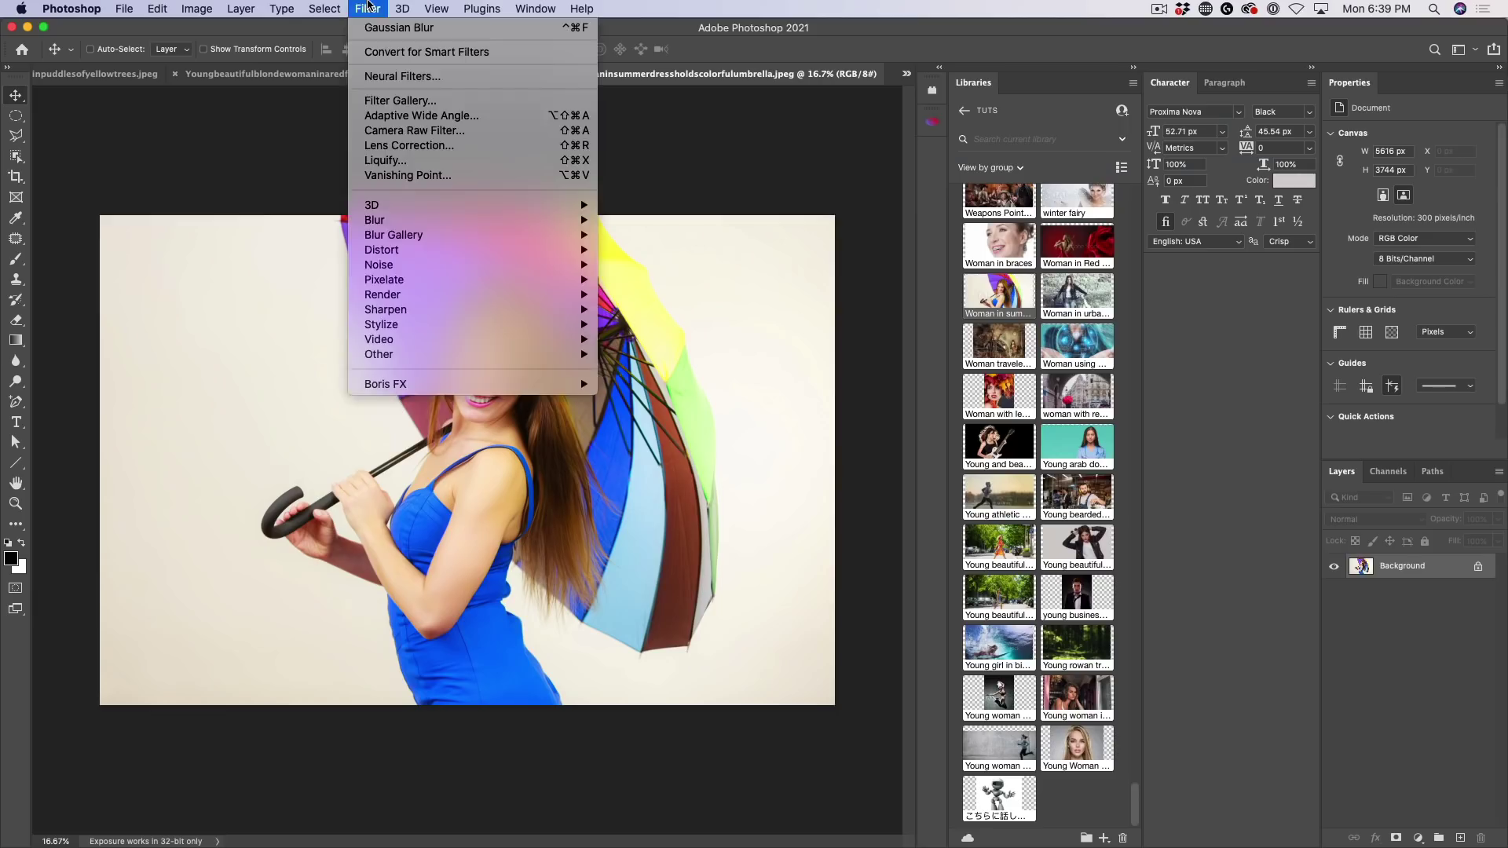
{"action": "left_click", "coordinate": [376, 77]}
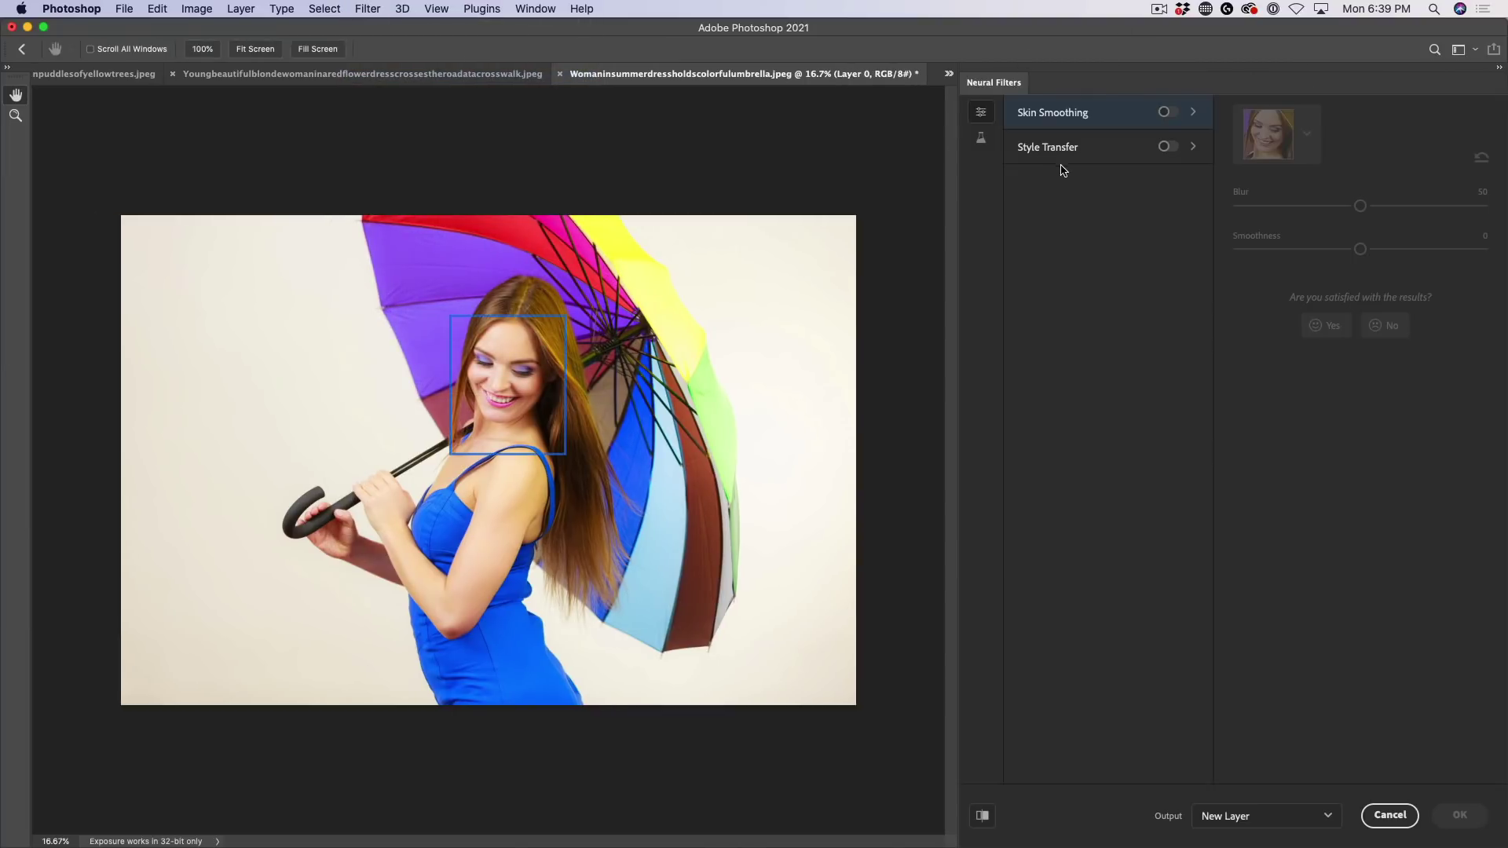
{"action": "left_click", "coordinate": [1065, 155]}
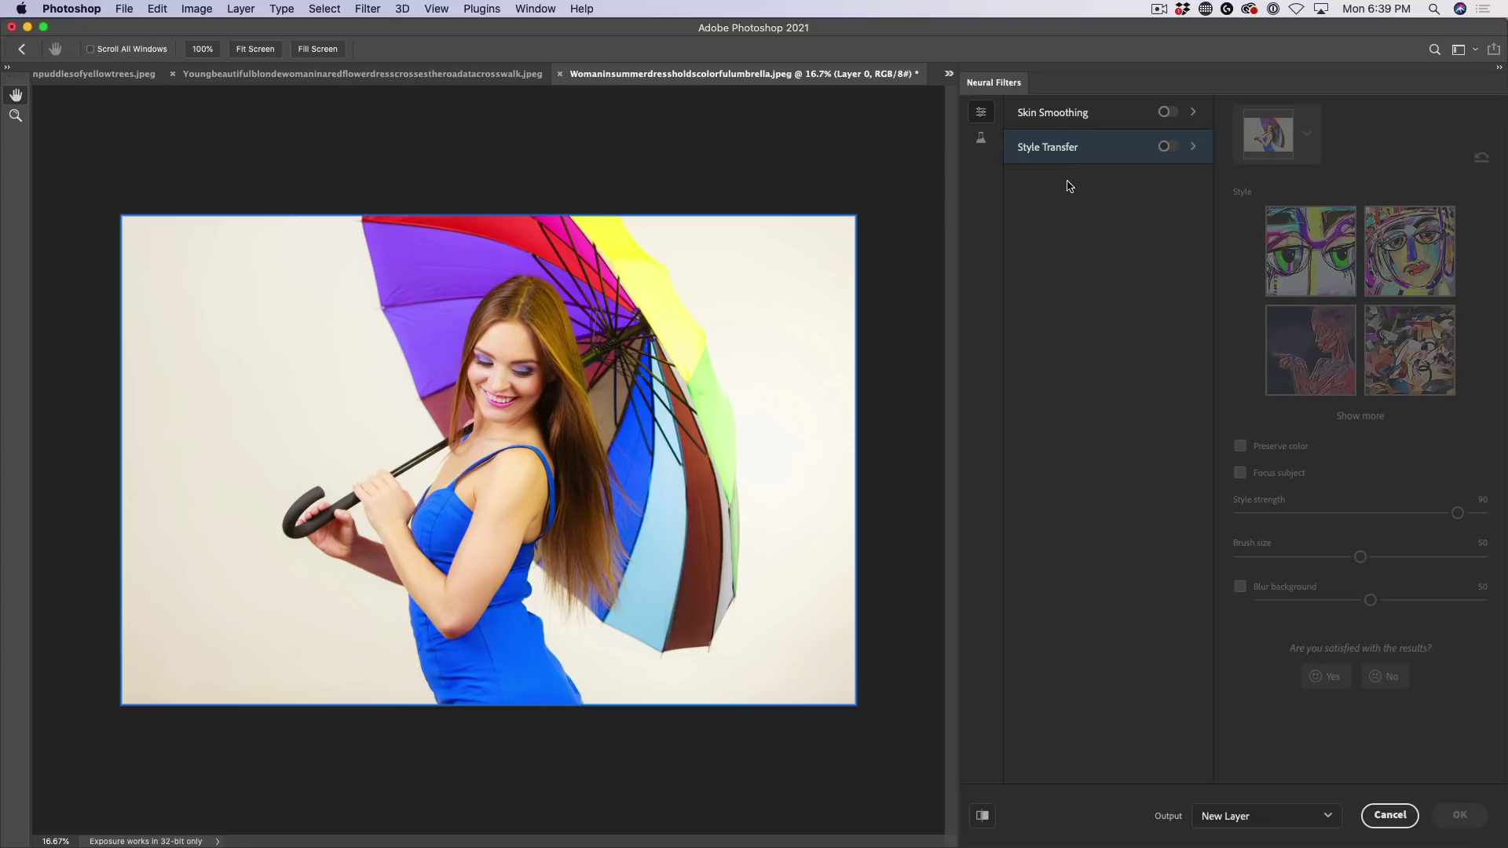
{"action": "left_click", "coordinate": [1167, 150]}
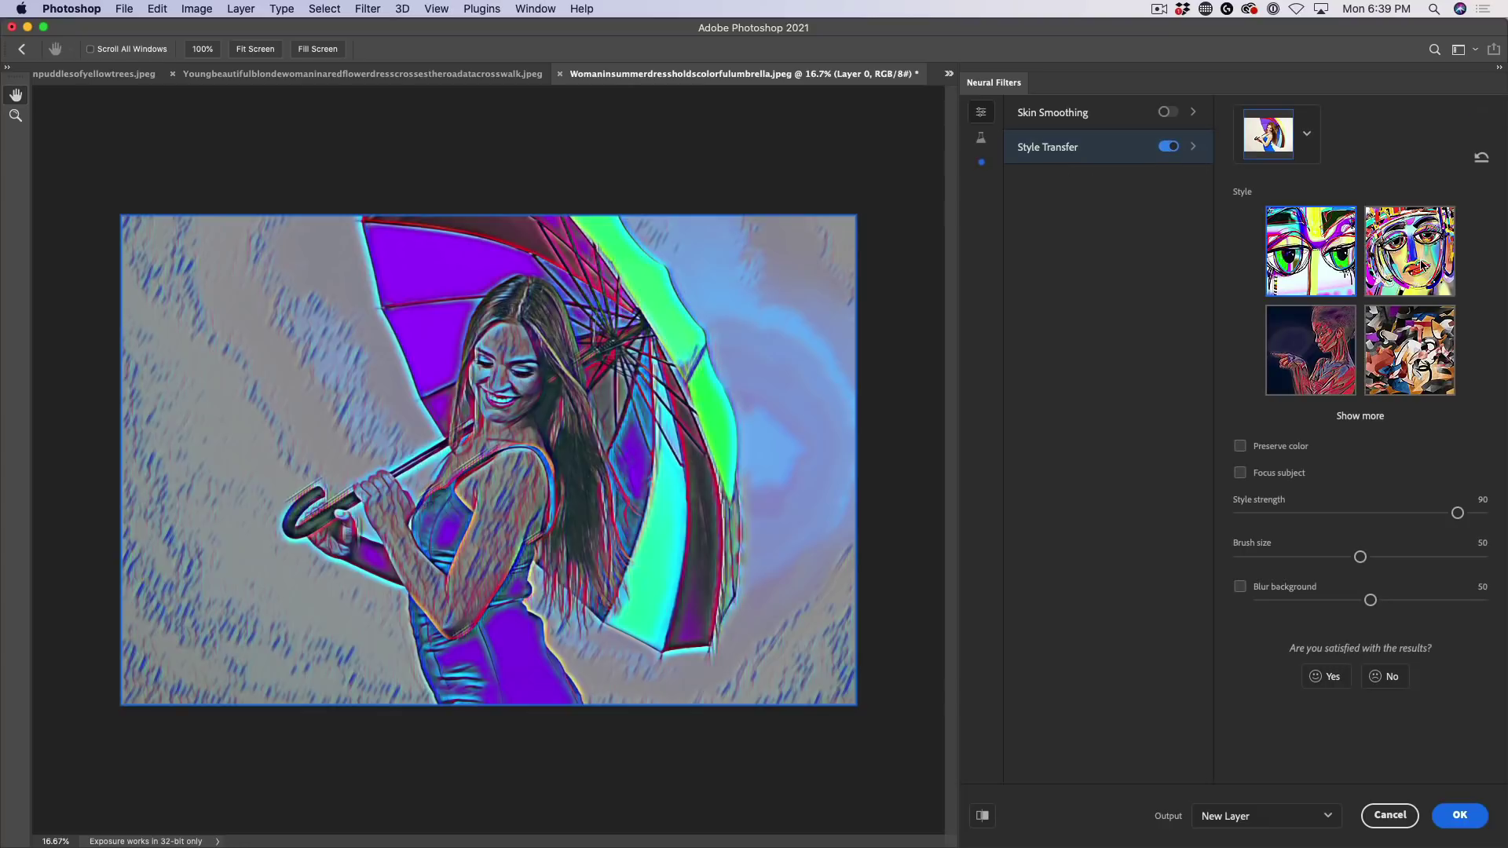
- Show all style presets and try blue-and-yellow, cherry-blossom, fiery, mask, red and rainbow-ink styles
{"action": "left_click", "coordinate": [1360, 415]}
{"action": "scroll", "coordinate": [1378, 371], "scroll_direction": "down", "scroll_amount": 10}
{"action": "scroll", "coordinate": [1378, 371], "scroll_direction": "down", "scroll_amount": 15}
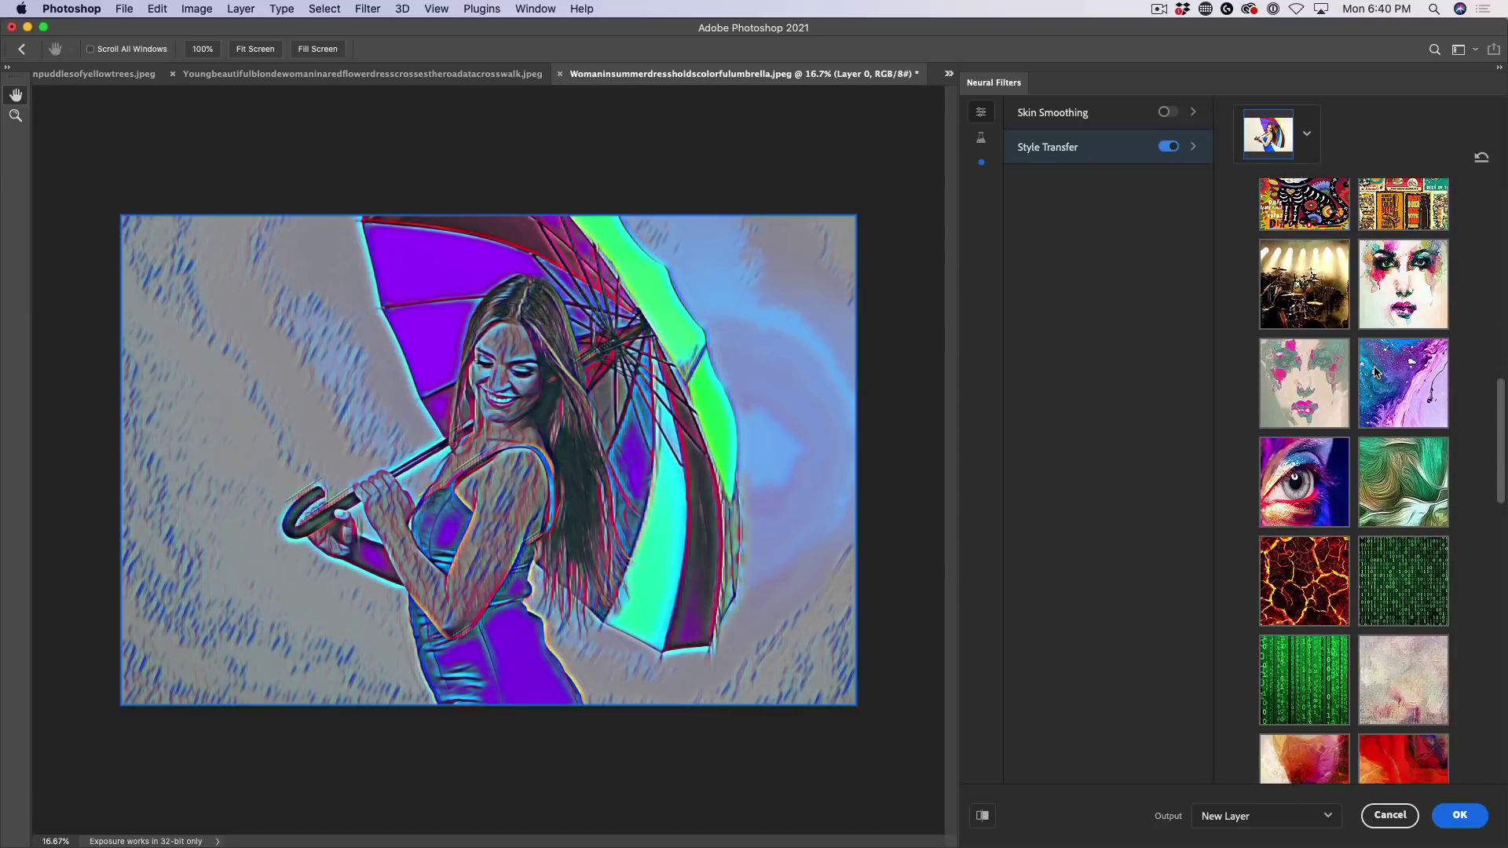
{"action": "scroll", "coordinate": [1376, 371], "scroll_direction": "down", "scroll_amount": 8}
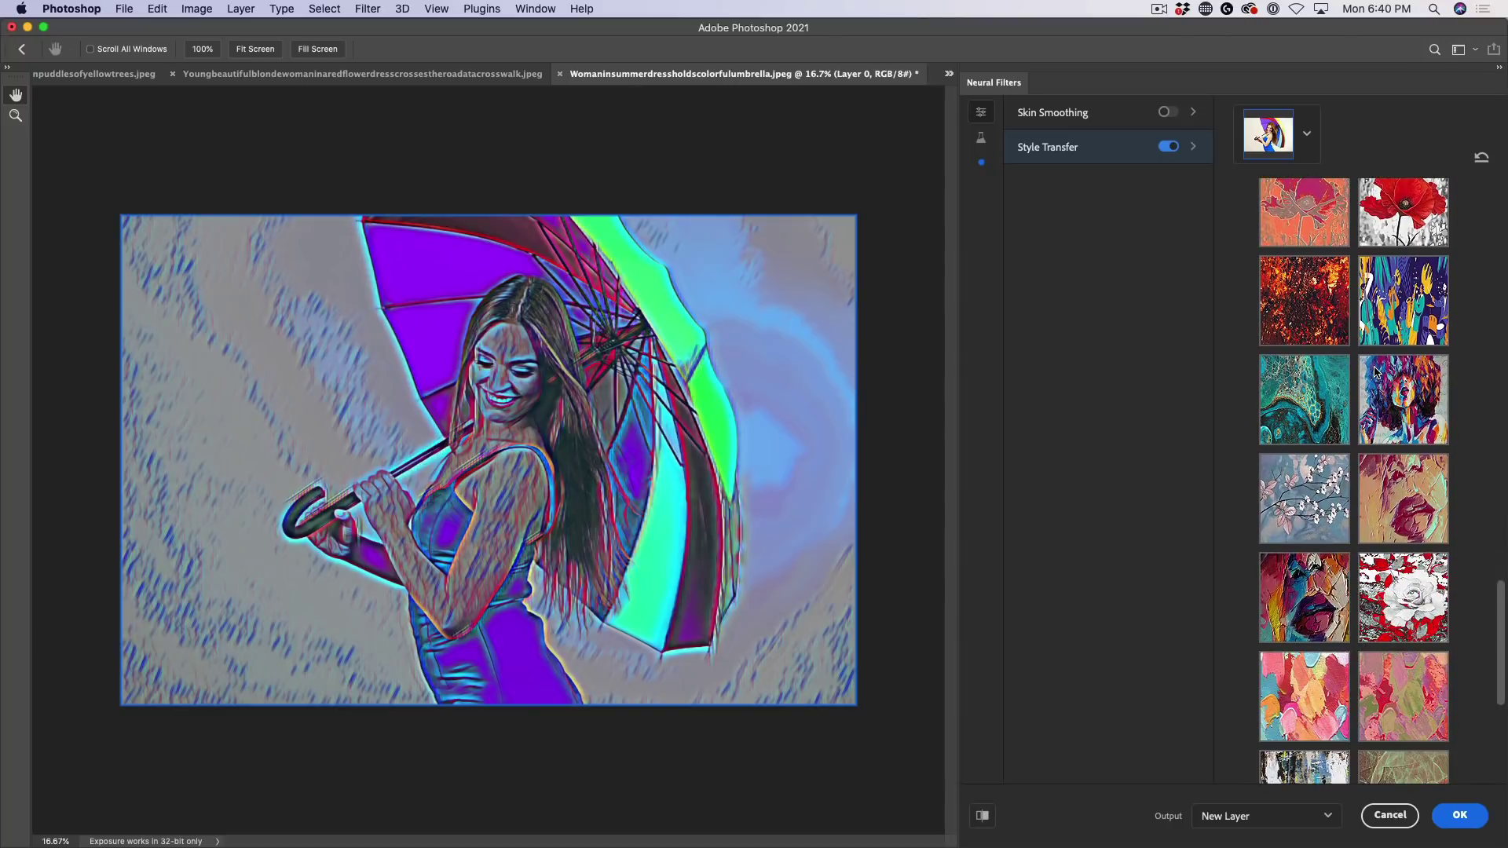
{"action": "scroll", "coordinate": [1375, 372], "scroll_direction": "up", "scroll_amount": 2}
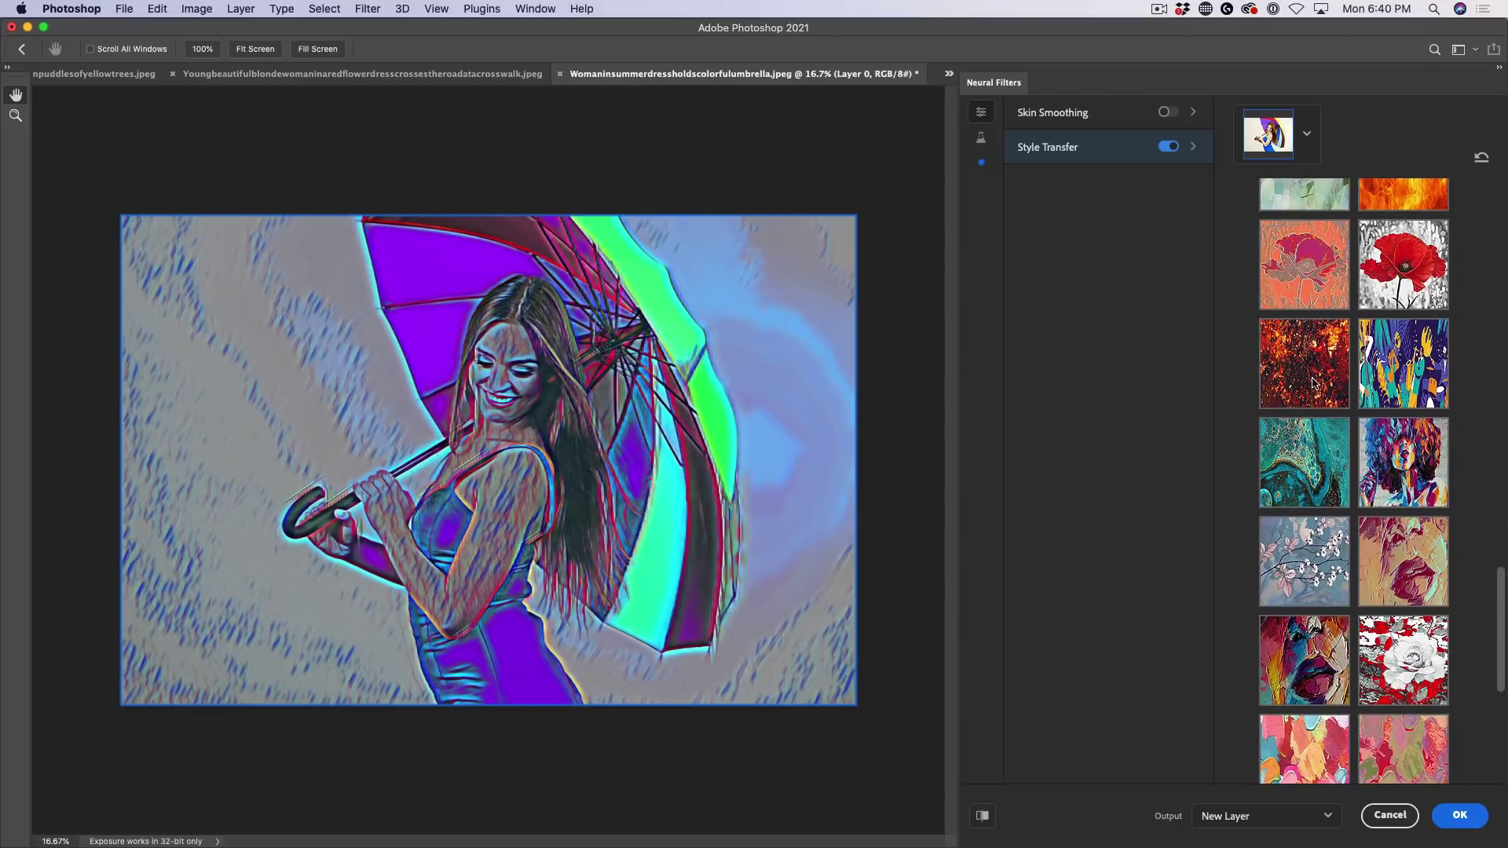
{"action": "left_click", "coordinate": [1396, 359]}
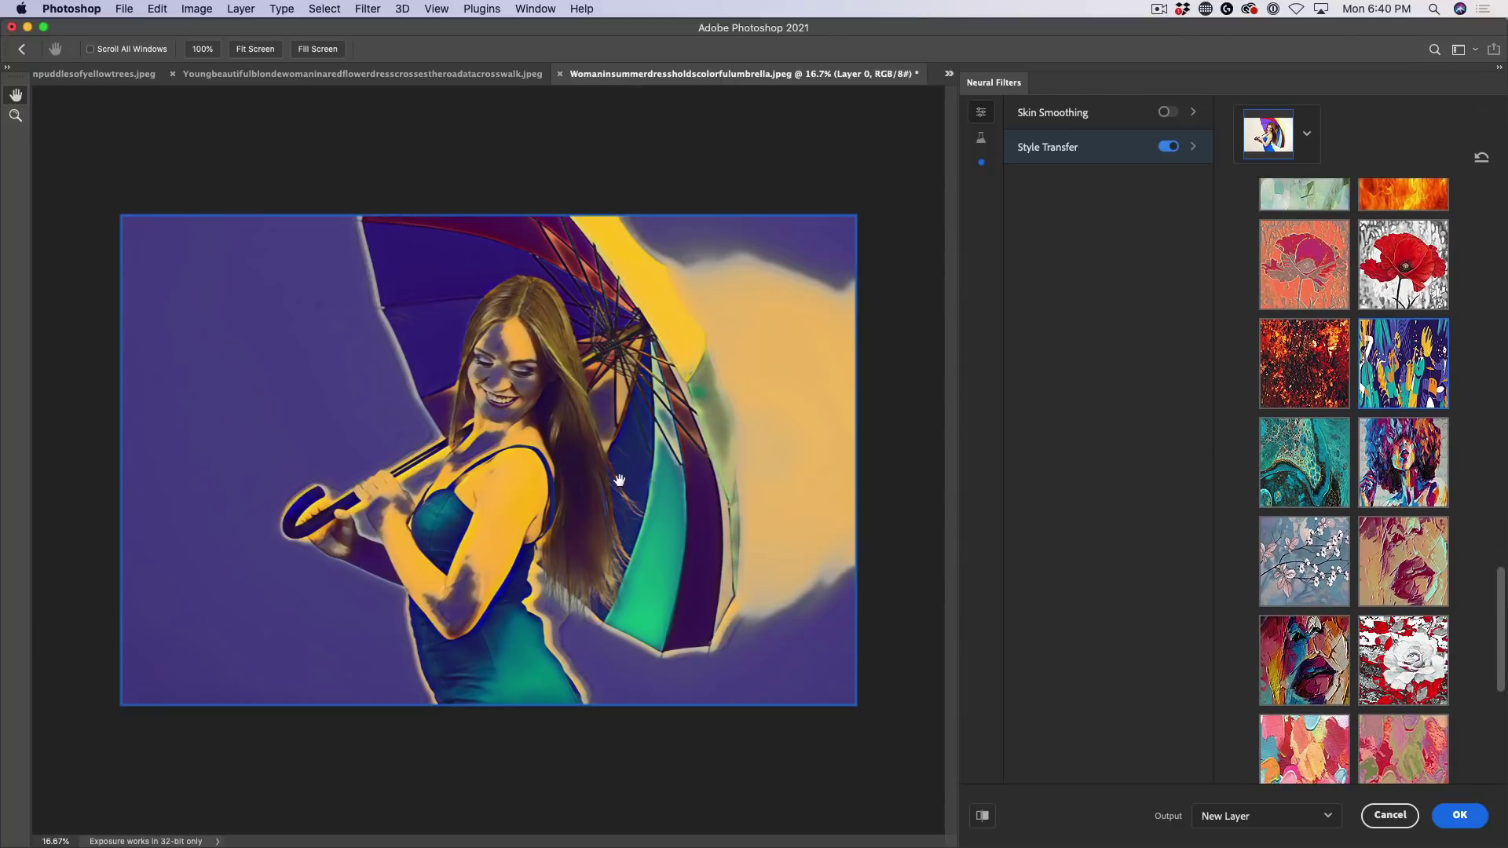
{"action": "left_click", "coordinate": [1305, 540]}
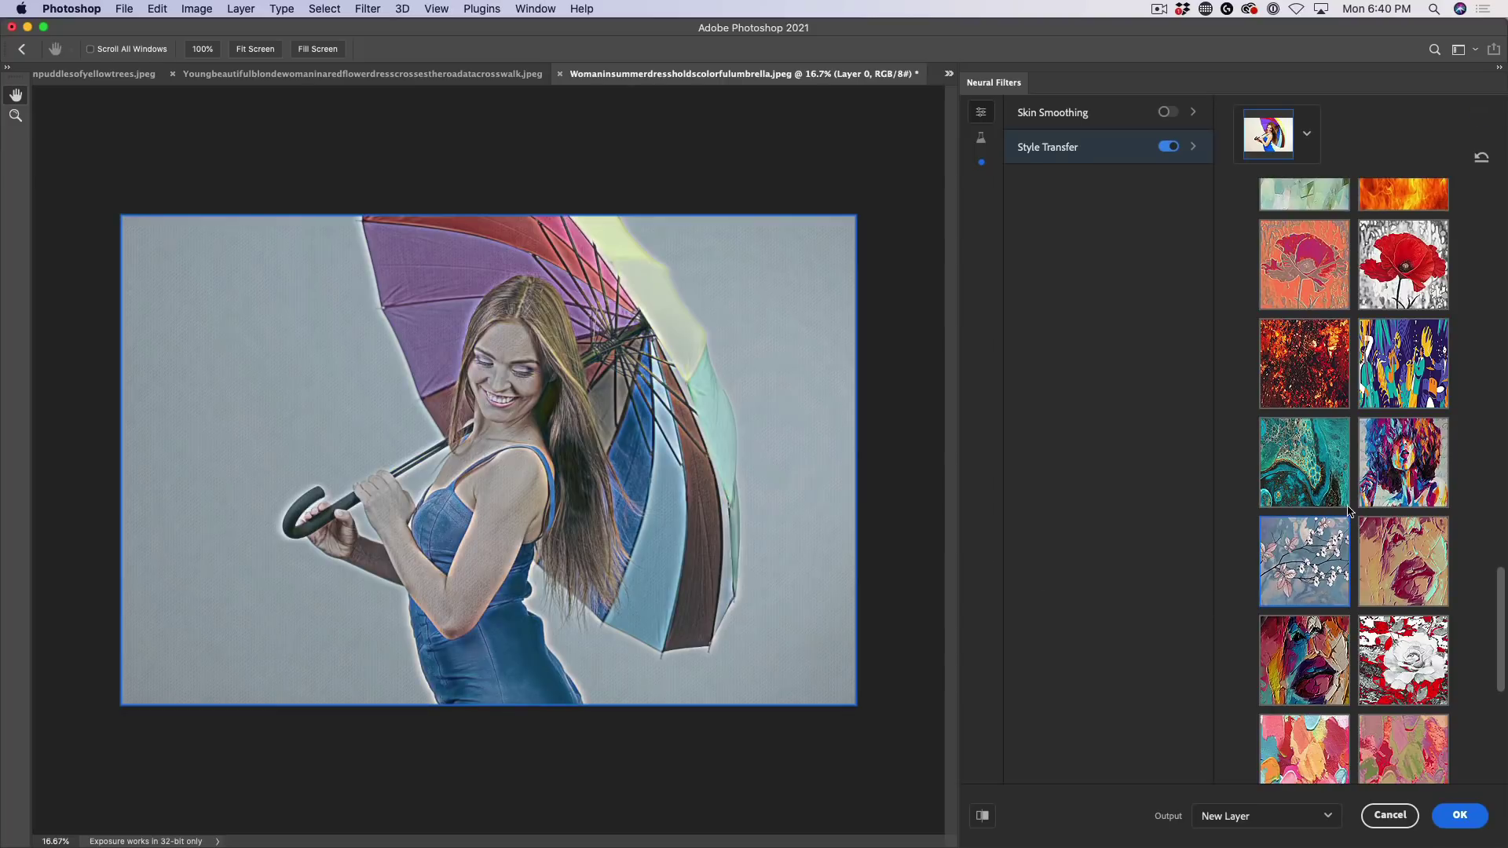
{"action": "scroll", "coordinate": [1361, 506], "scroll_direction": "down", "scroll_amount": 5}
{"action": "scroll", "coordinate": [1311, 340], "scroll_direction": "up", "scroll_amount": 5}
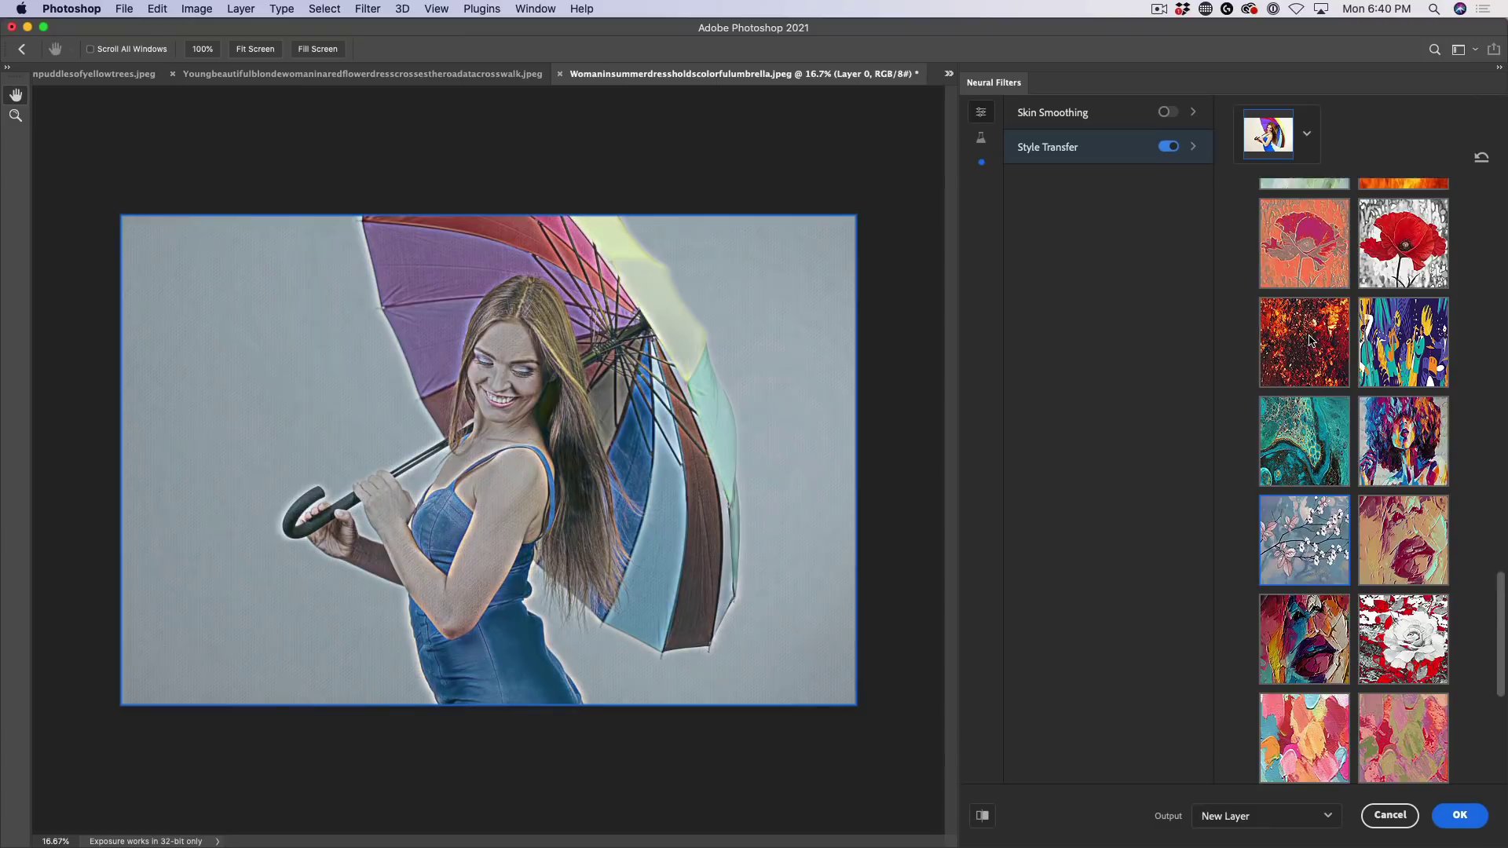
{"action": "left_click", "coordinate": [1311, 340]}
{"action": "scroll", "coordinate": [1311, 340], "scroll_direction": "up", "scroll_amount": 4}
{"action": "left_click", "coordinate": [1412, 260]}
{"action": "scroll", "coordinate": [1413, 261], "scroll_direction": "up", "scroll_amount": 5}
{"action": "left_click", "coordinate": [1395, 309]}
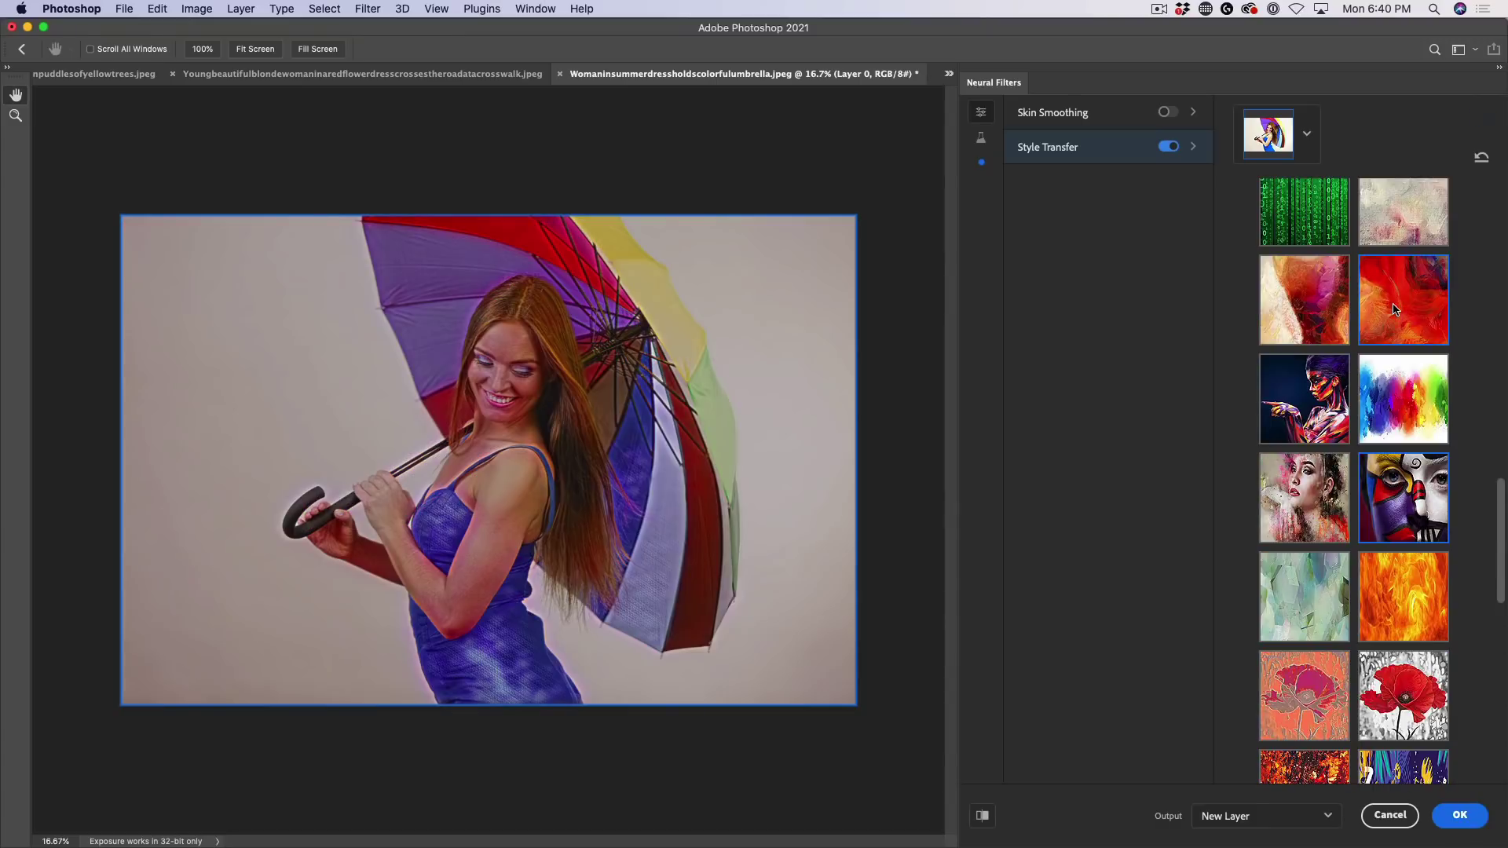
{"action": "left_click", "coordinate": [1406, 397]}
- Try binary-code, lava-crack, sepia, colourful, binary-doodle and red-figure styles, settling on The Great Wave
{"action": "scroll", "coordinate": [1410, 385], "scroll_direction": "up", "scroll_amount": 5}
{"action": "left_click", "coordinate": [1411, 373]}
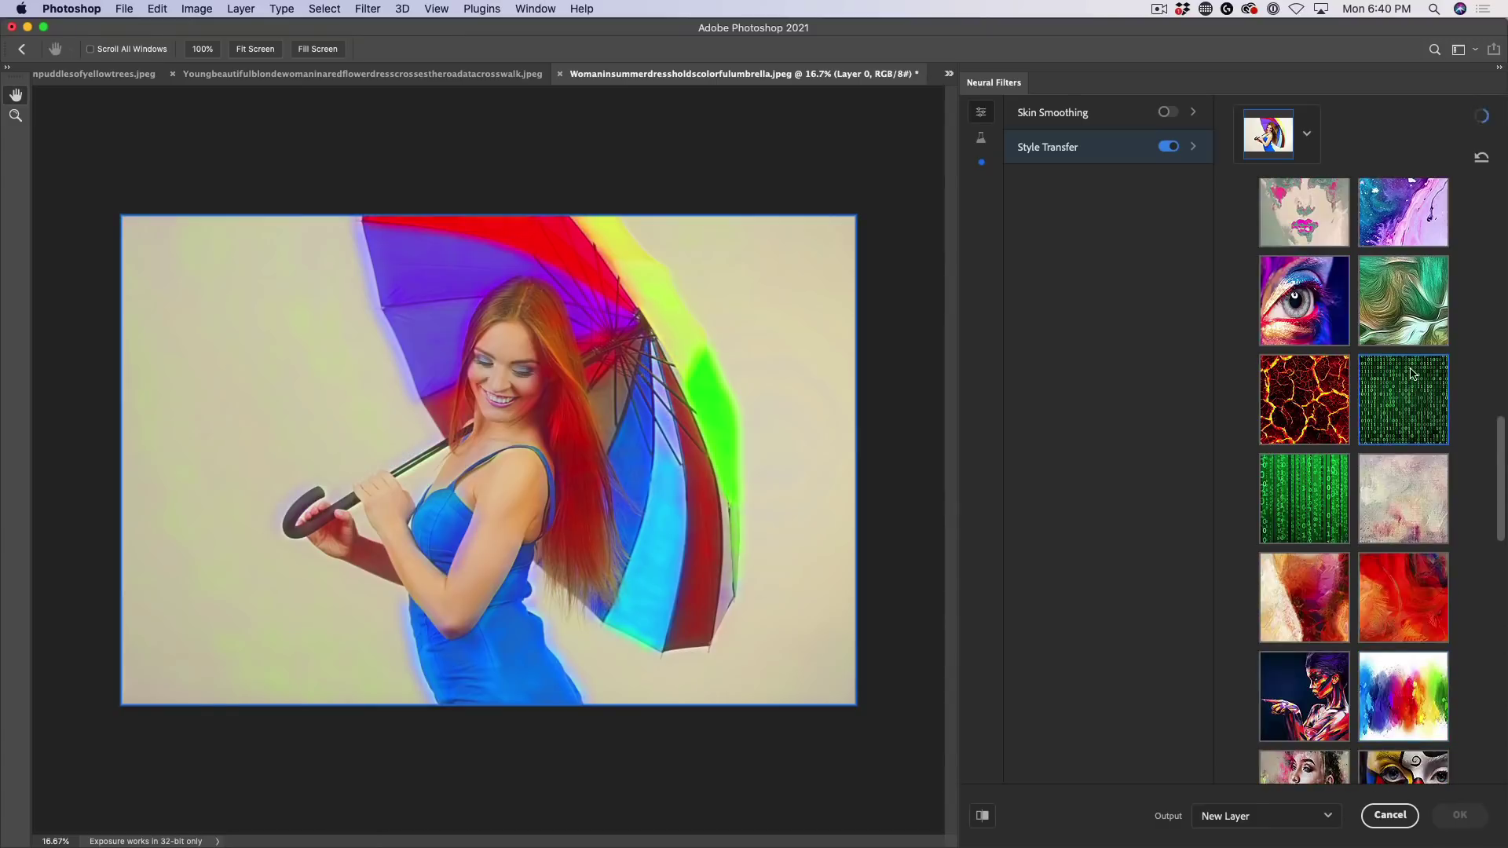
{"action": "left_click", "coordinate": [1318, 400]}
{"action": "scroll", "coordinate": [1320, 396], "scroll_direction": "up", "scroll_amount": 3}
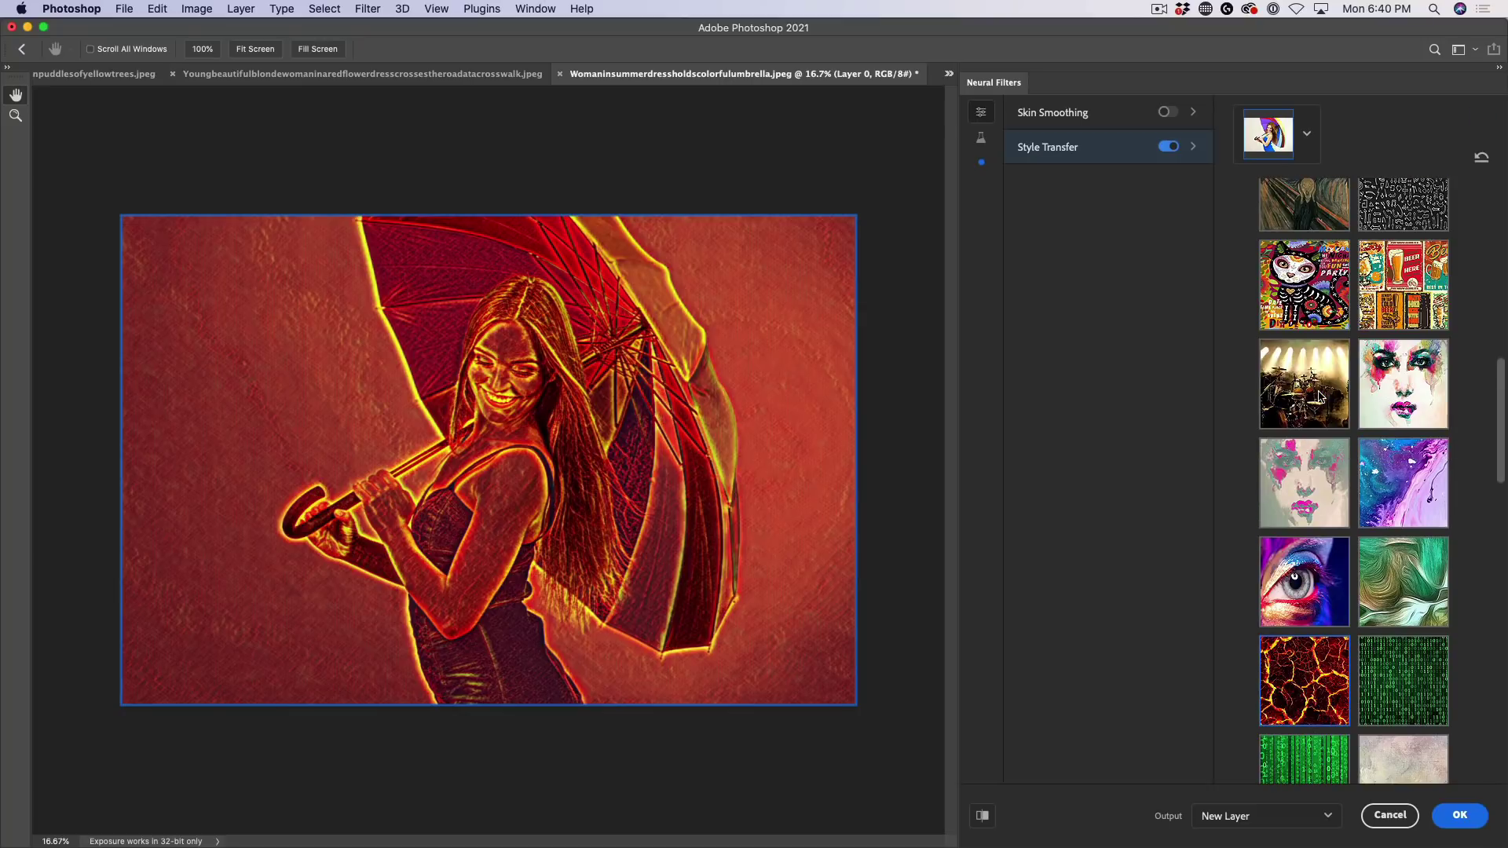
{"action": "left_click", "coordinate": [1320, 397]}
{"action": "left_click", "coordinate": [1316, 280]}
{"action": "scroll", "coordinate": [1317, 281], "scroll_direction": "up", "scroll_amount": 2}
{"action": "left_click", "coordinate": [1402, 314]}
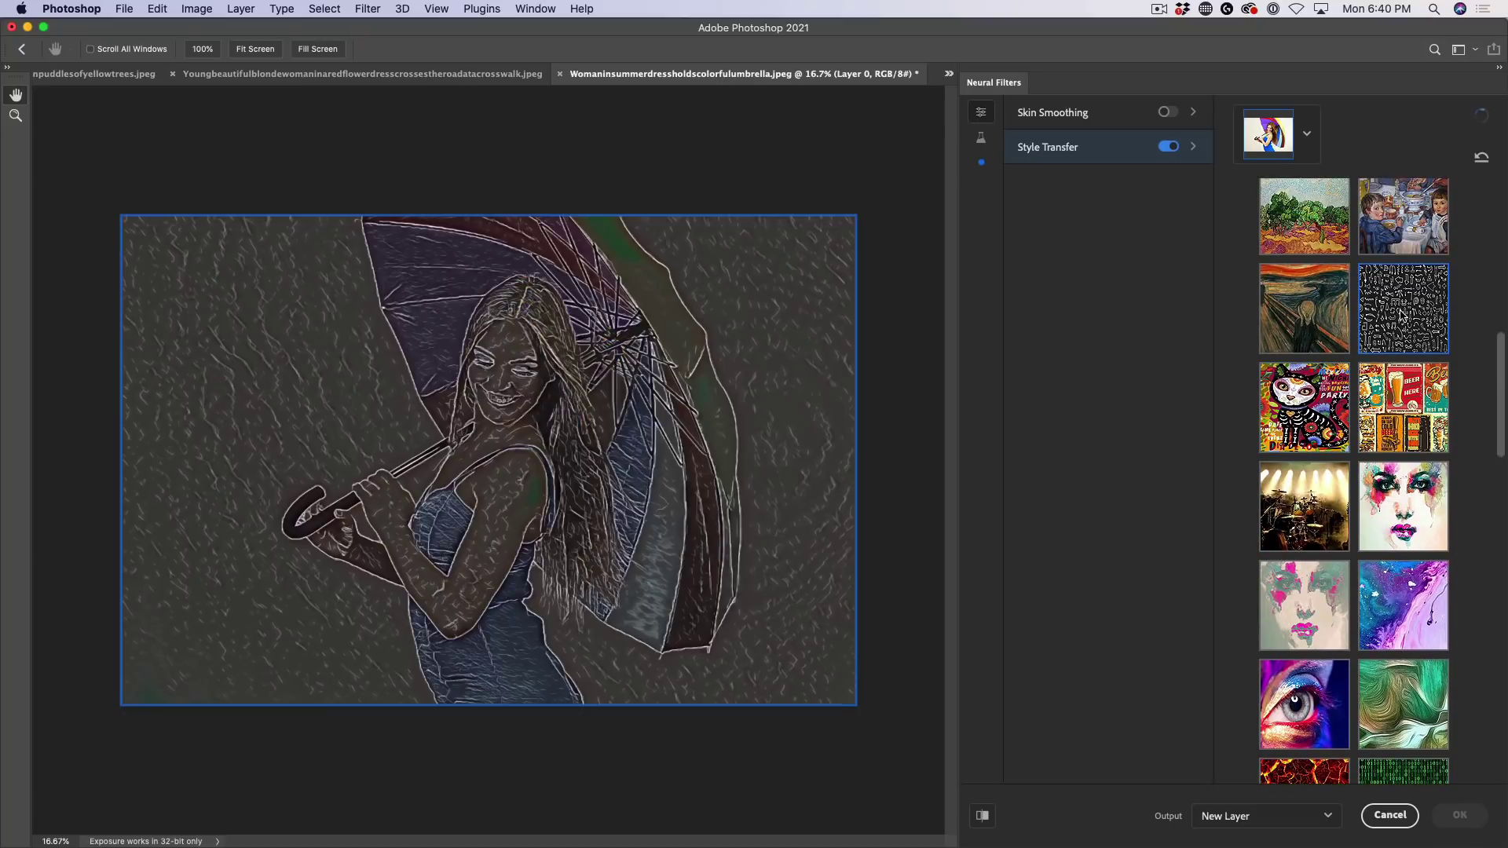
{"action": "scroll", "coordinate": [1402, 314], "scroll_direction": "up", "scroll_amount": 5}
{"action": "left_click", "coordinate": [1346, 330]}
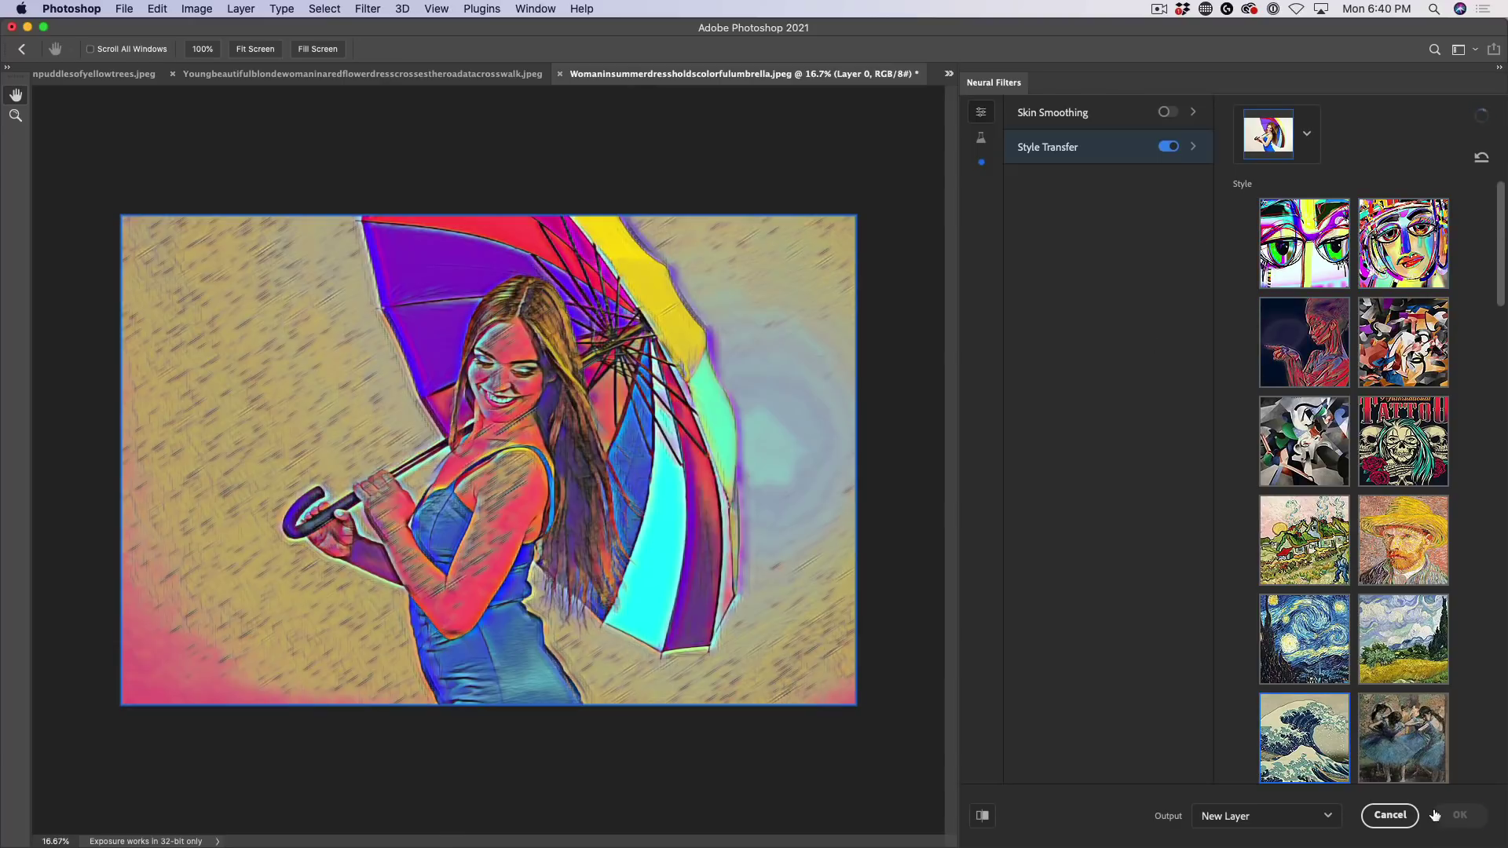
{"action": "left_click", "coordinate": [1304, 742]}
- Confirm the Great Wave Style Transfer, outputting it as a new layer
{"action": "left_click", "coordinate": [1455, 817]}
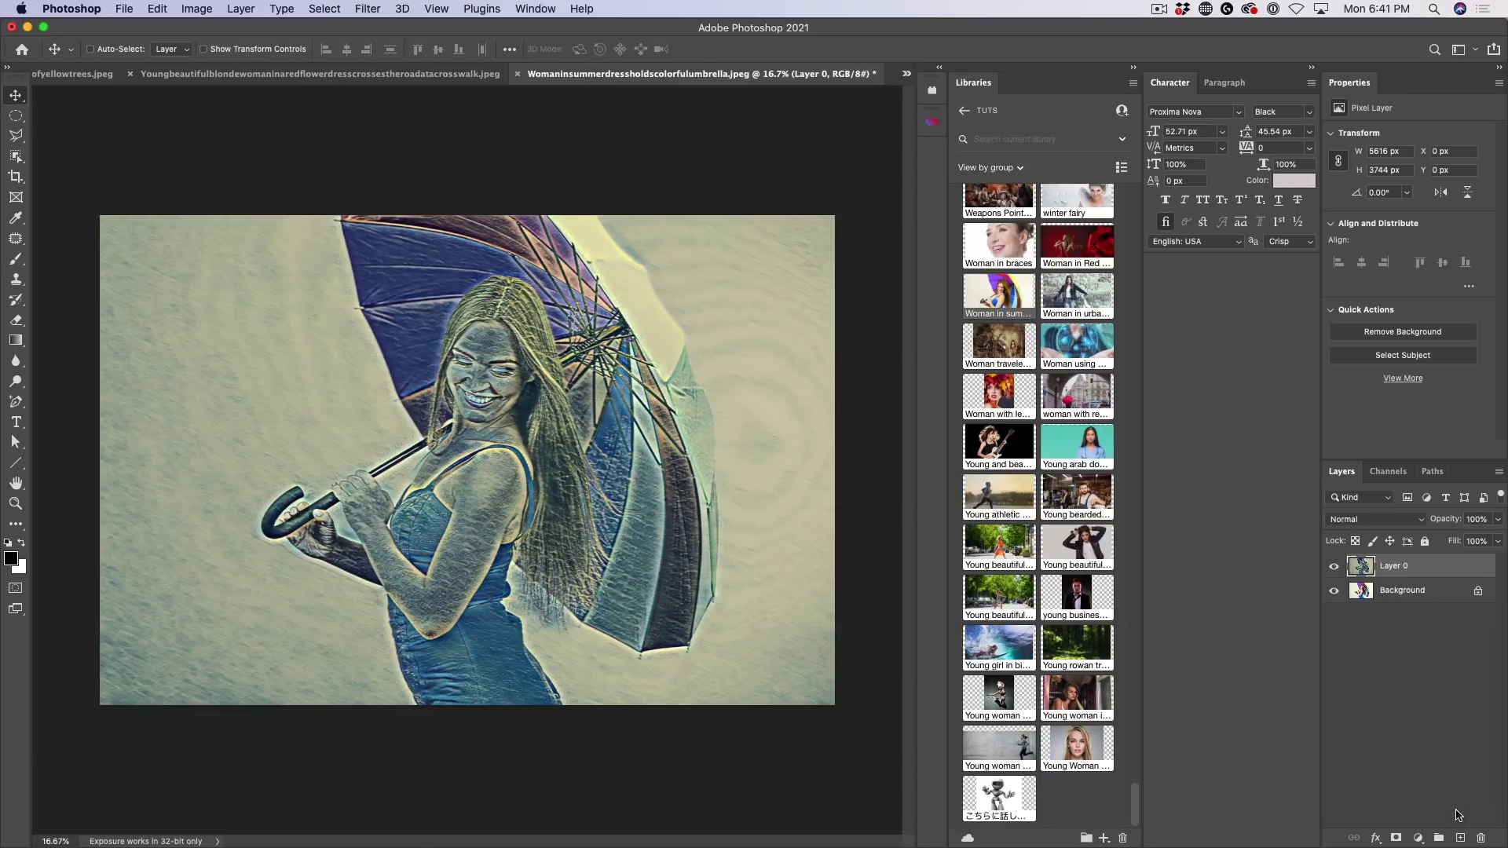